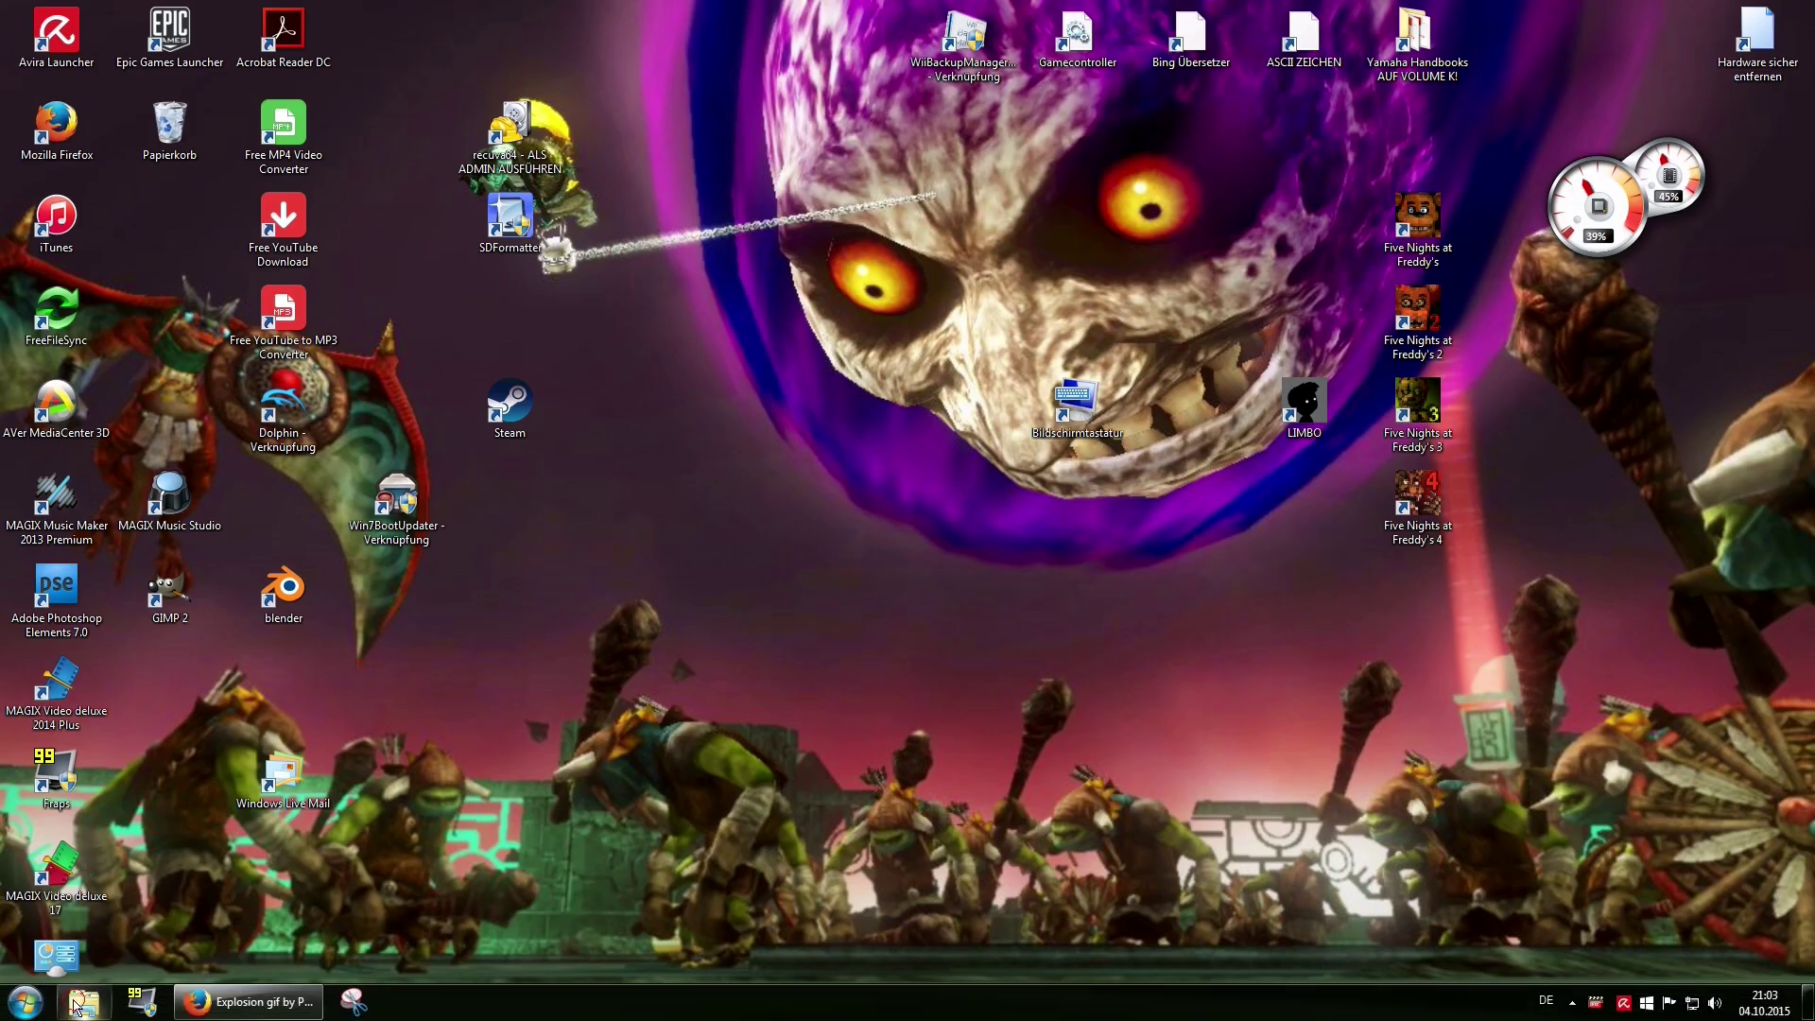
Step: Open the personal user folder inside Benutzer on Lokaler Datenträger (C:) in the file explorer
{"action": "left_click", "coordinate": [85, 1002]}
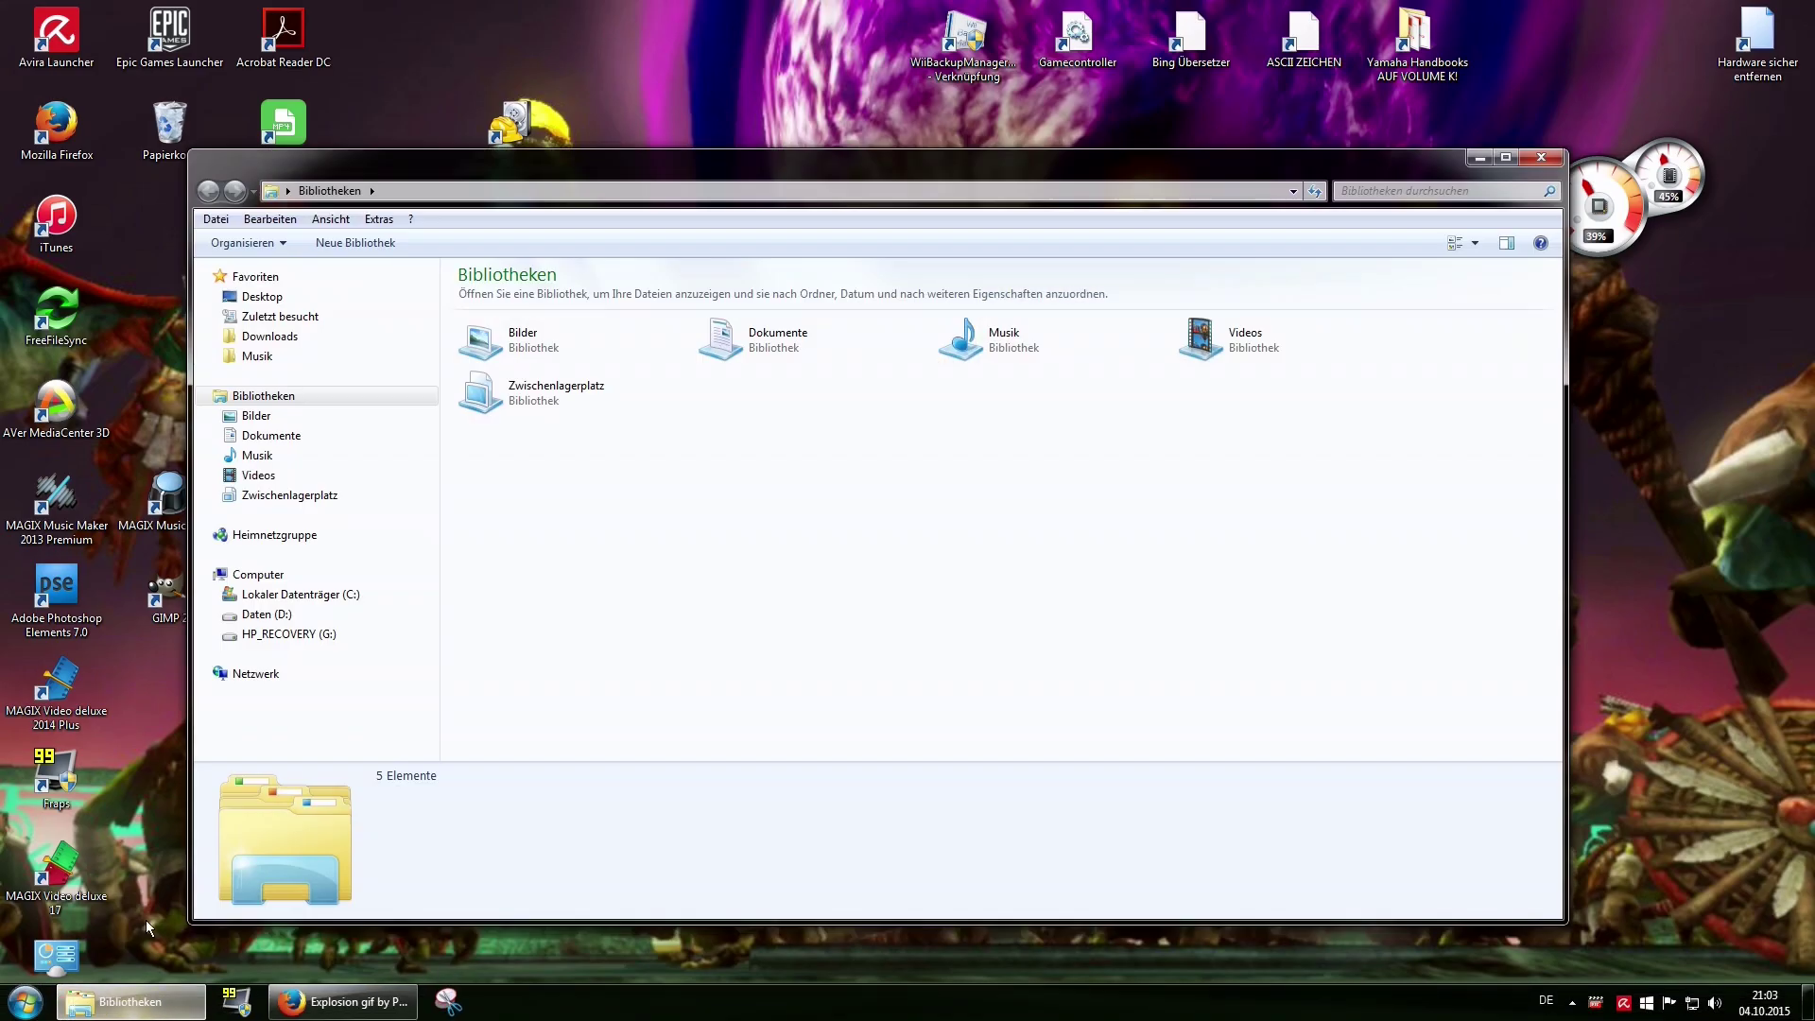
{"action": "left_click", "coordinate": [294, 596]}
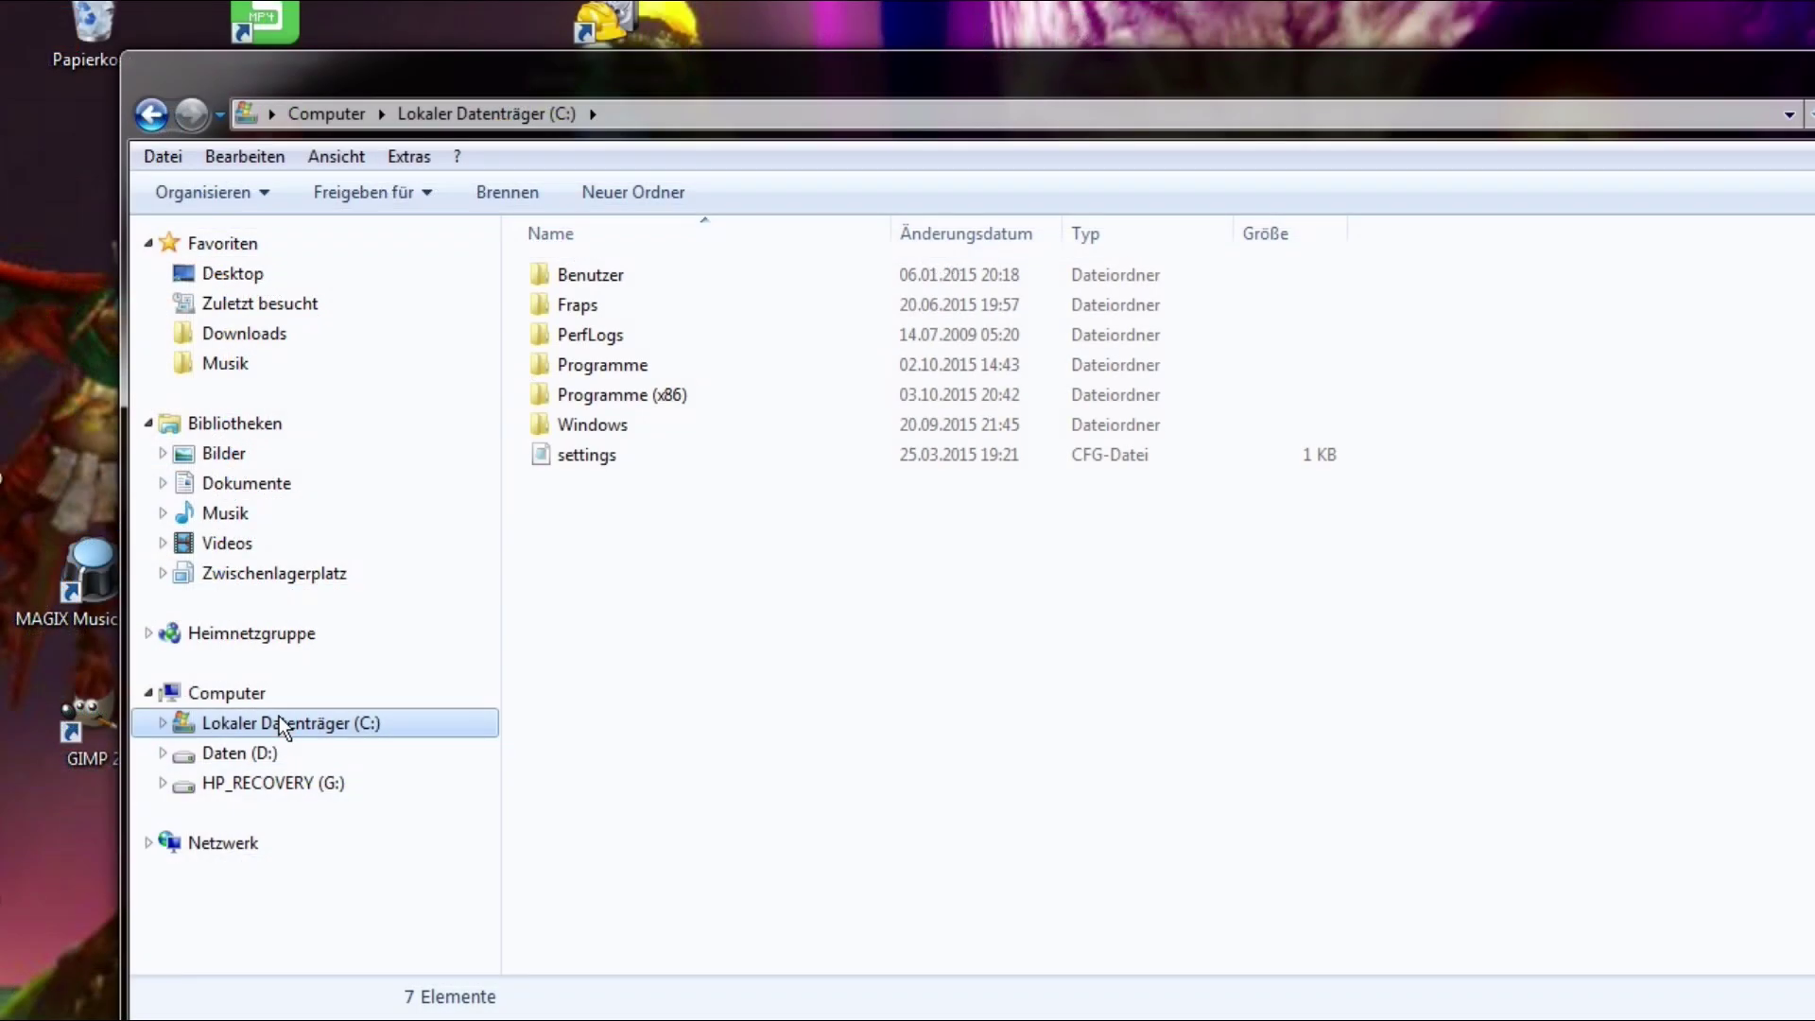
{"action": "double_click", "coordinate": [567, 284]}
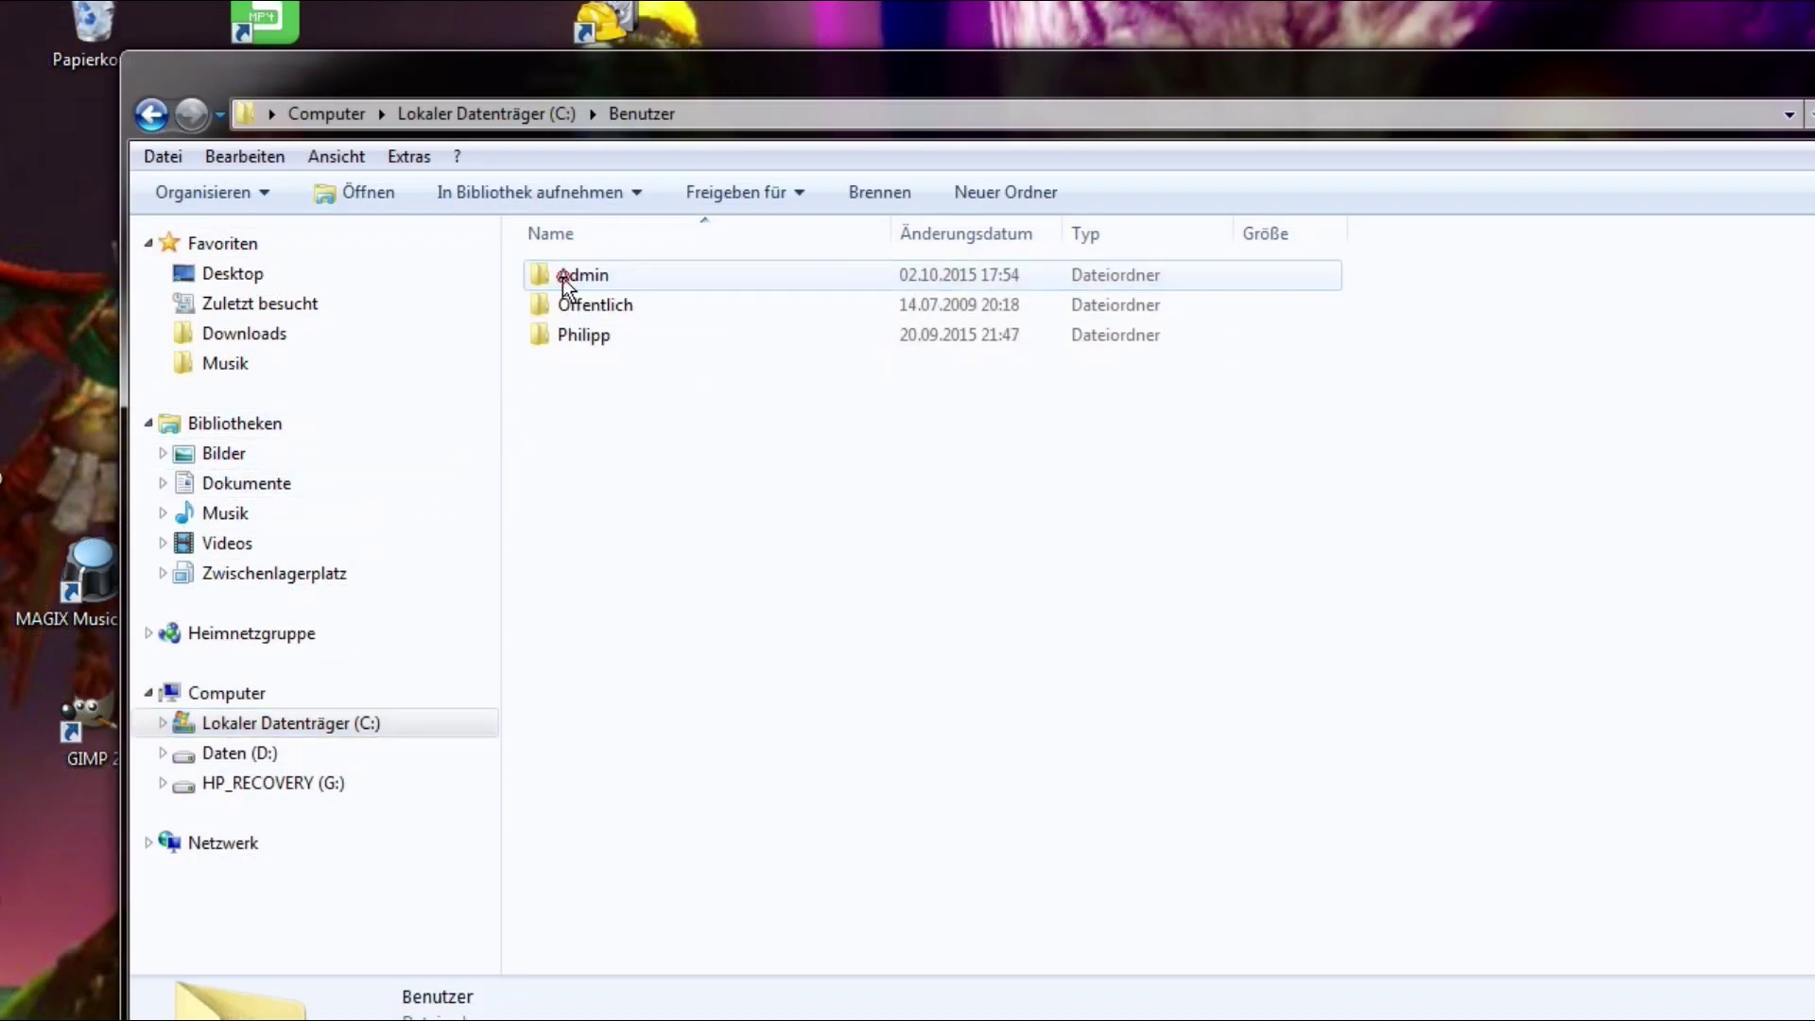
{"action": "double_click", "coordinate": [557, 337]}
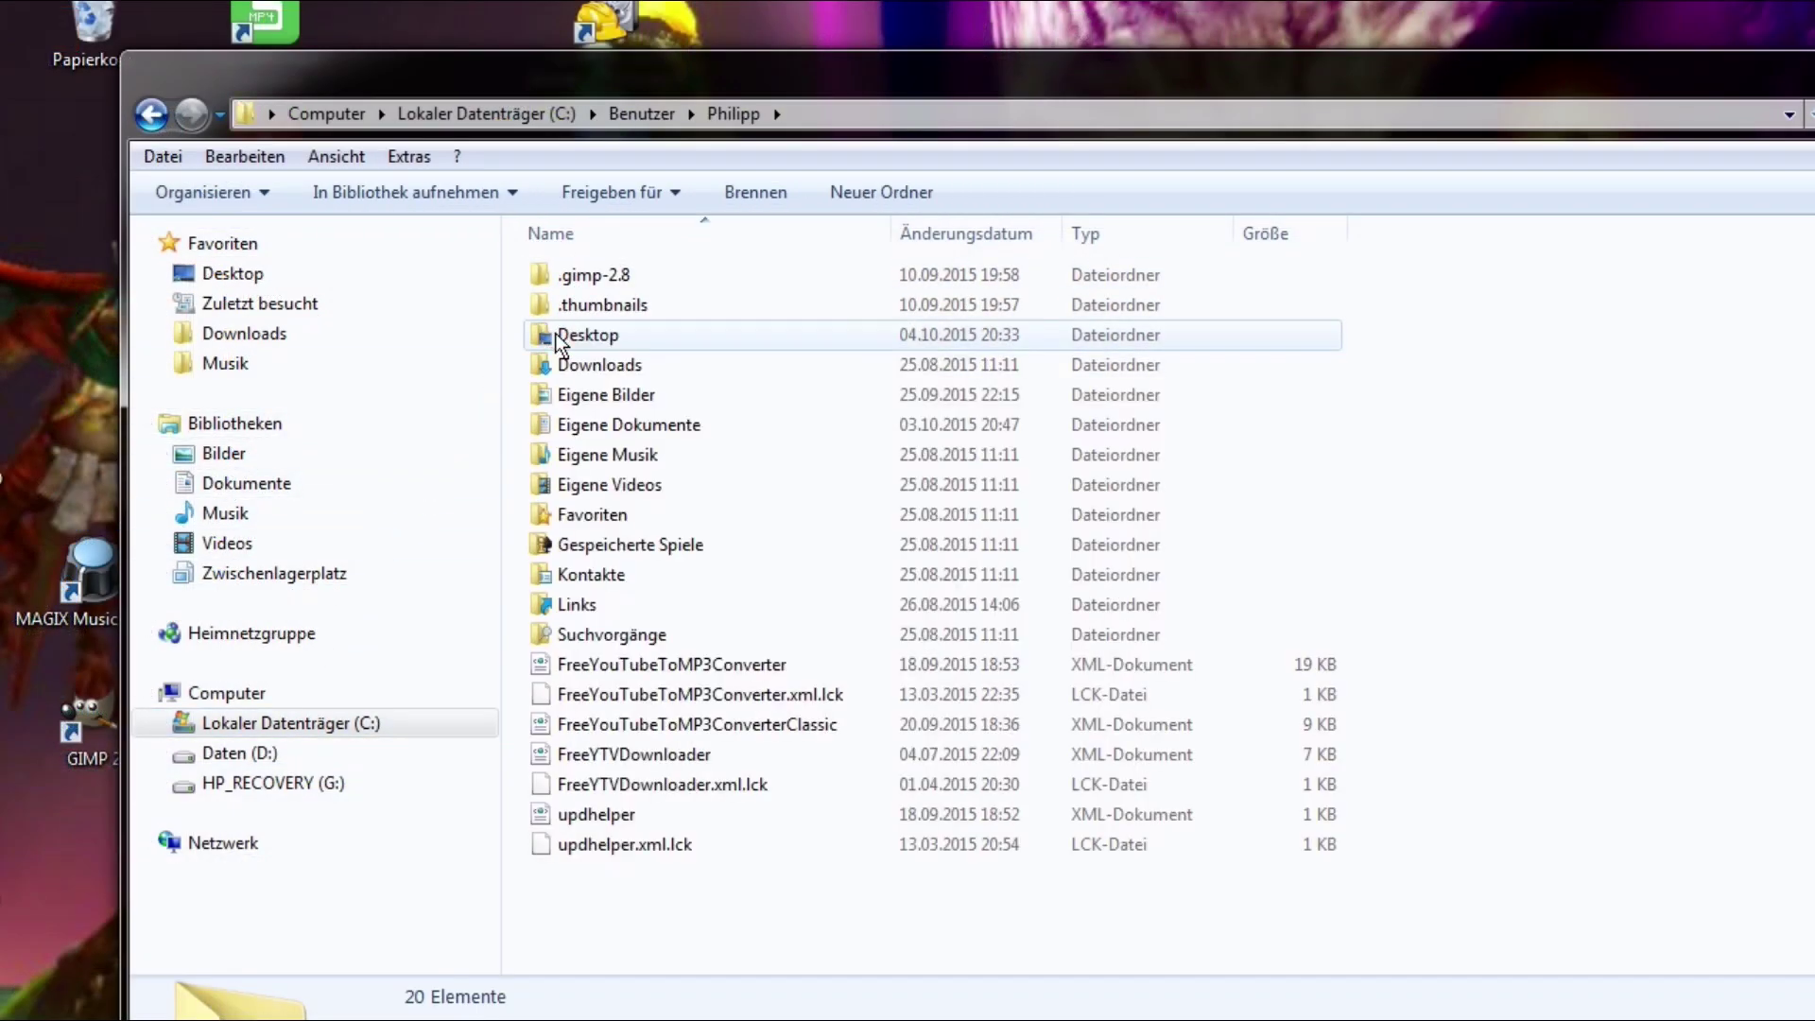
Step: Change the folder options so that hidden files, folders and drives are shown
{"action": "left_click", "coordinate": [408, 156]}
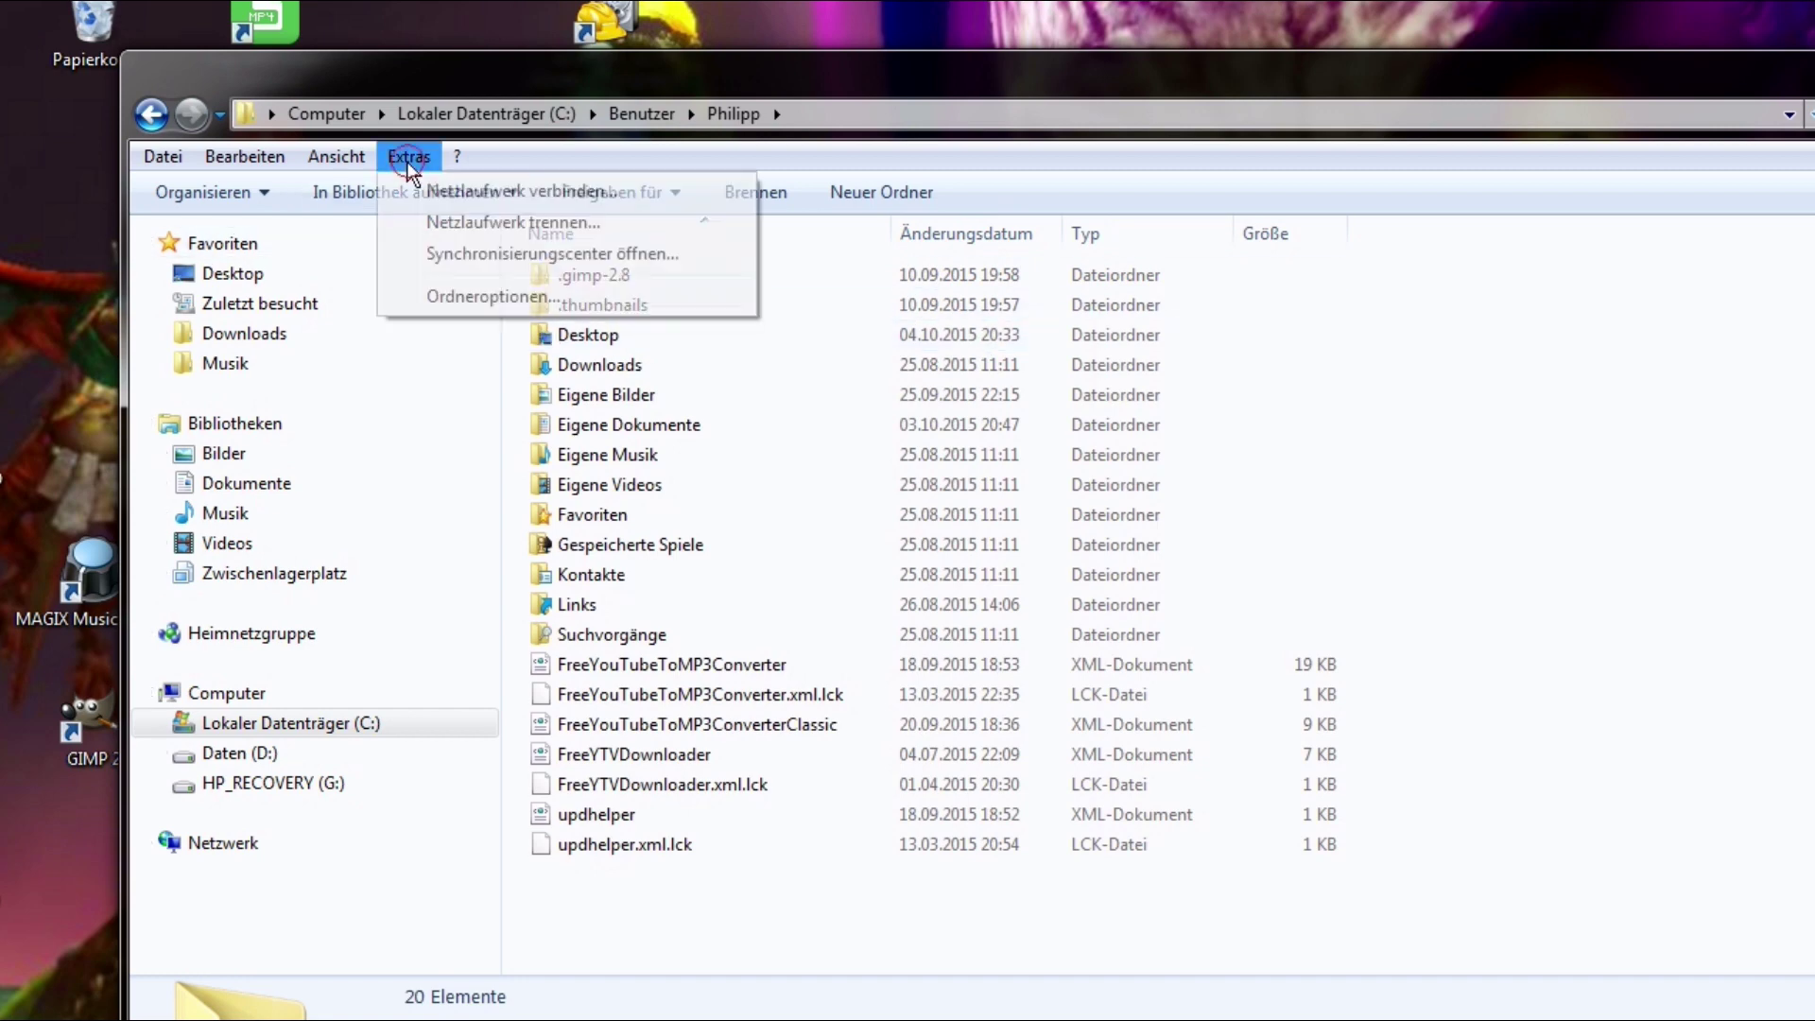
{"action": "left_click", "coordinate": [435, 295]}
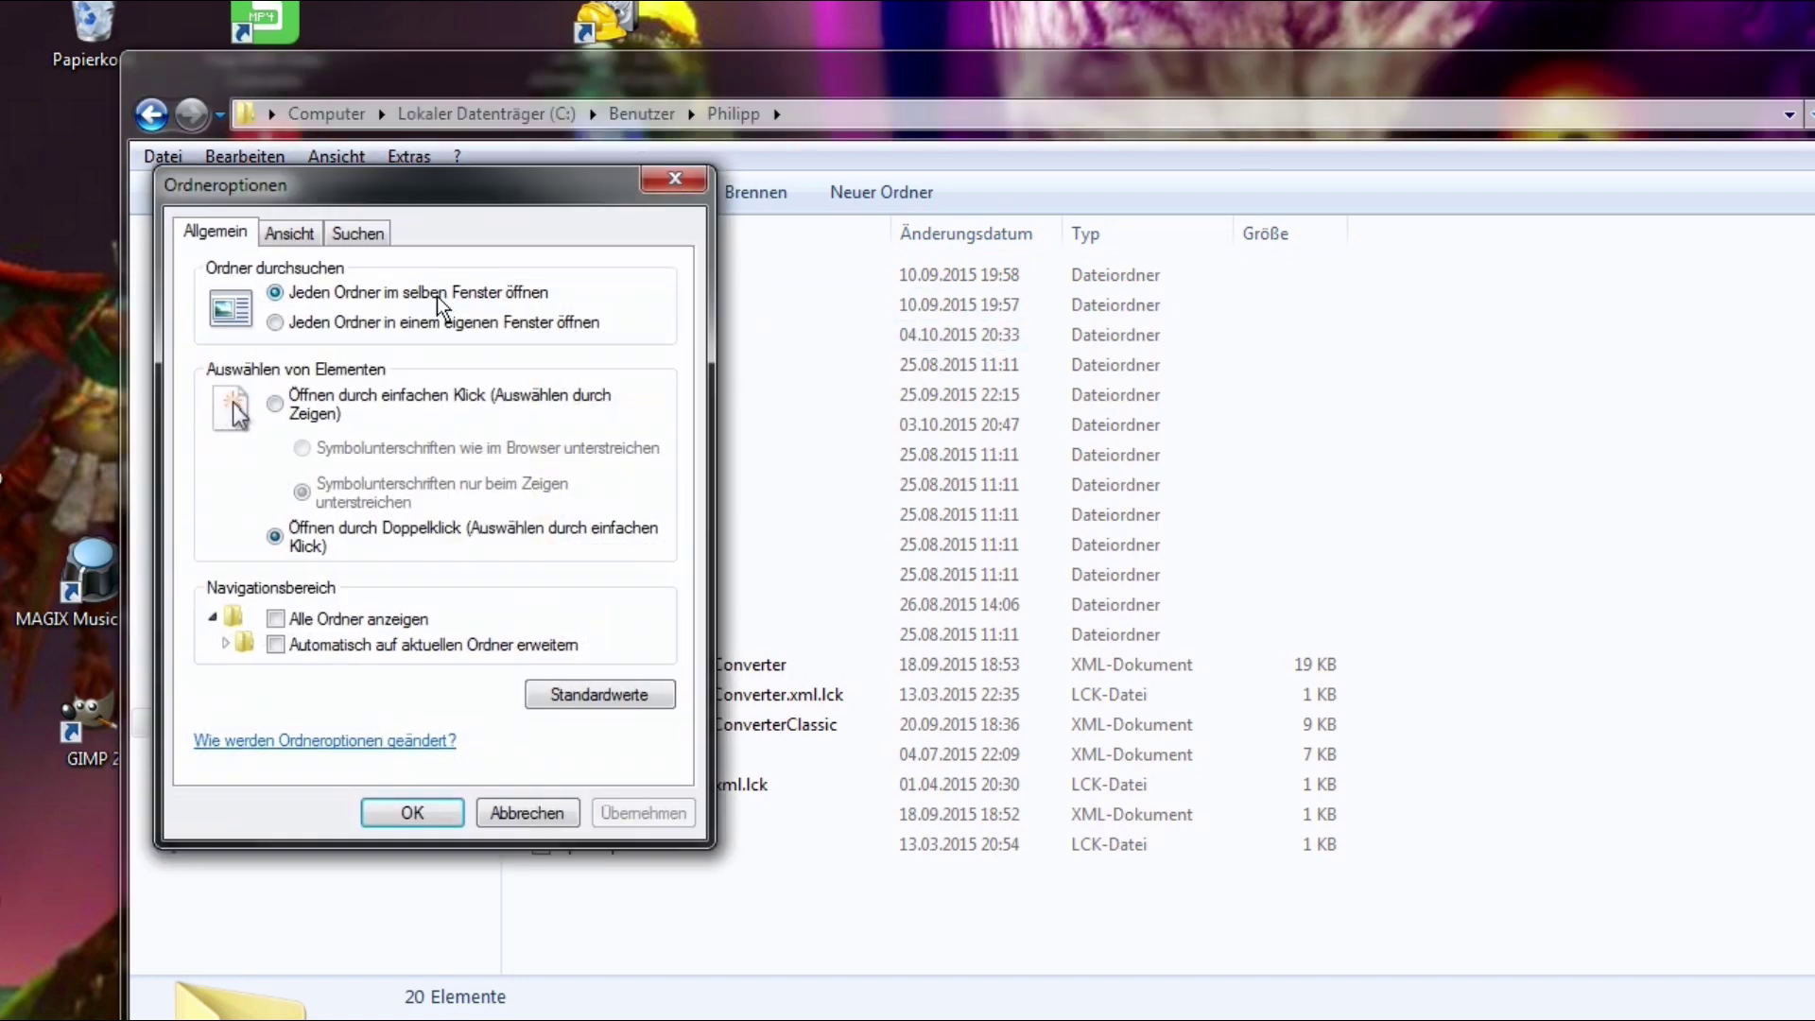
{"action": "left_click", "coordinate": [288, 234]}
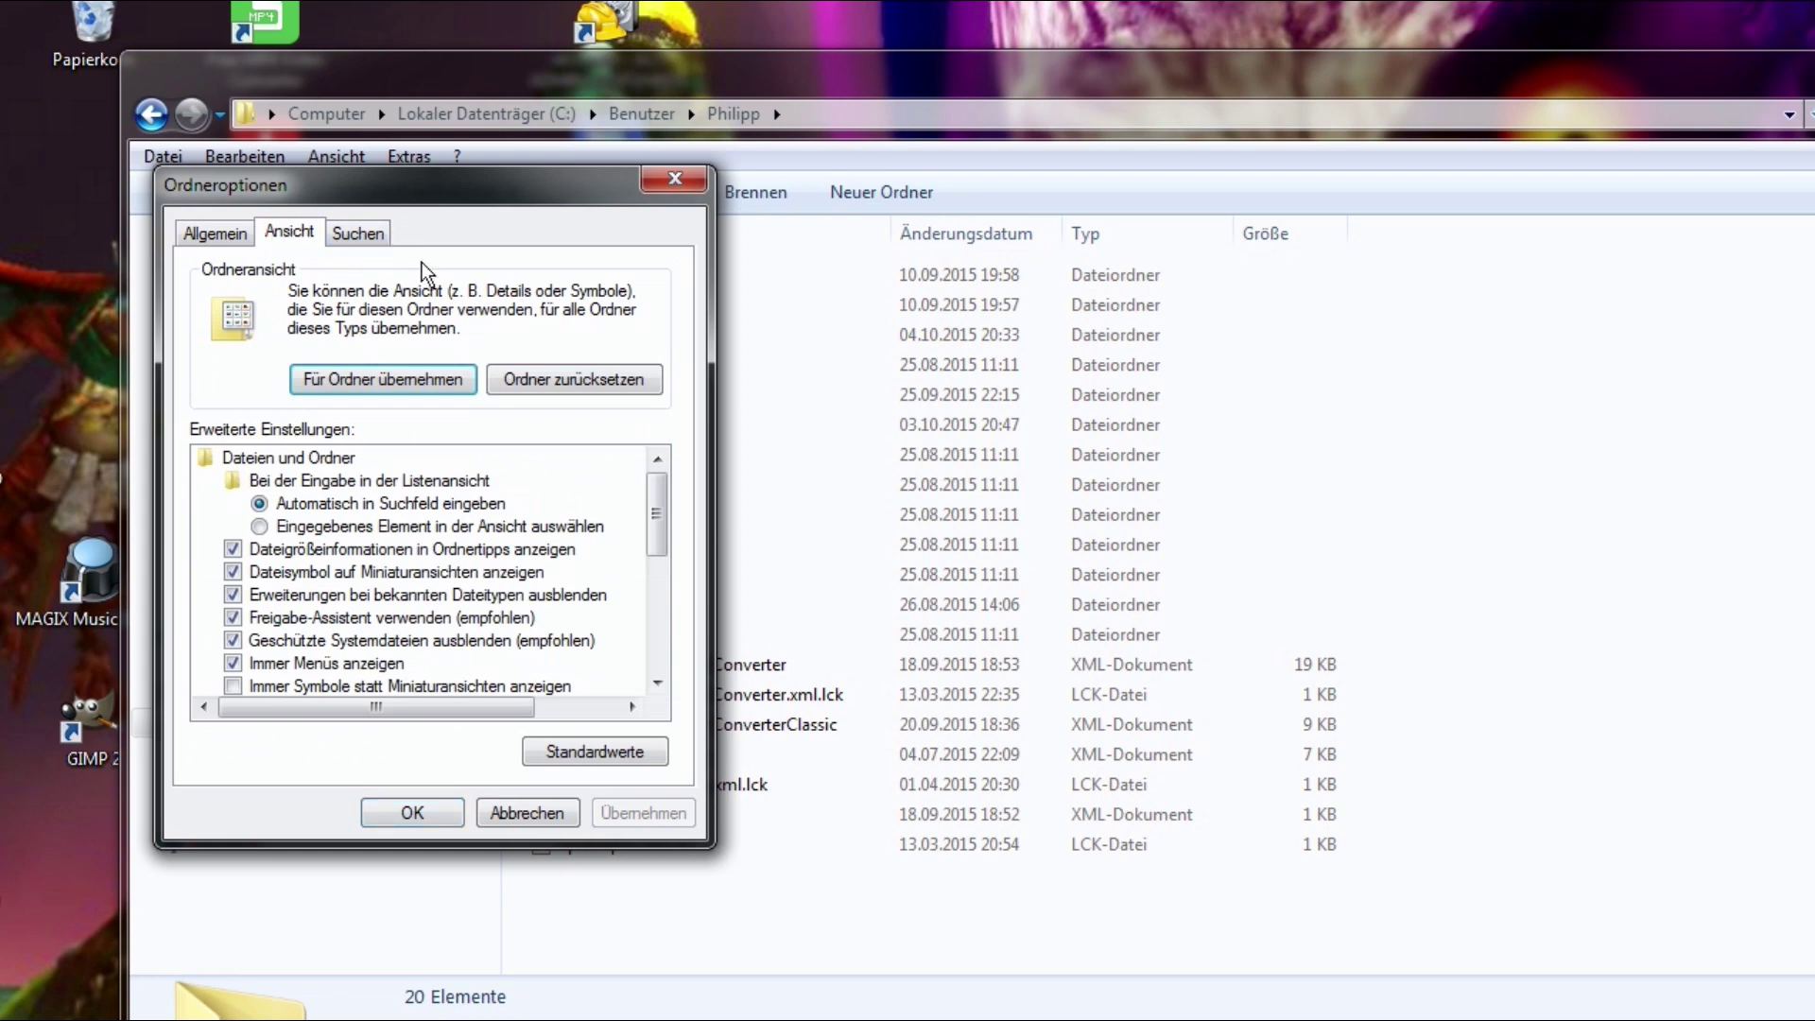
{"action": "left_click_drag", "start_coordinate": [659, 501], "coordinate": [581, 666]}
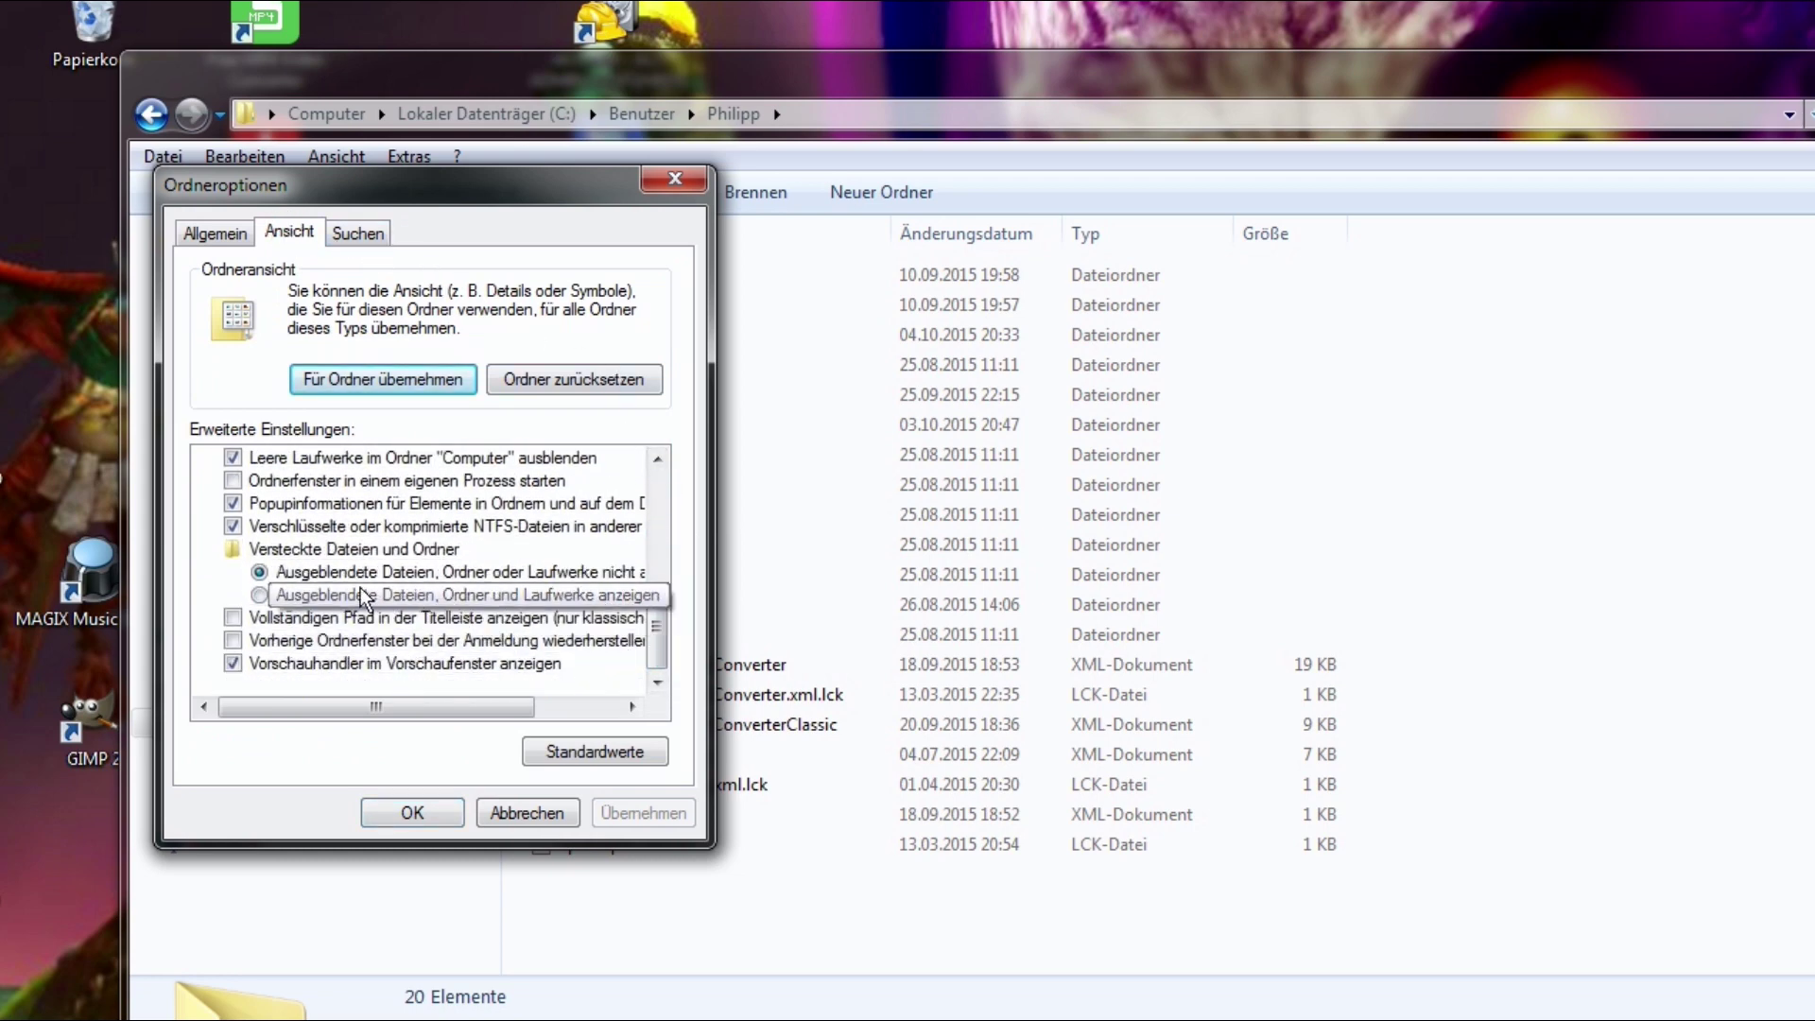
{"action": "left_click", "coordinate": [259, 595]}
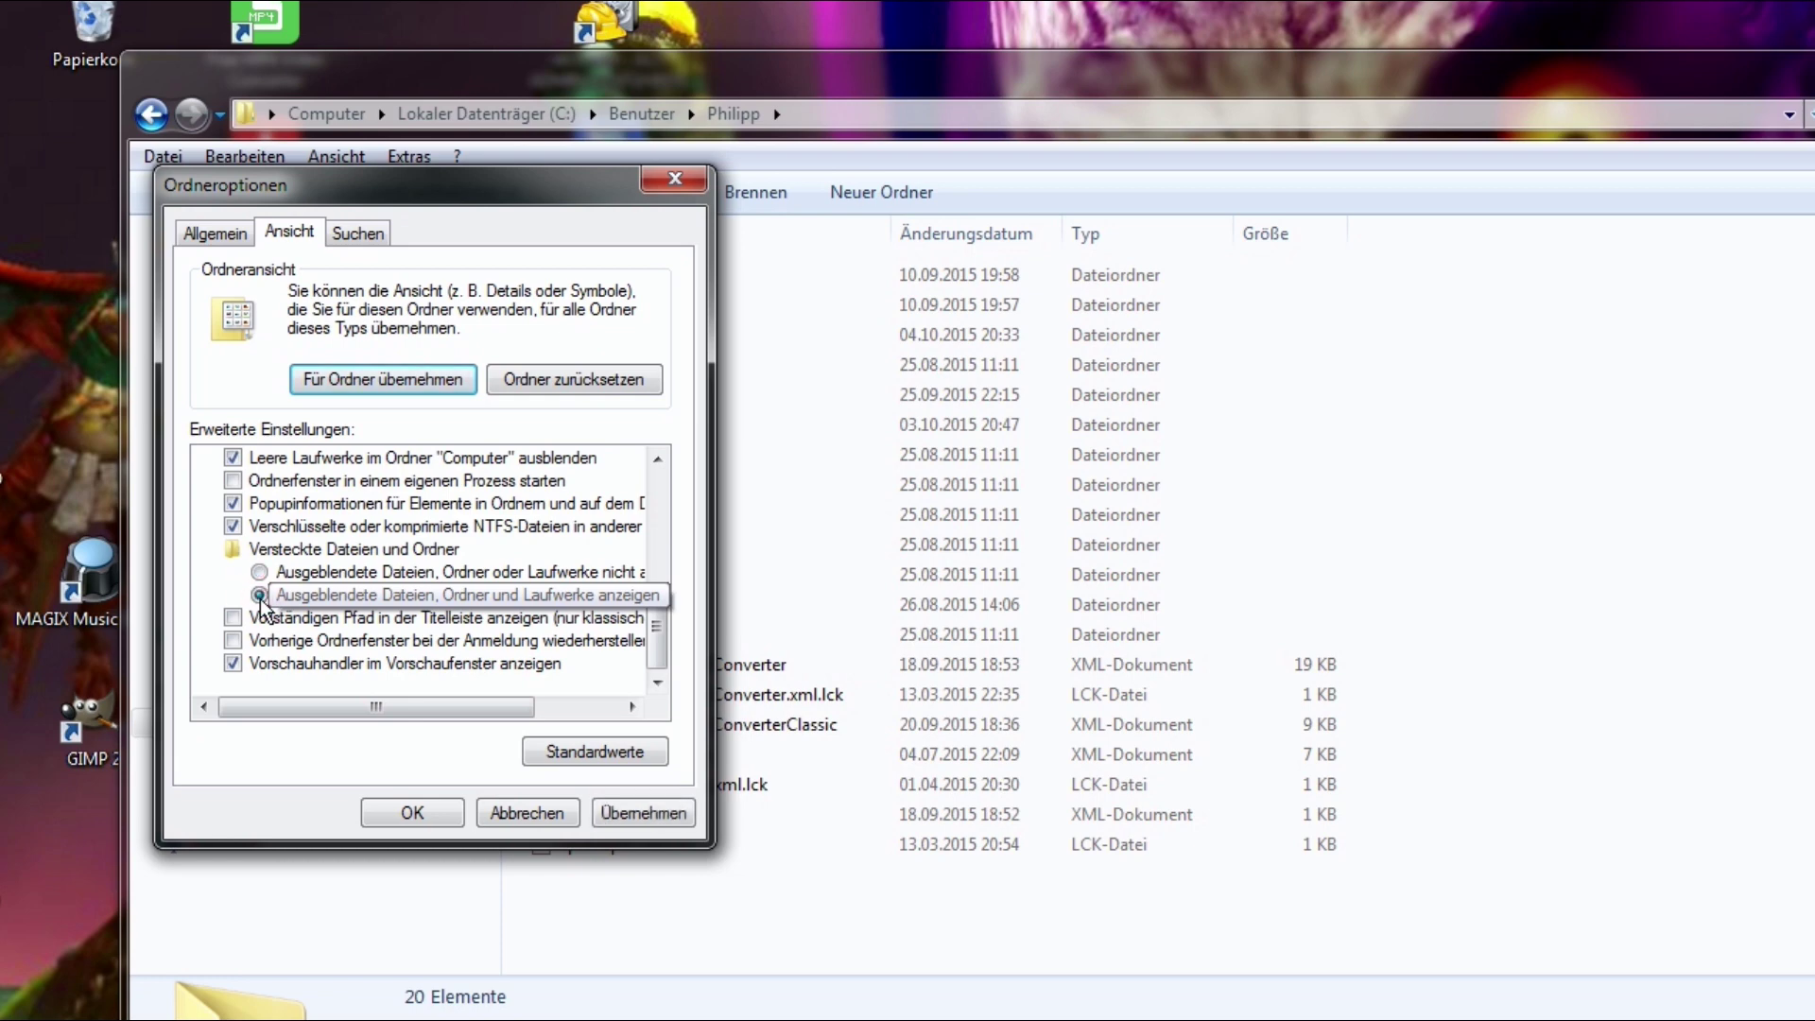
{"action": "left_click", "coordinate": [434, 813]}
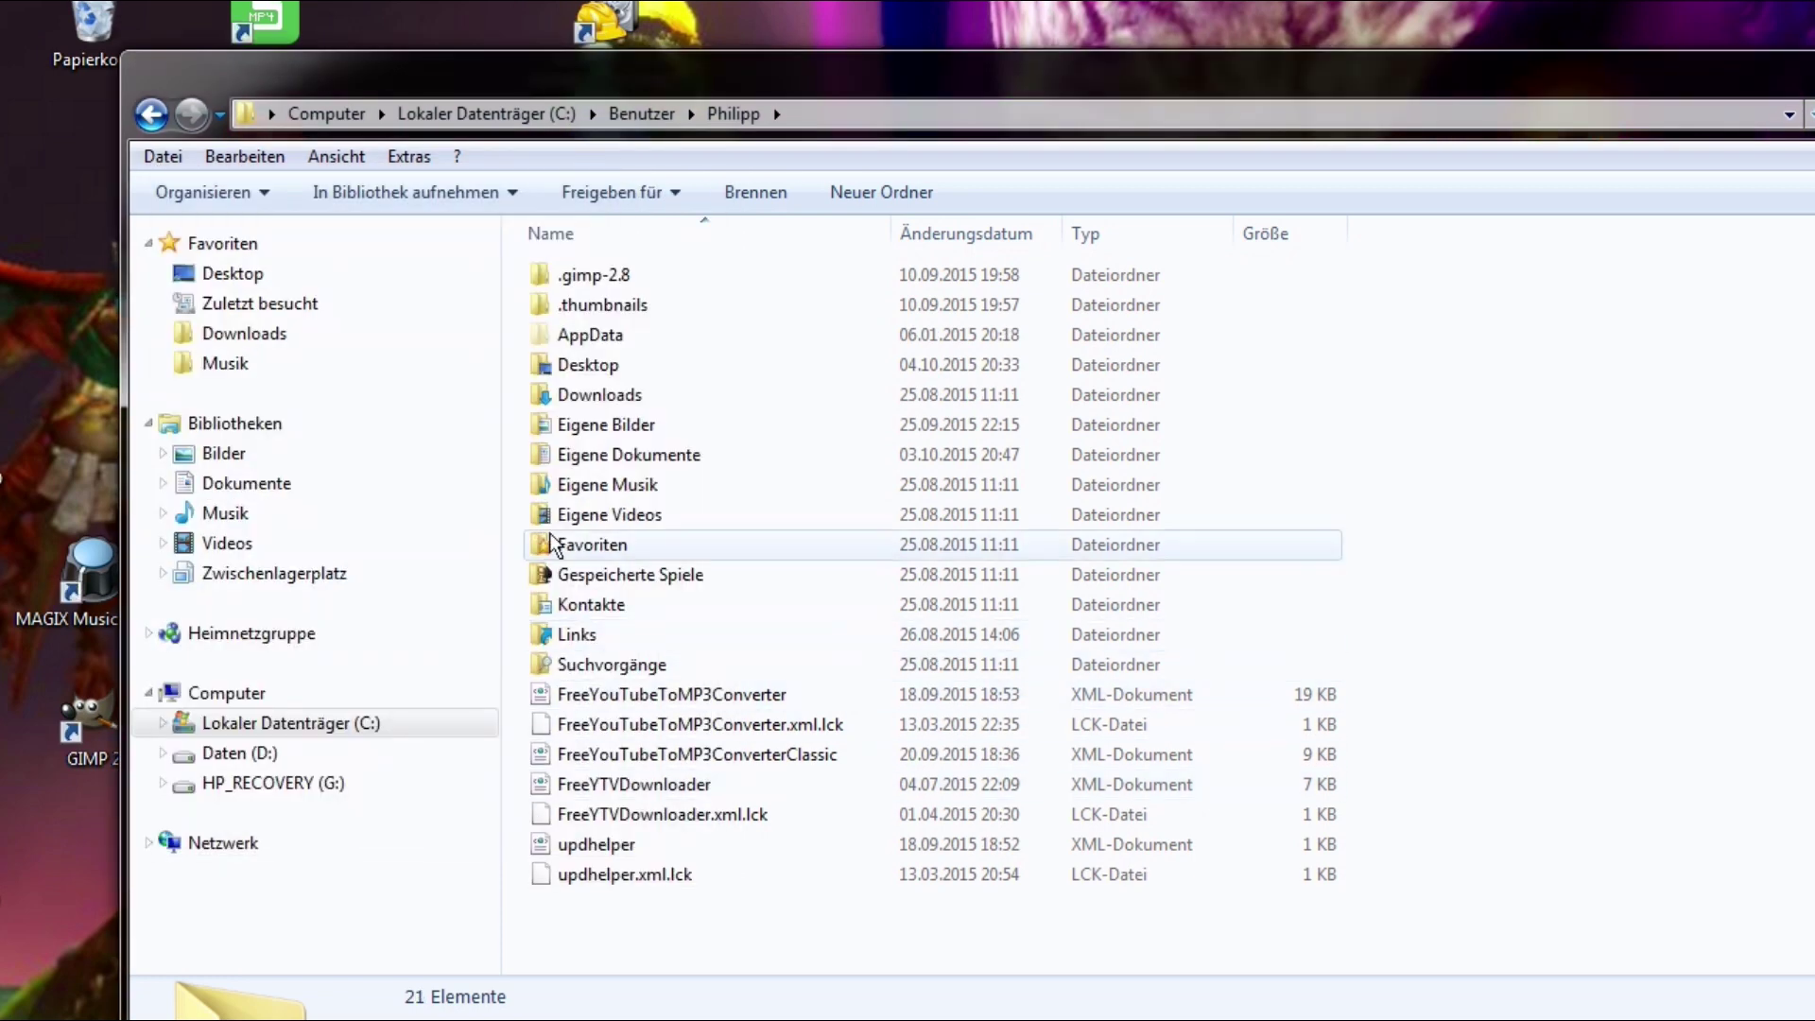
Step: Open the folder AppData\Roaming\MAGIX\Music Maker 2013 Premium within the user folder
{"action": "left_click", "coordinate": [550, 338]}
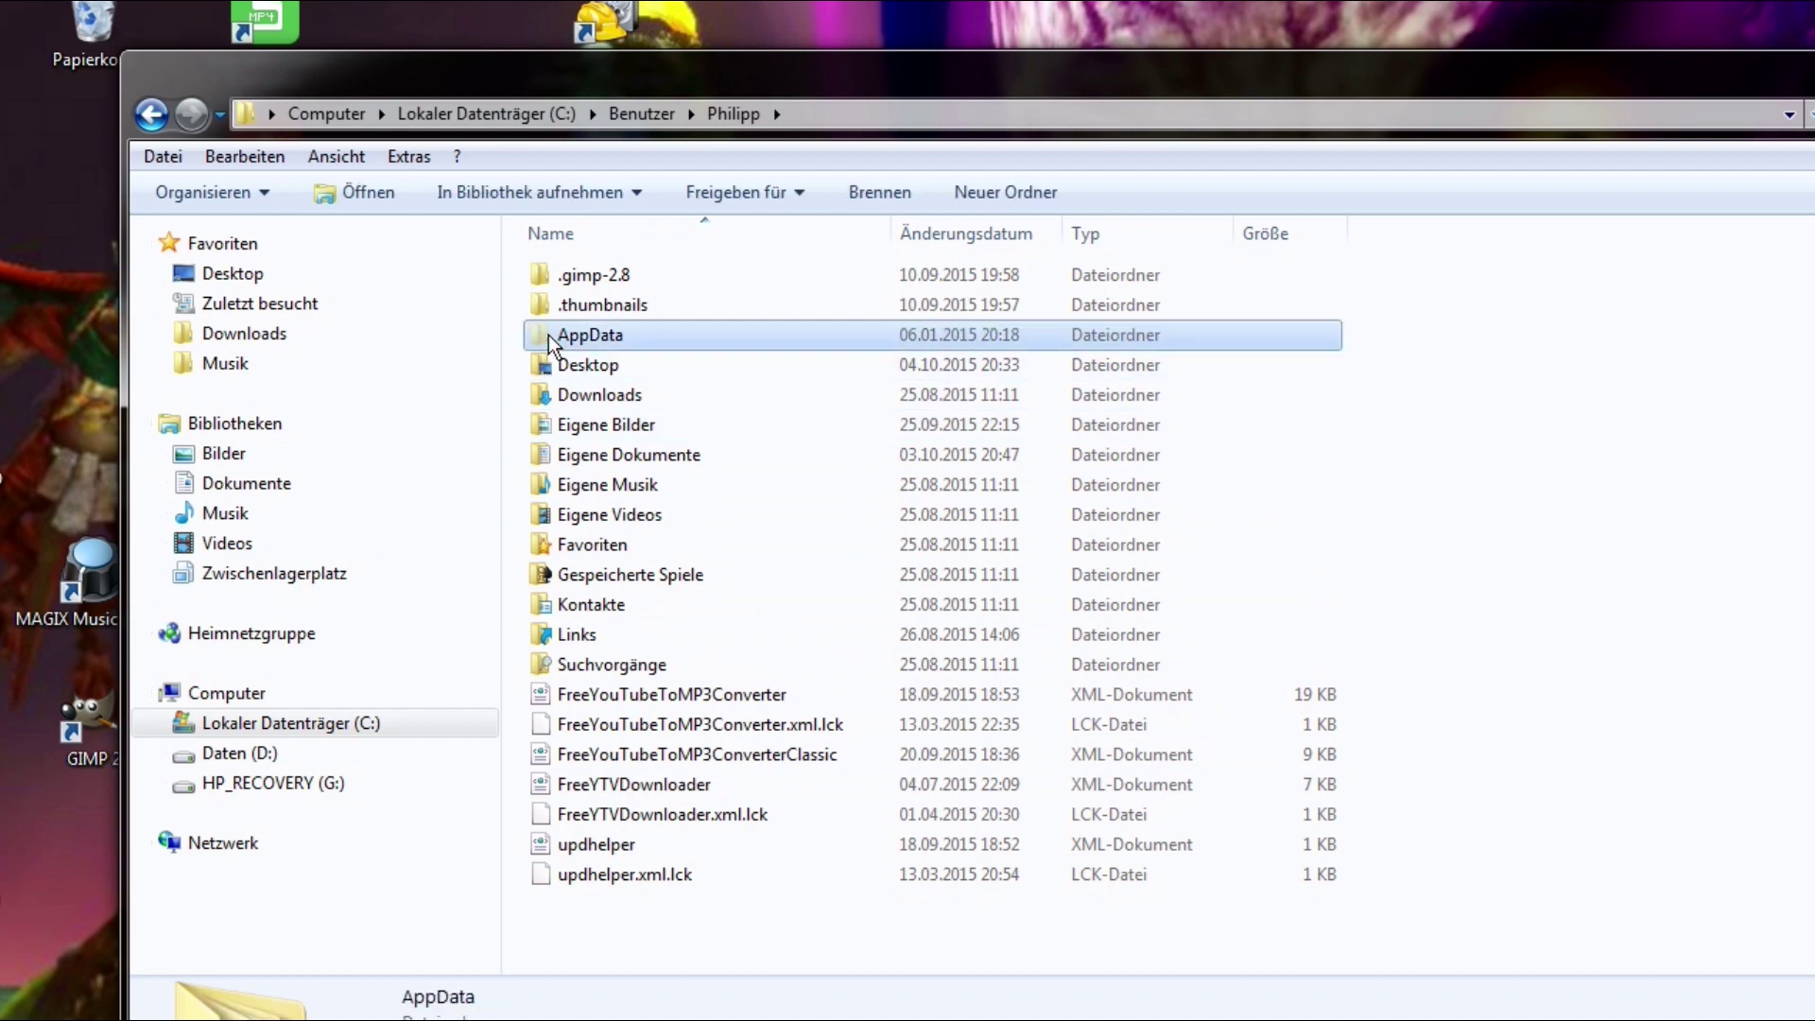
{"action": "double_click", "coordinate": [550, 339]}
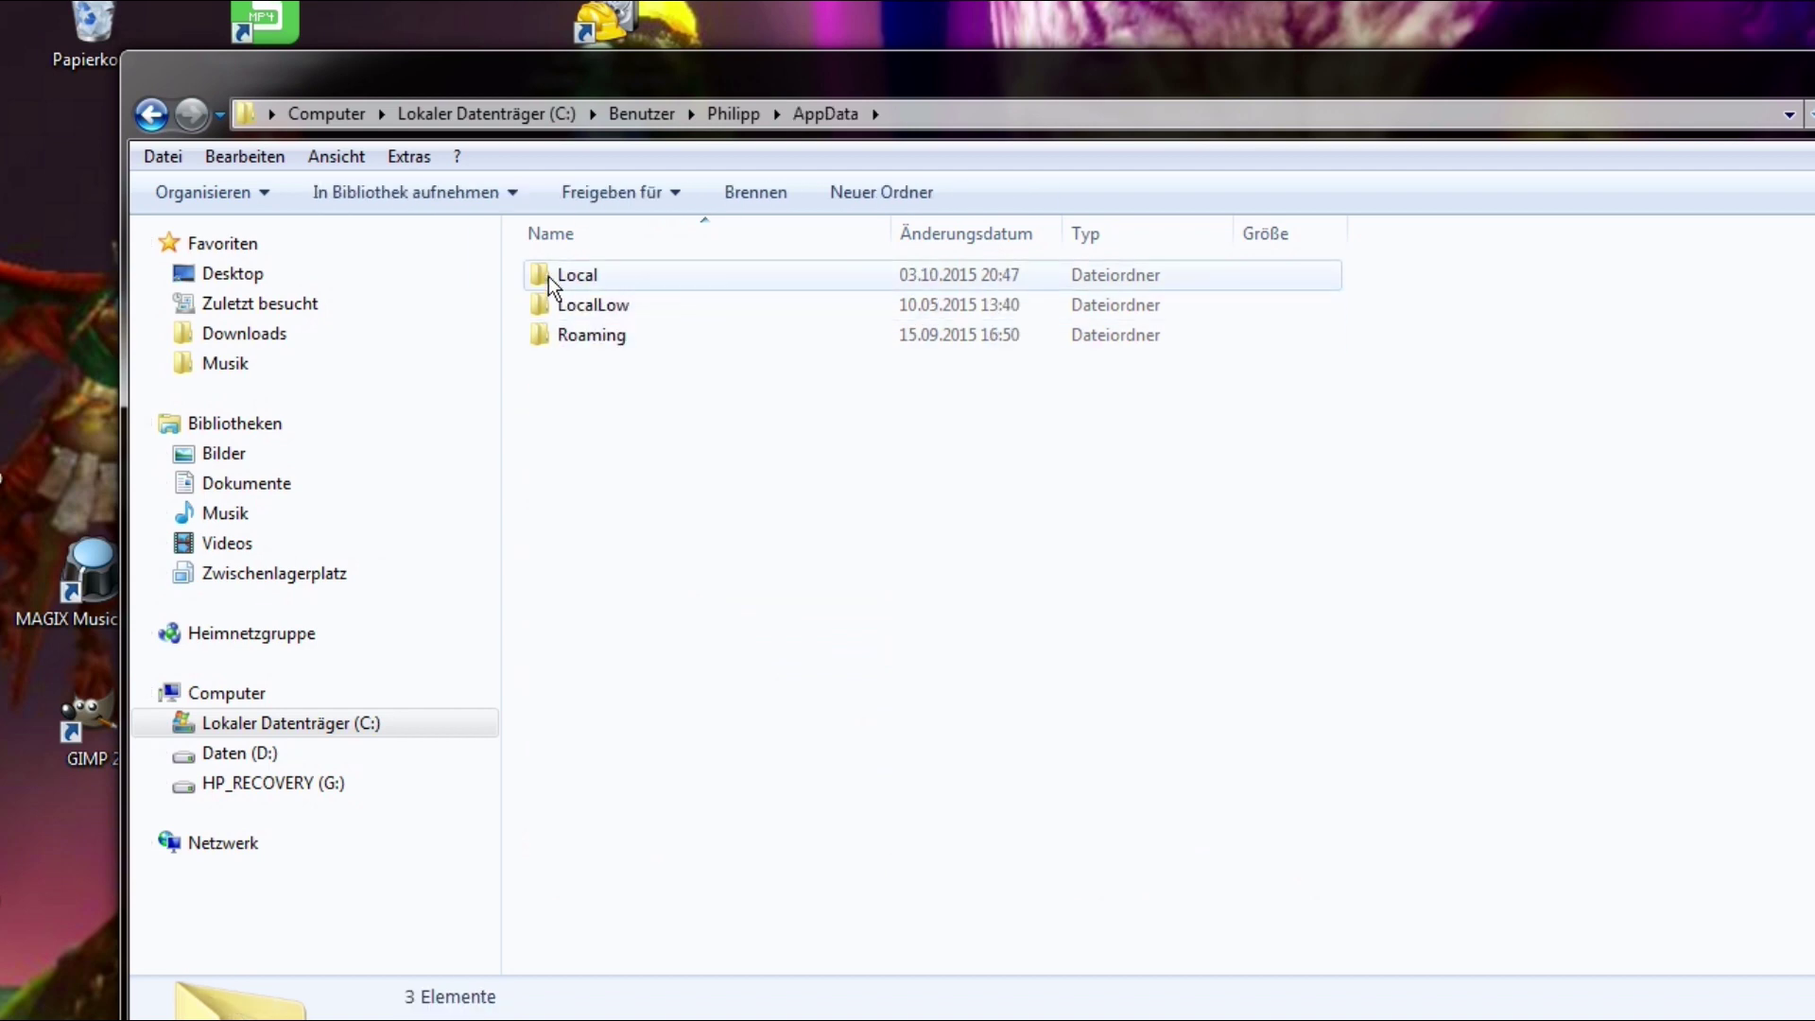
{"action": "left_click", "coordinate": [568, 347]}
{"action": "double_click", "coordinate": [568, 347]}
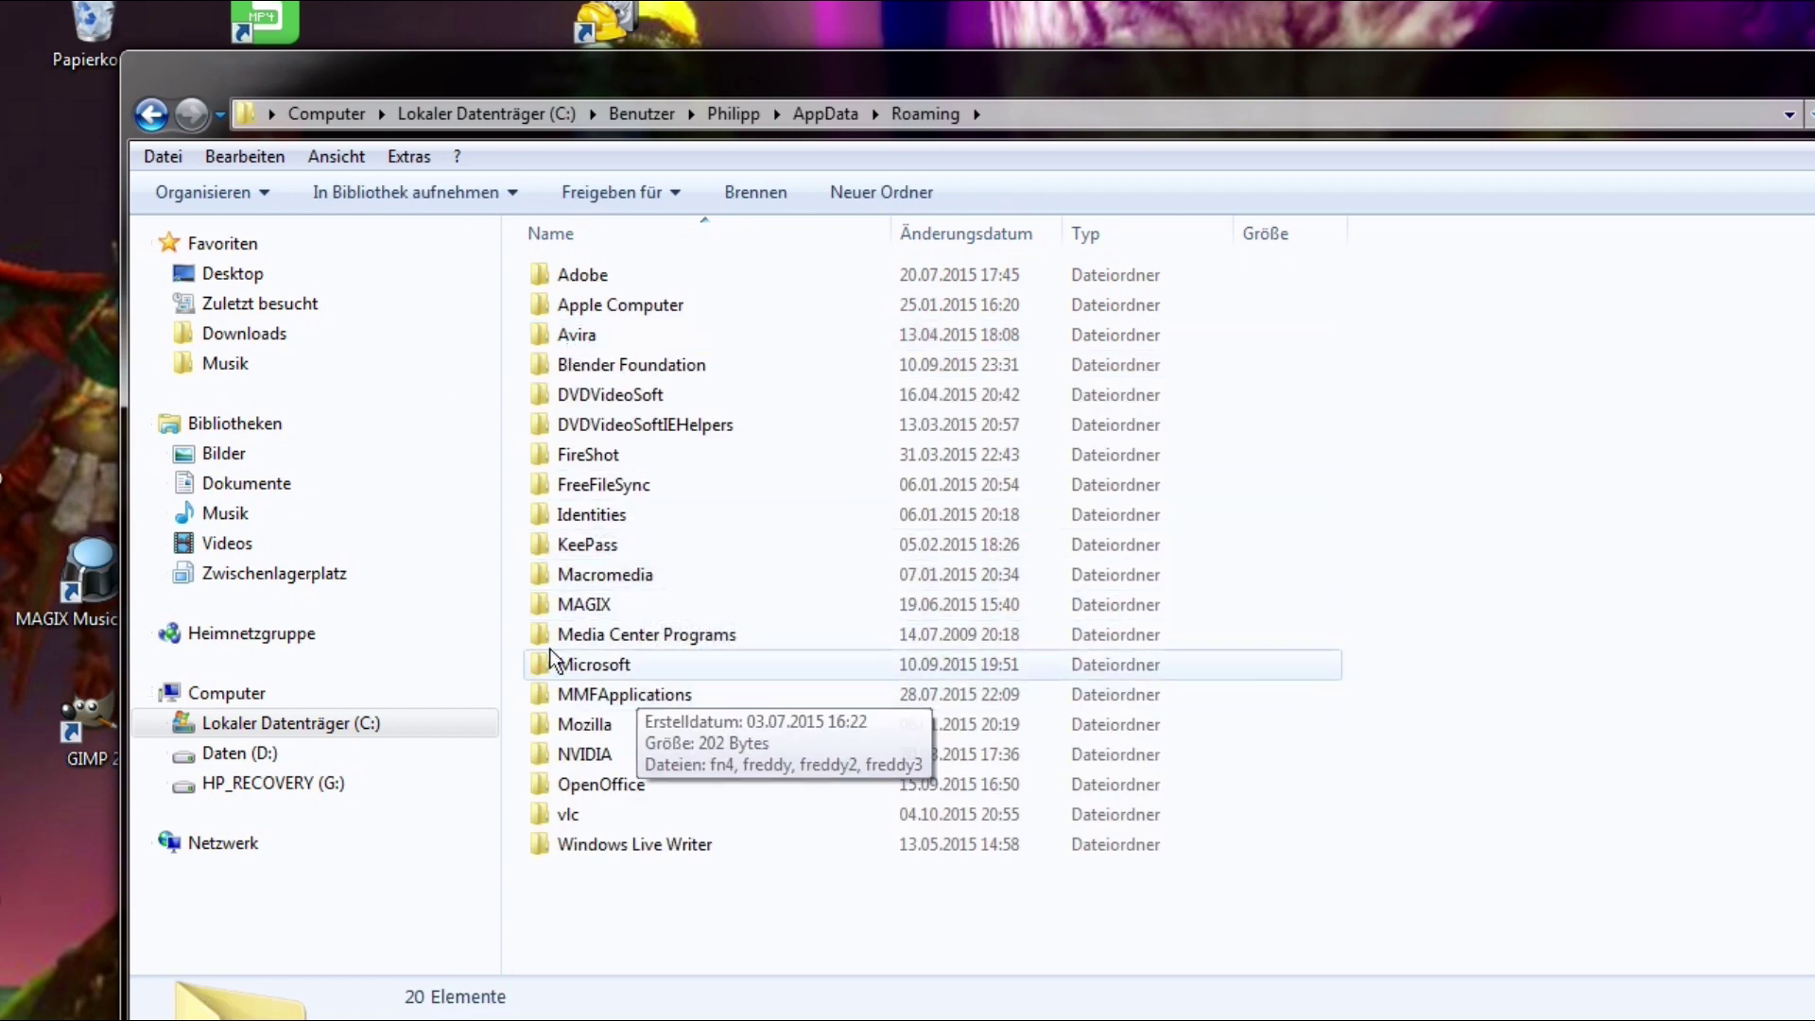
{"action": "double_click", "coordinate": [541, 610]}
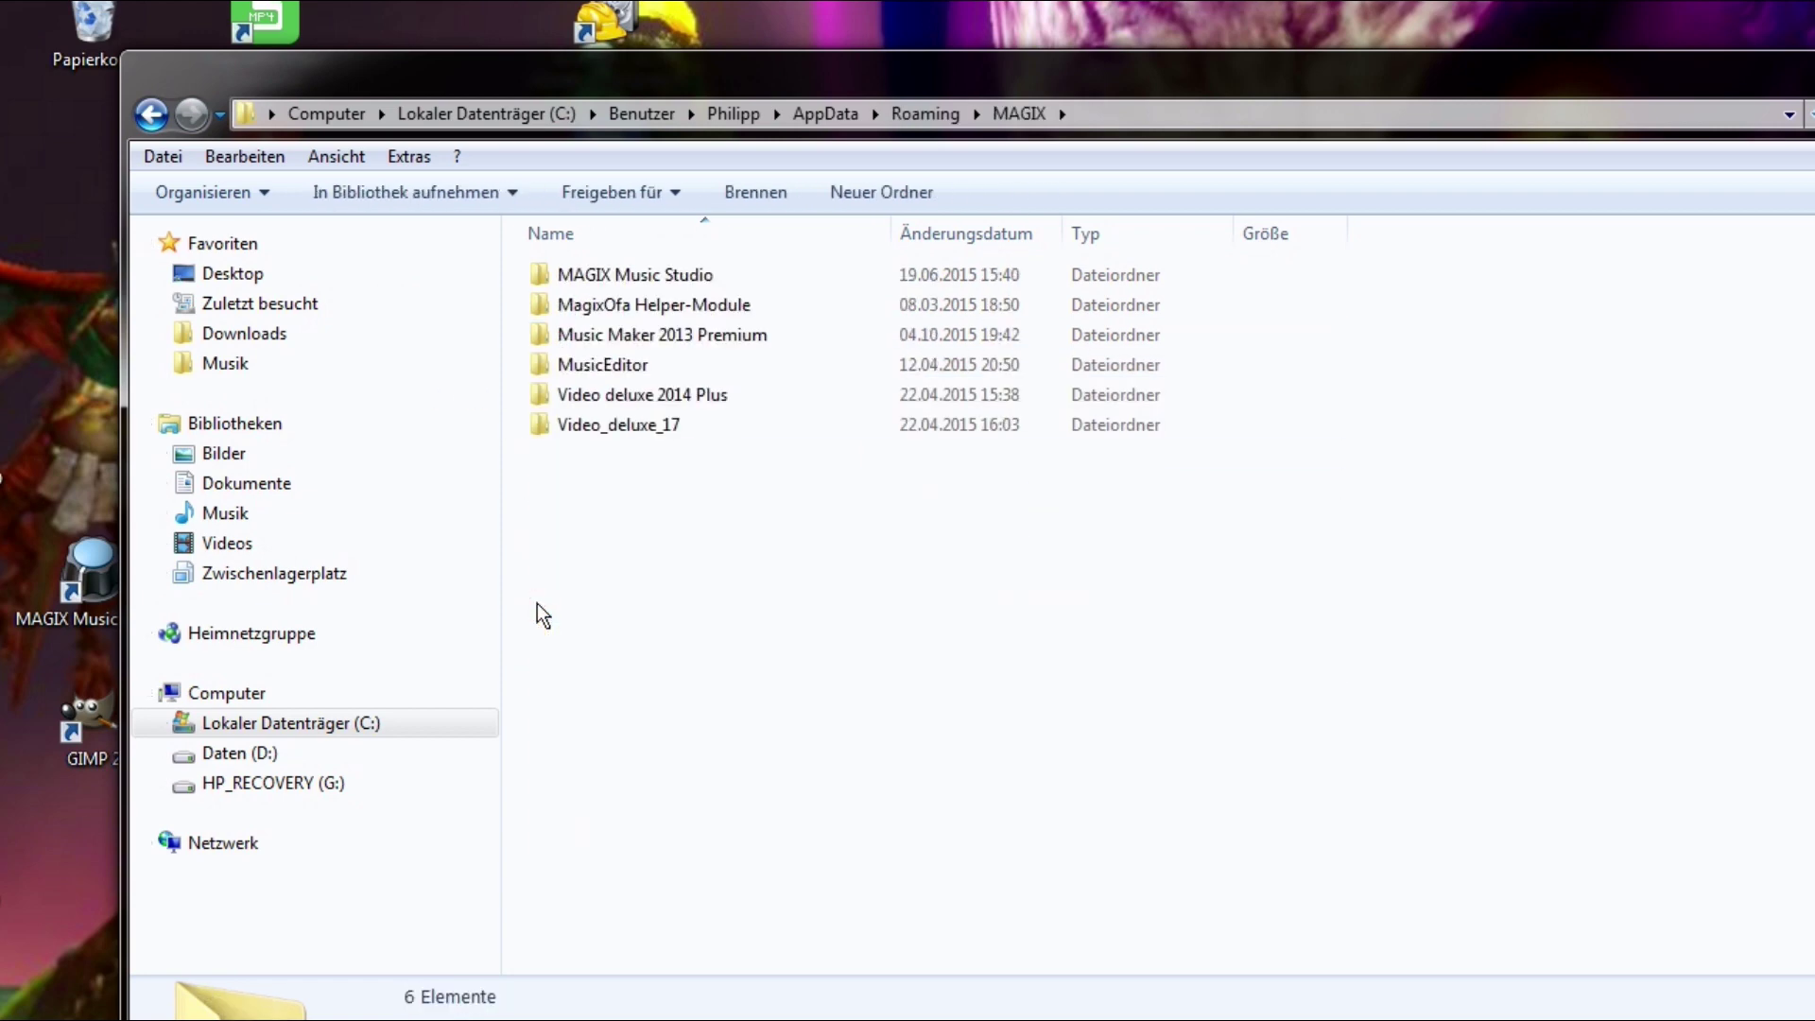
{"action": "double_click", "coordinate": [605, 340]}
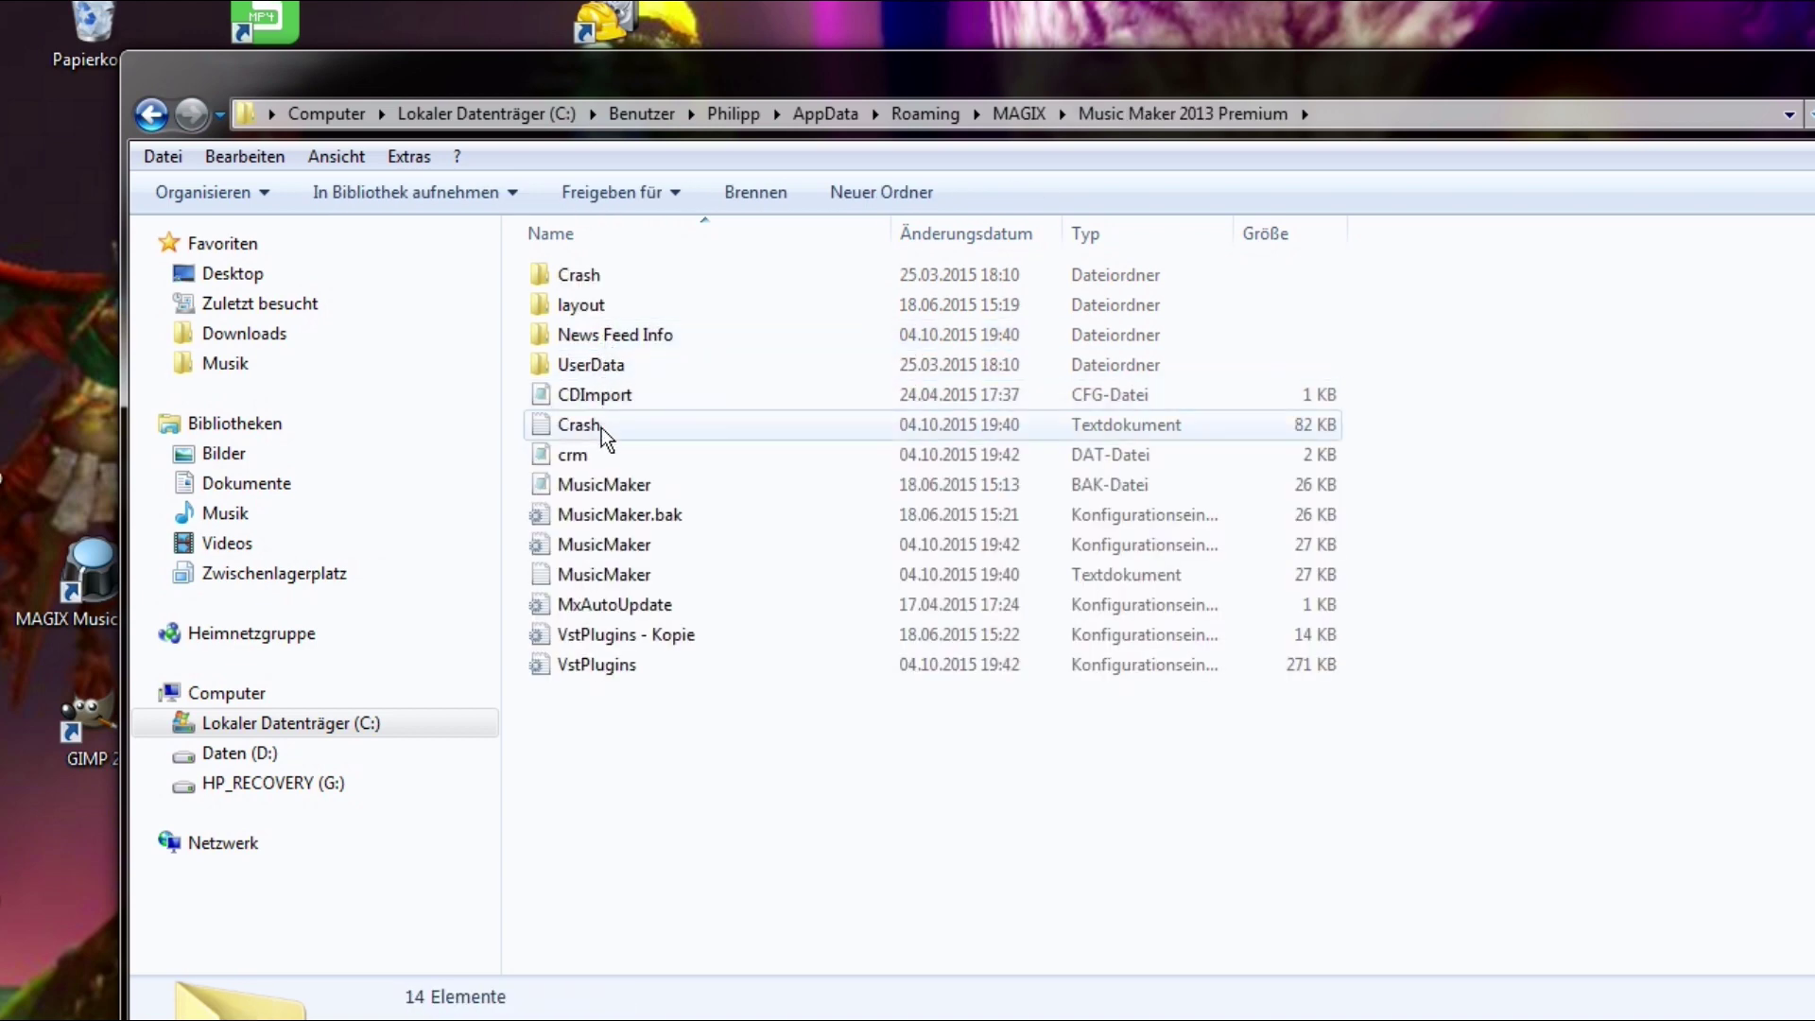
Step: Open the VstPlugins configuration file, not its copy, in the text editor
{"action": "left_click", "coordinate": [589, 642]}
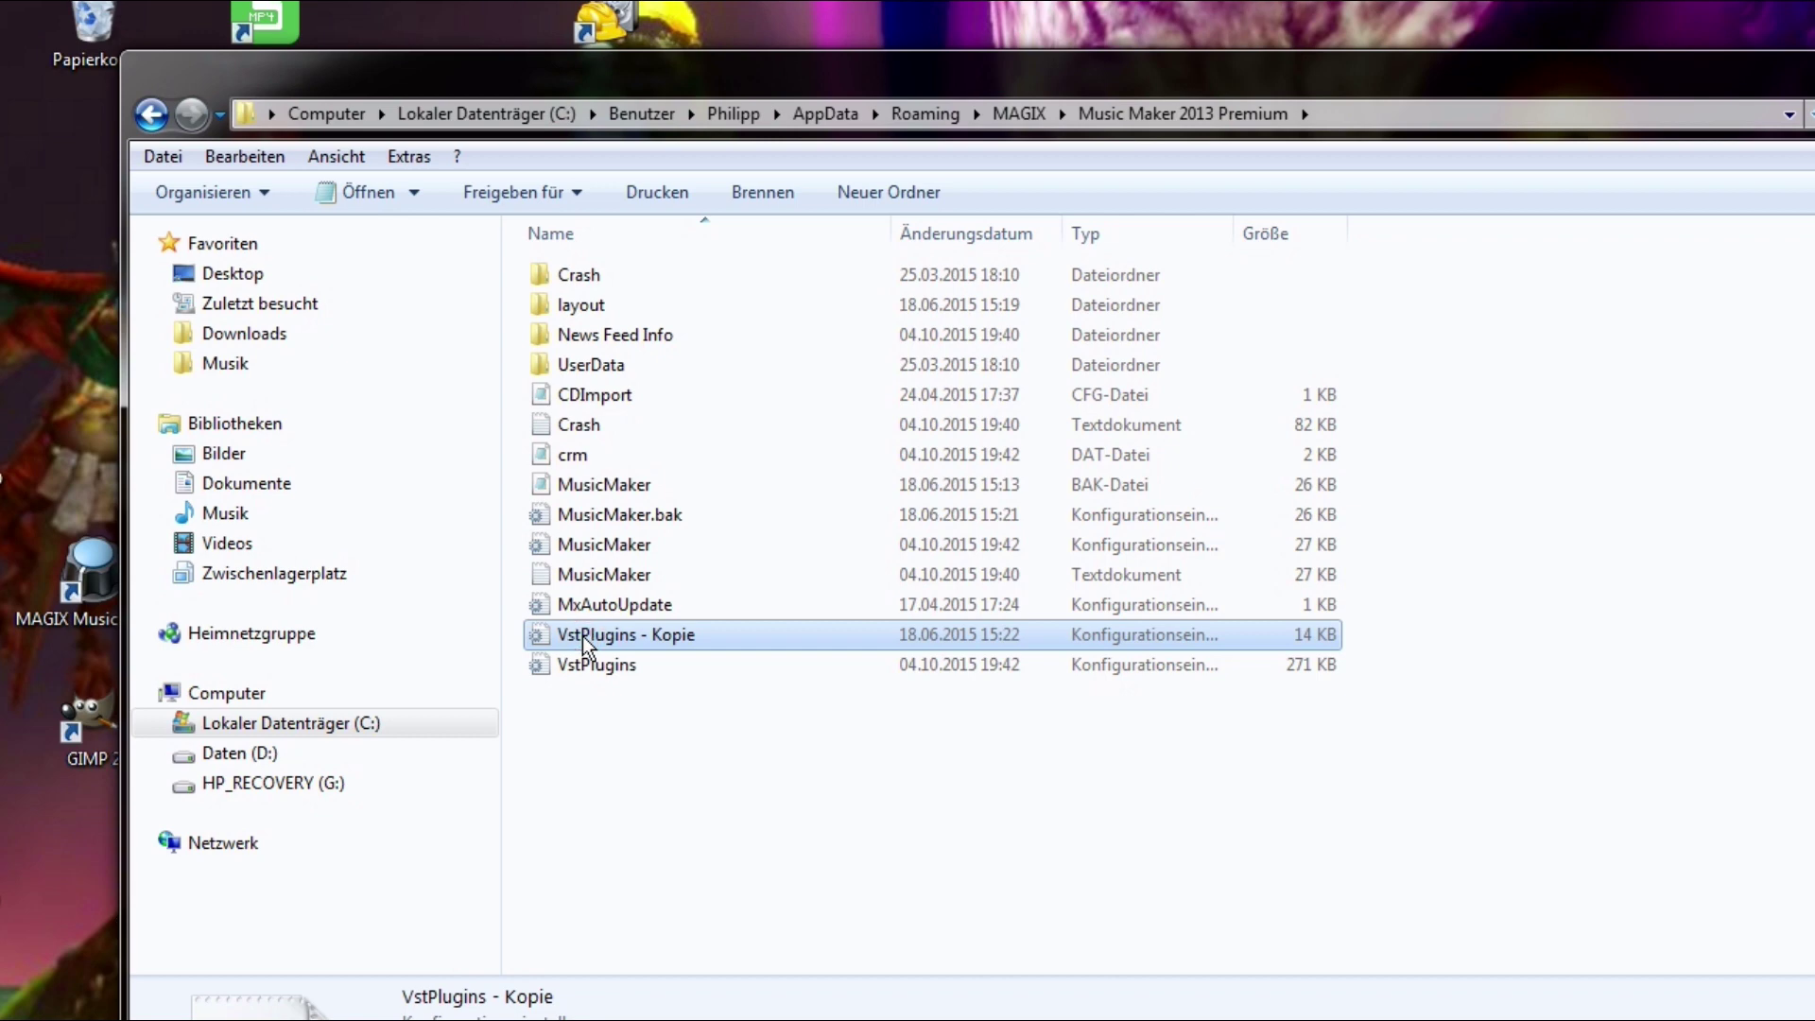
{"action": "left_click", "coordinate": [586, 648]}
{"action": "left_click", "coordinate": [782, 640]}
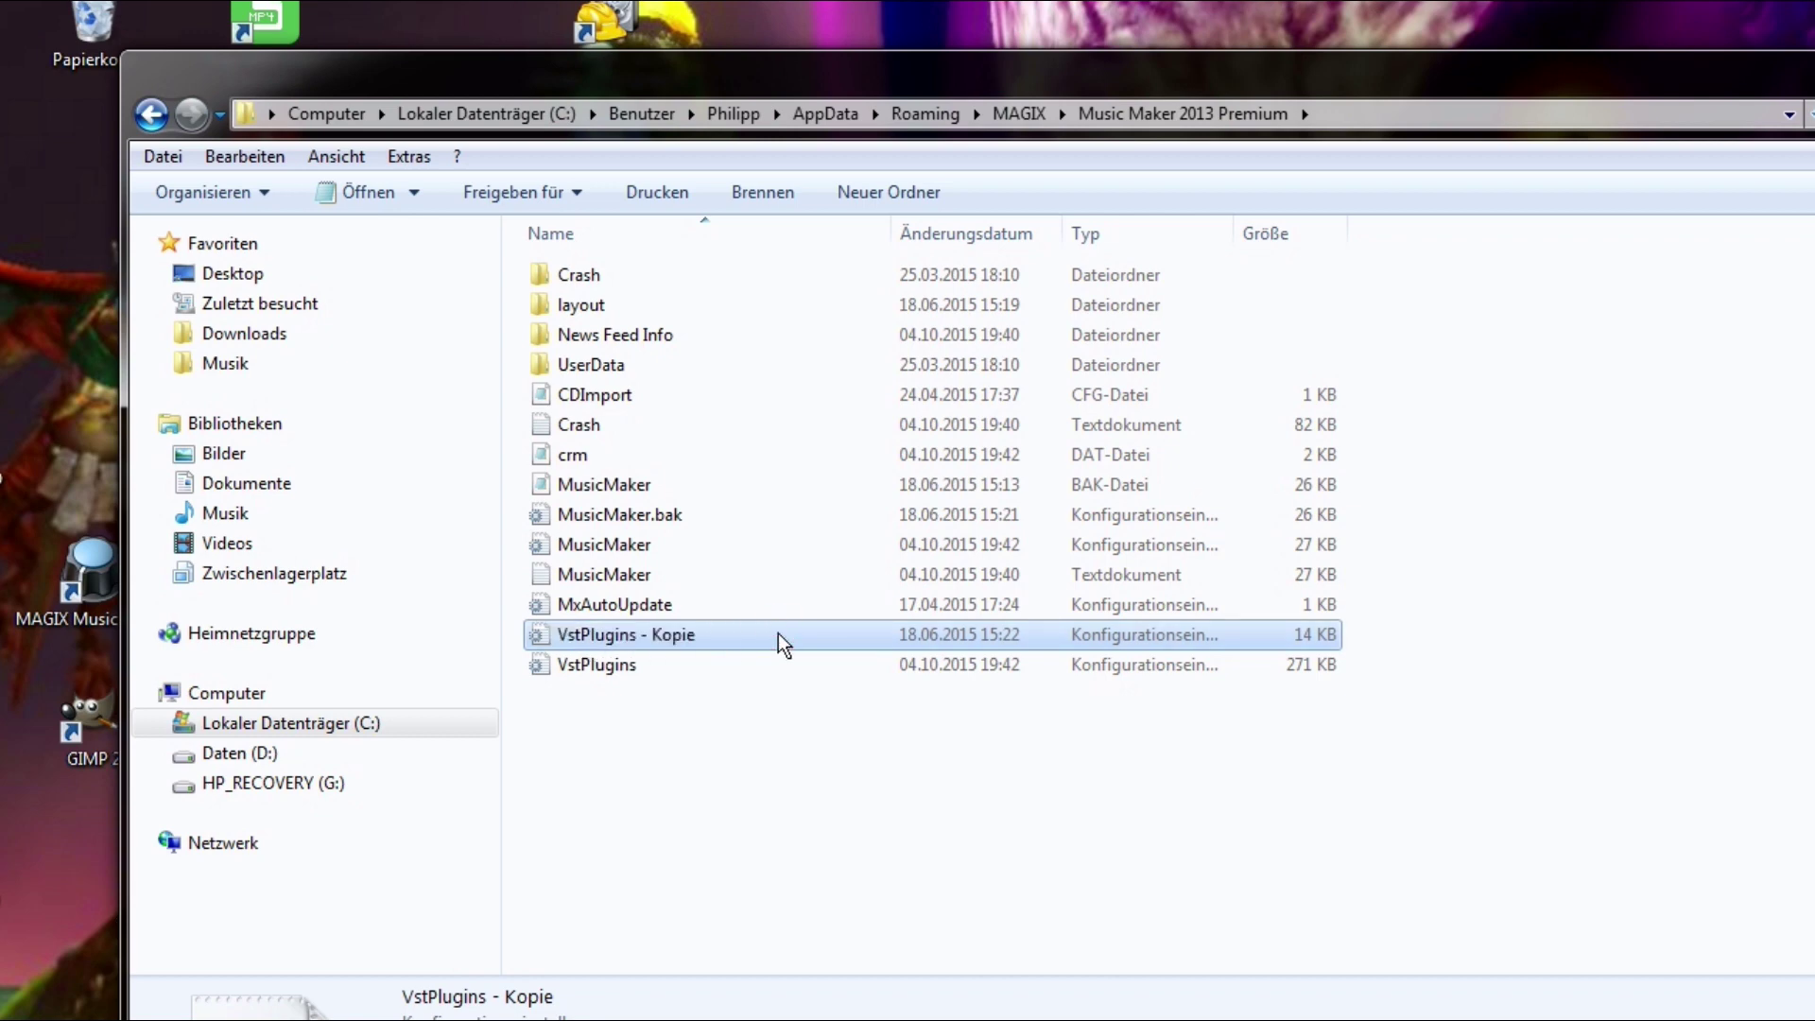
{"action": "left_click", "coordinate": [697, 665]}
{"action": "left_click", "coordinate": [695, 636]}
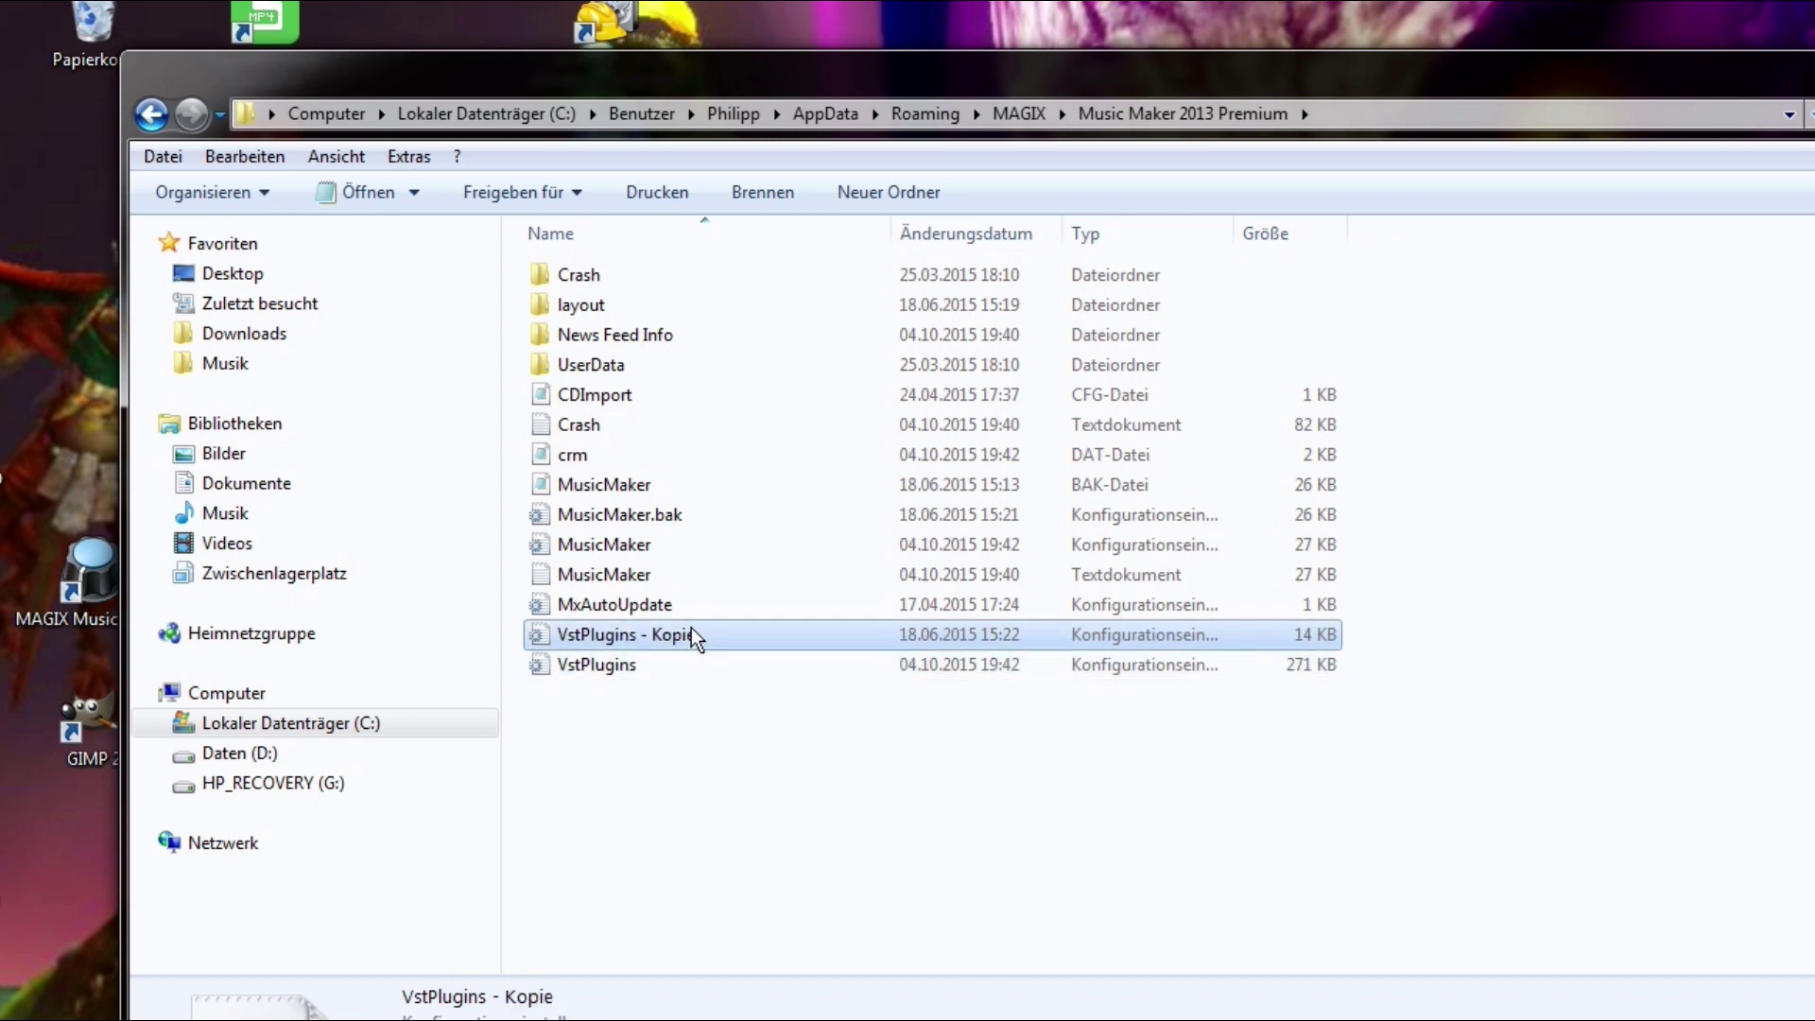
{"action": "double_click", "coordinate": [625, 673]}
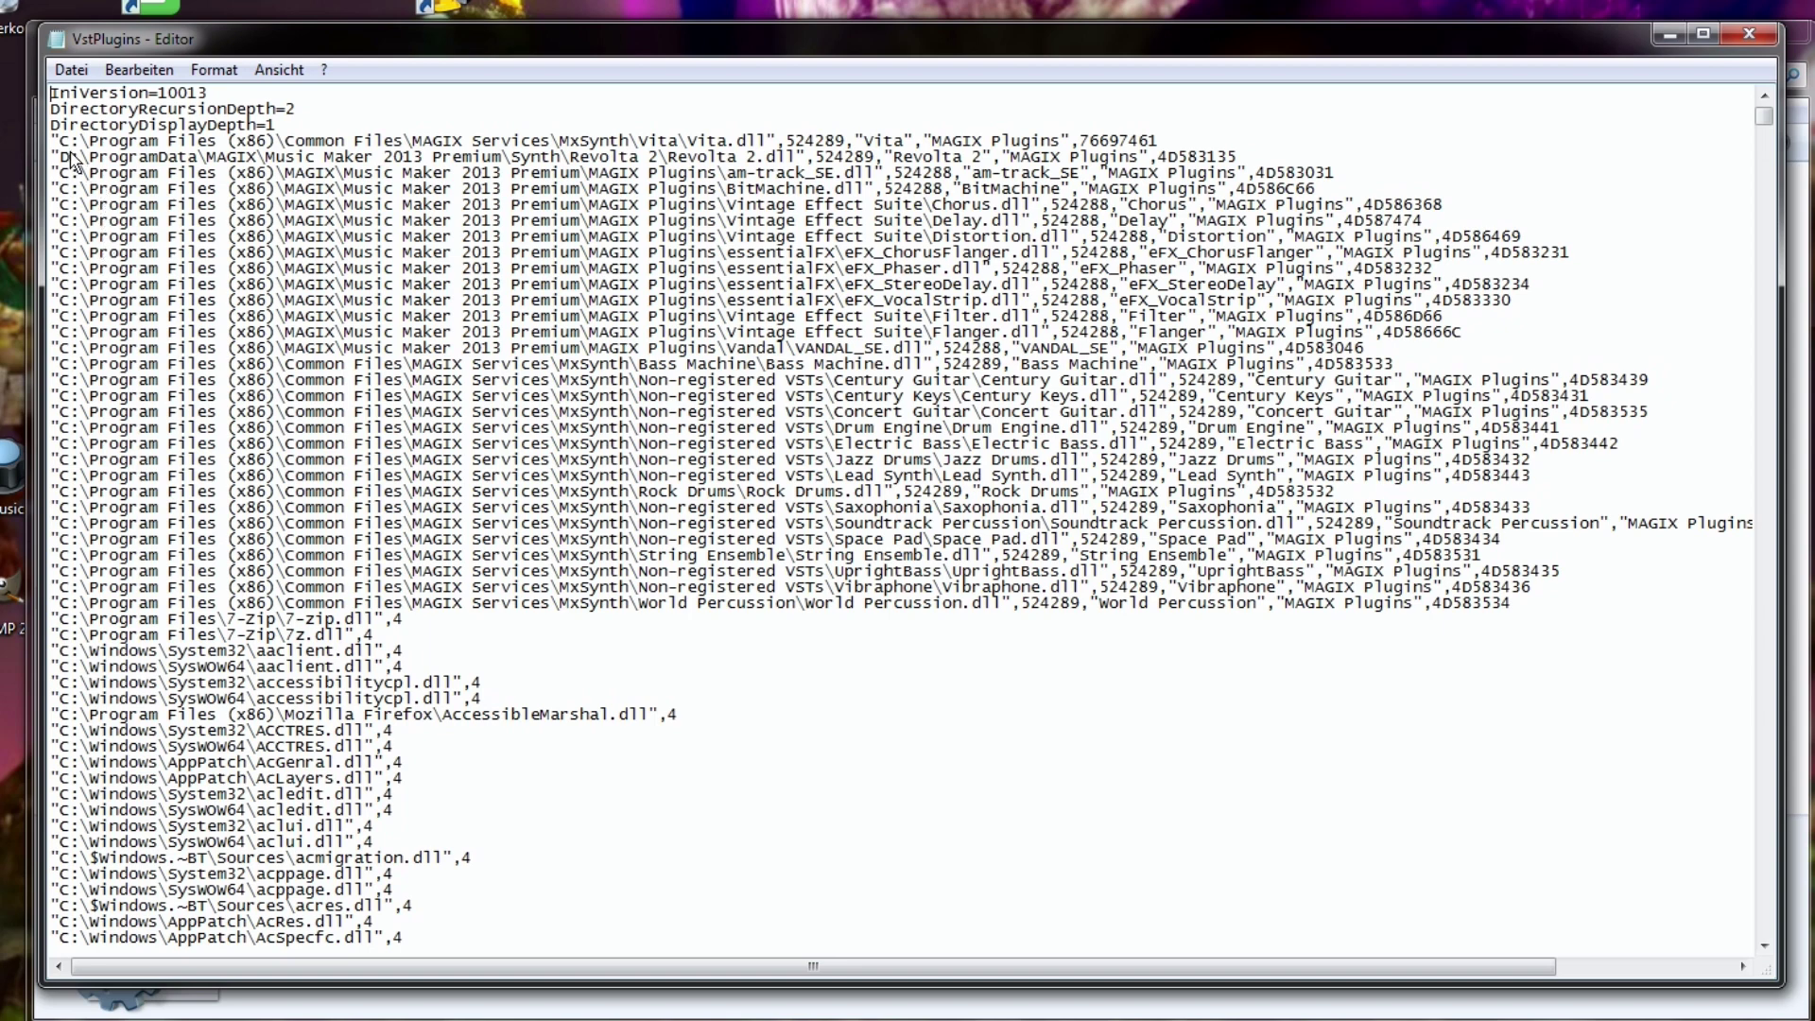
Step: Copy the folder path C:\Program Files (x86)\Common Files\MAGIX Services\MxSynth\Vita\ from the Vita.dll entry and close the file
{"action": "left_click_drag", "start_coordinate": [60, 141], "coordinate": [691, 147]}
{"action": "key", "text": "shift+Home"}
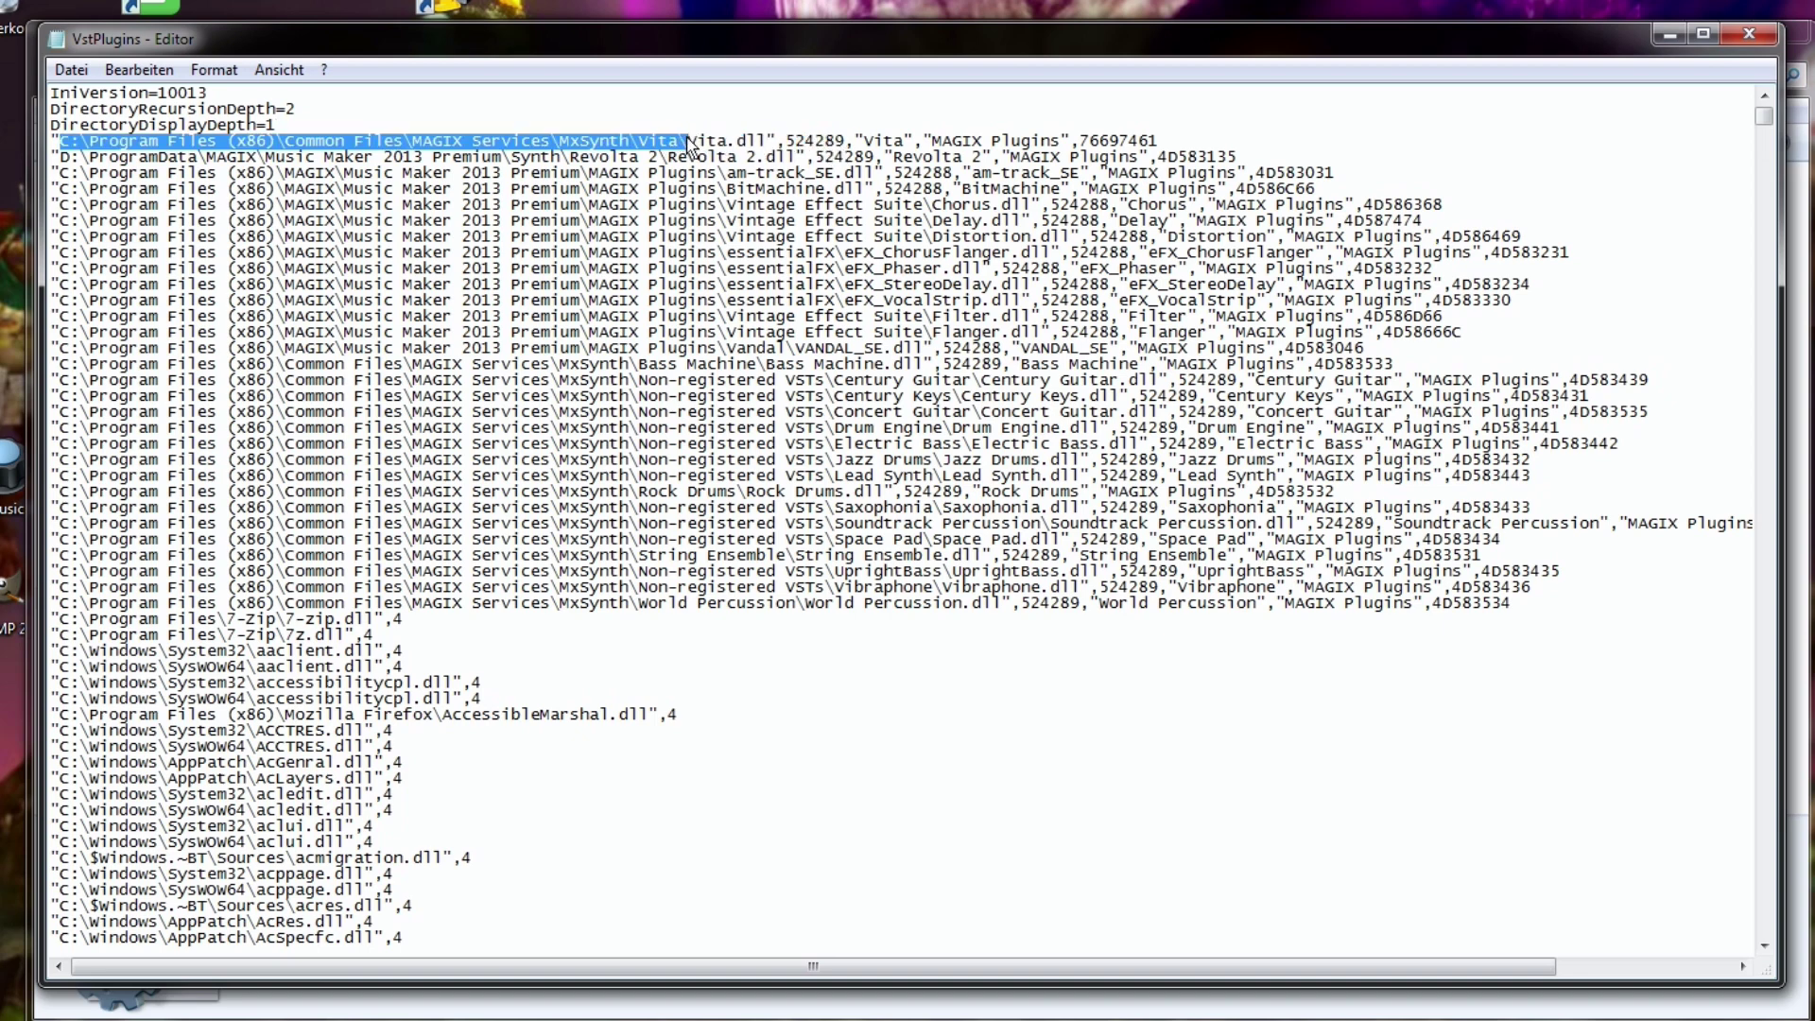
{"action": "right_click", "coordinate": [688, 146]}
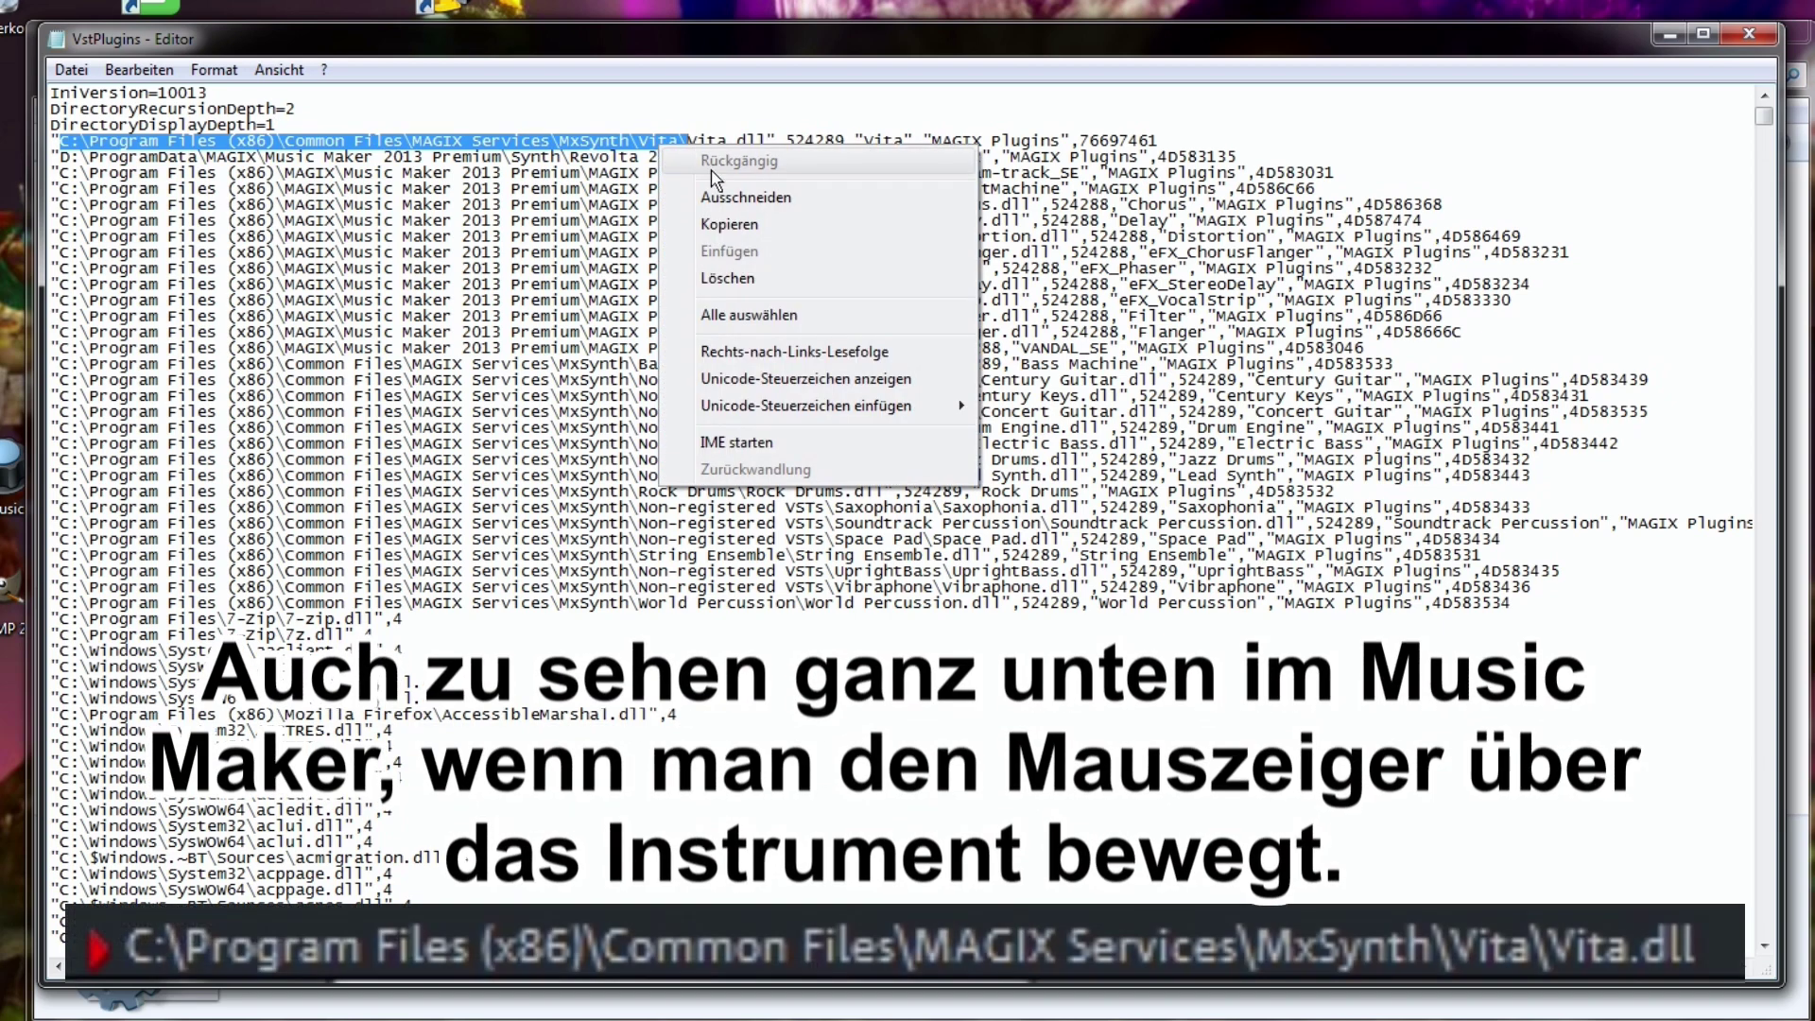
{"action": "left_click", "coordinate": [742, 225]}
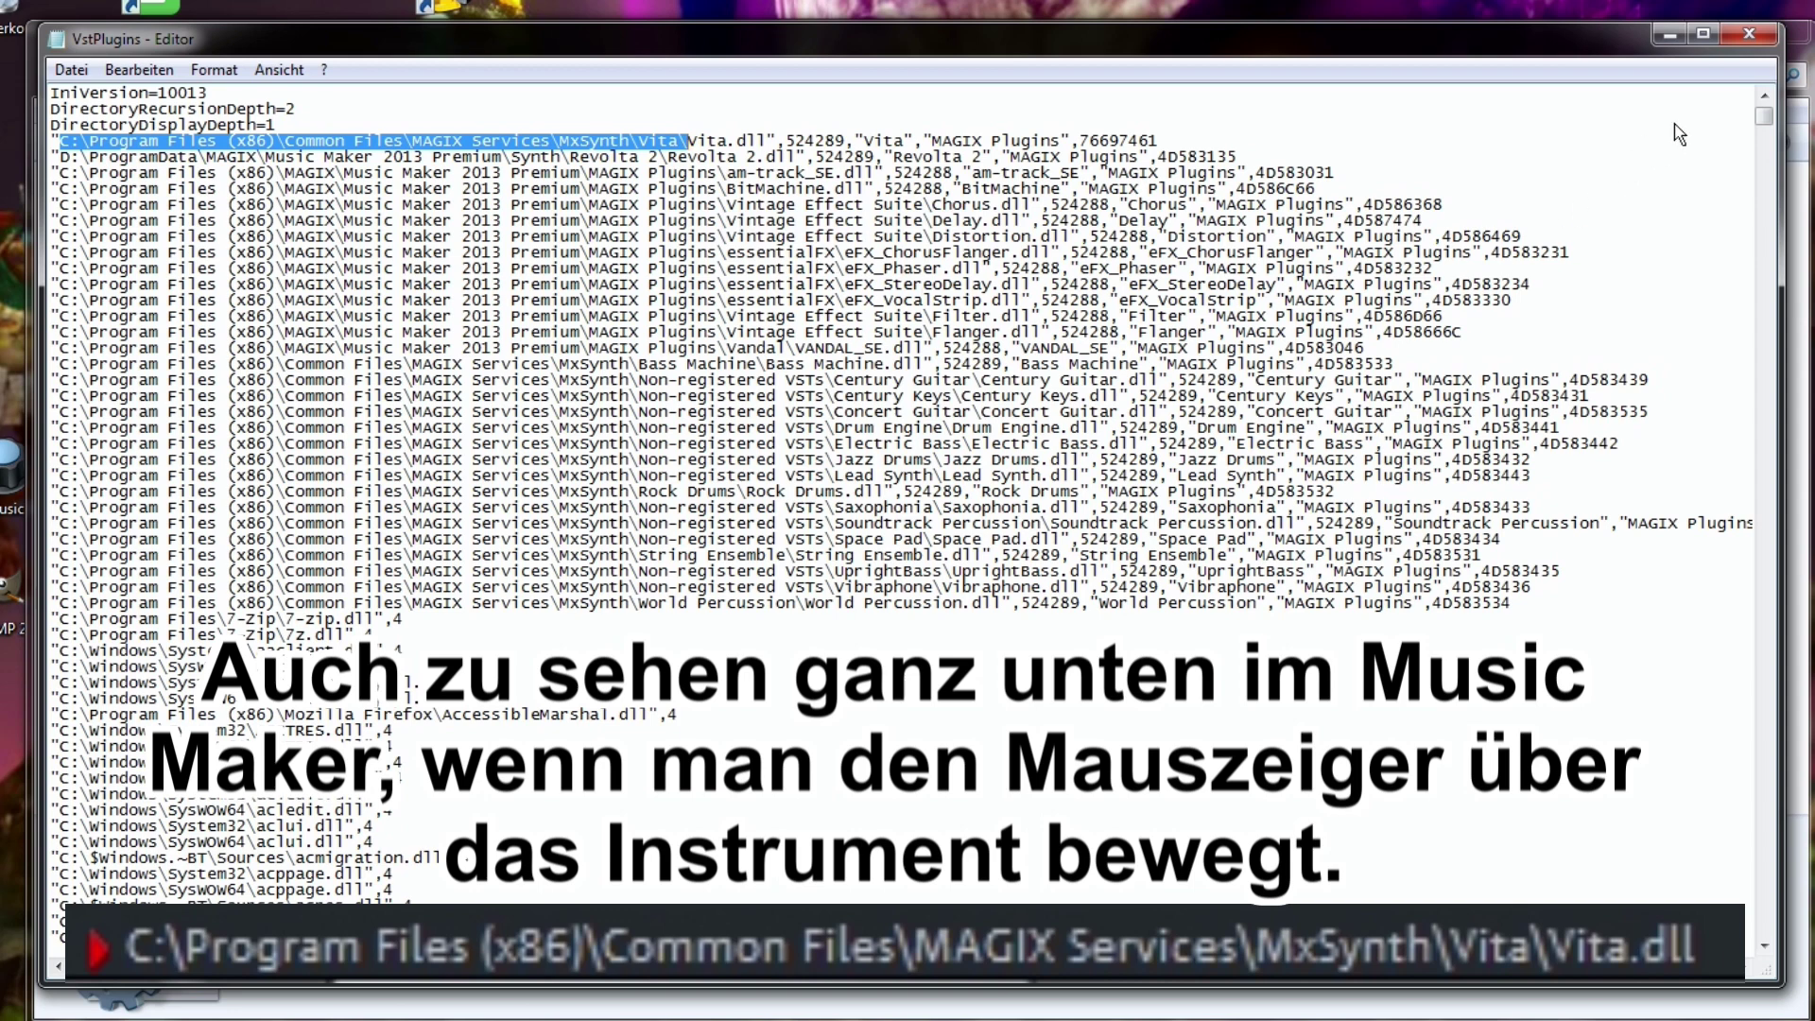
{"action": "left_click", "coordinate": [1749, 36]}
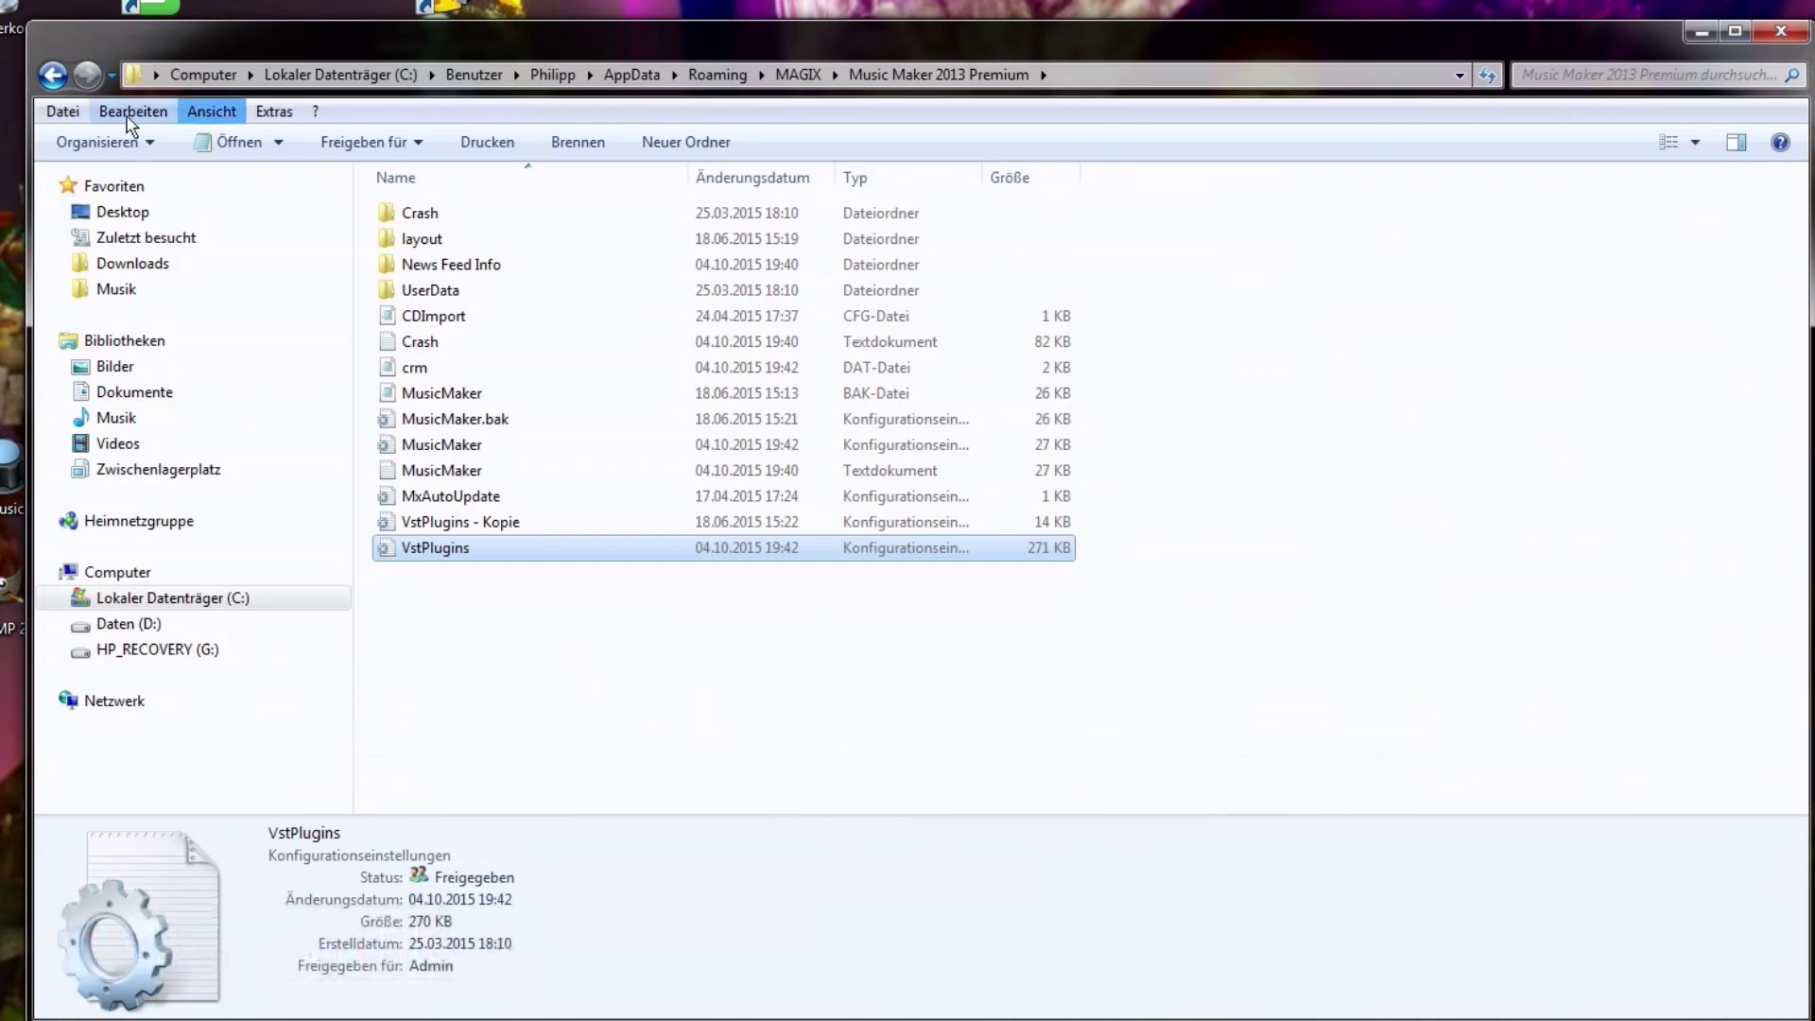
Step: Go to the Vita folder by pasting the copied path as the explorer window's address
{"action": "left_click", "coordinate": [147, 75]}
{"action": "right_click", "coordinate": [216, 81]}
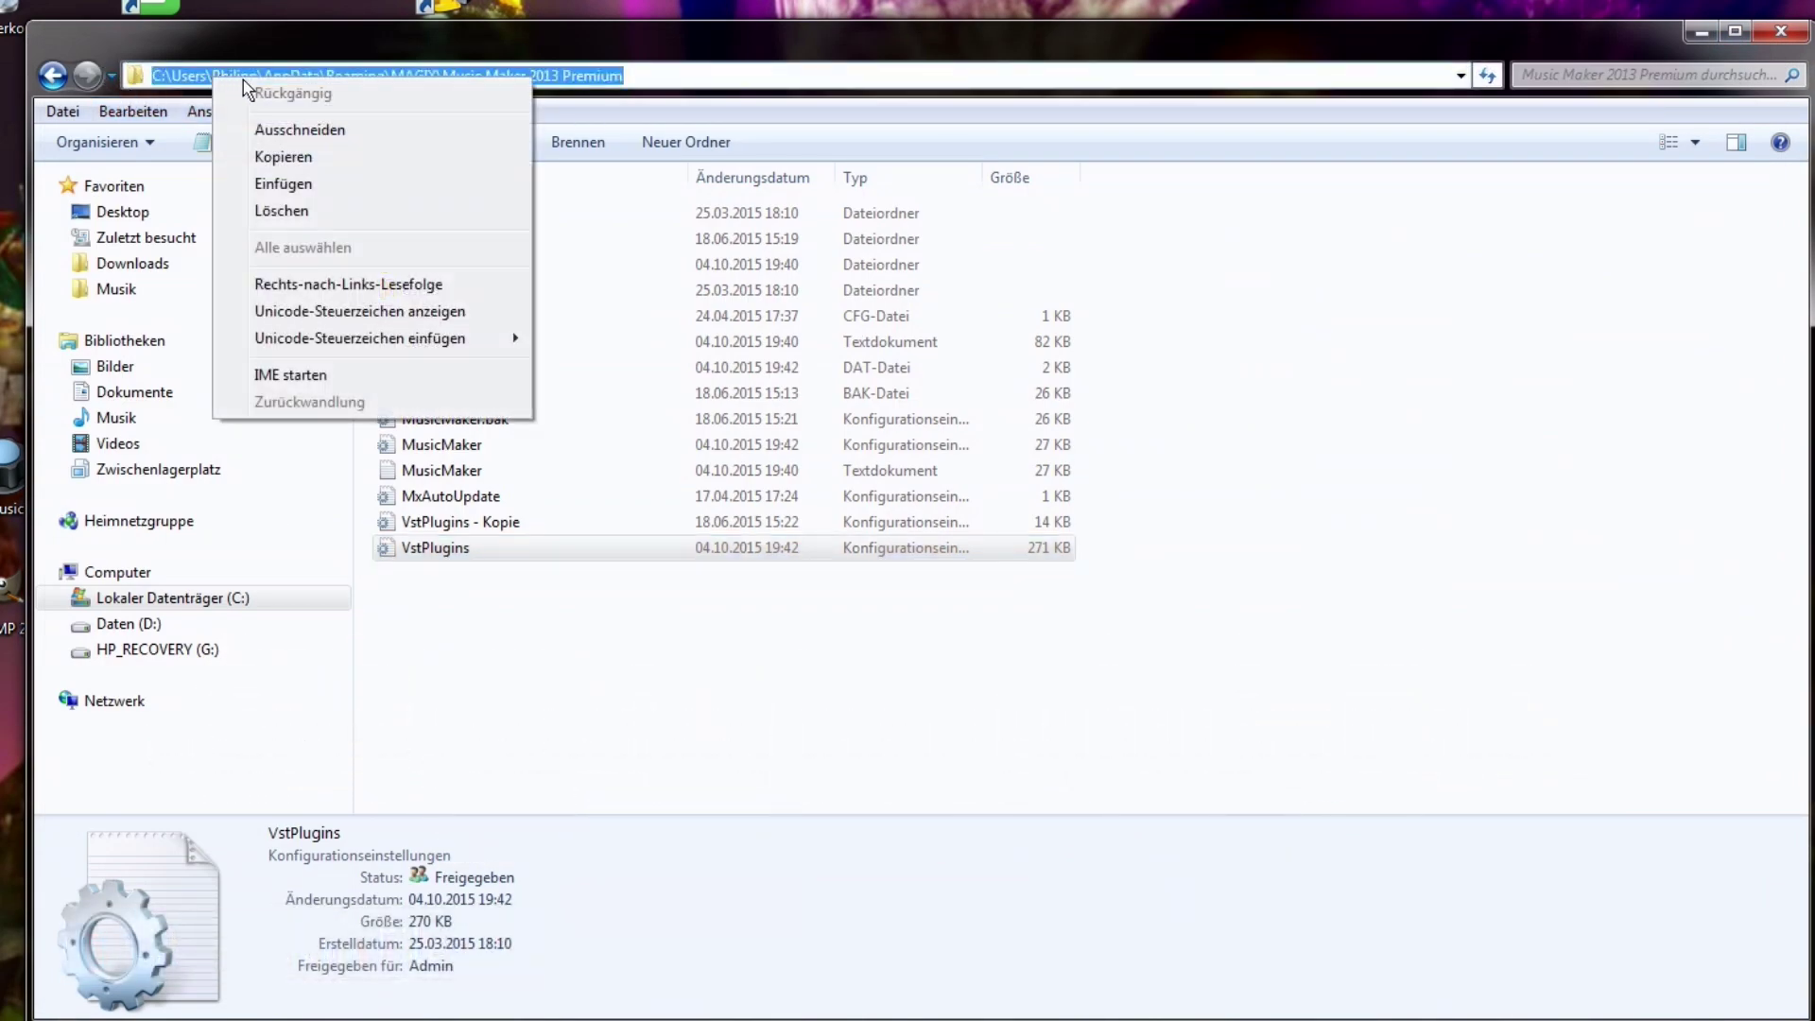
{"action": "left_click", "coordinate": [315, 183]}
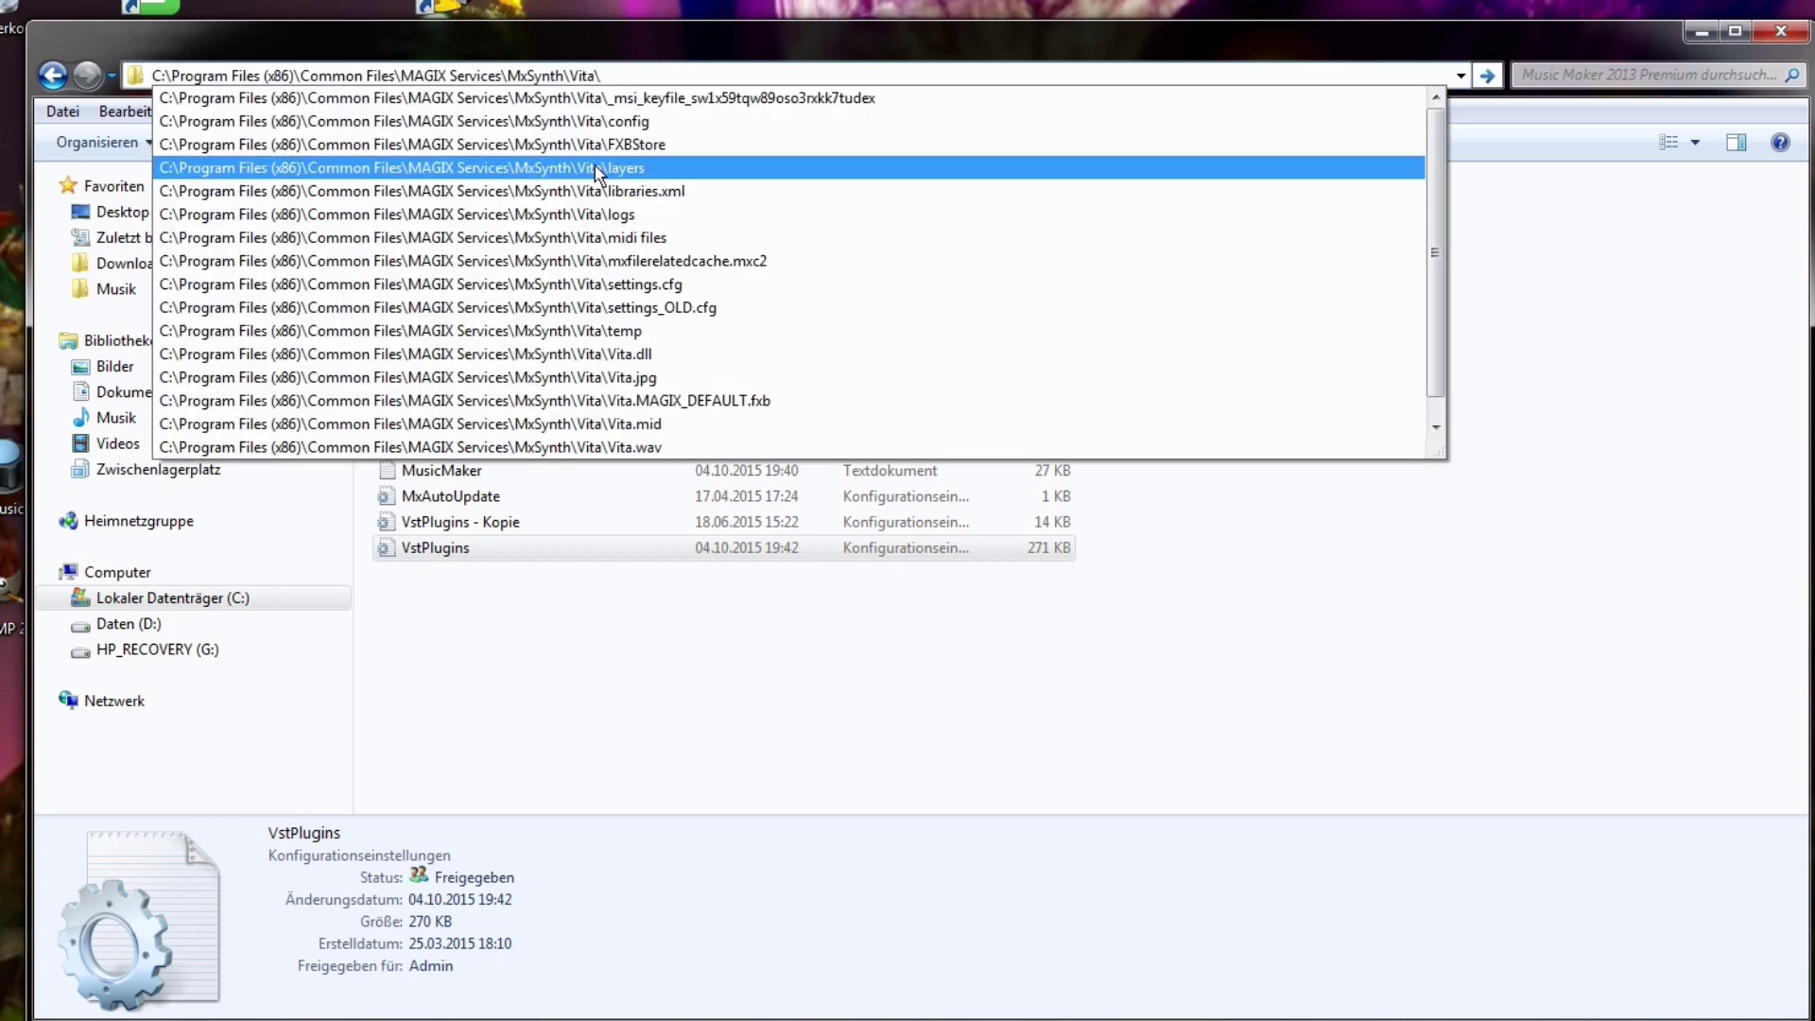
{"action": "key", "text": "Return"}
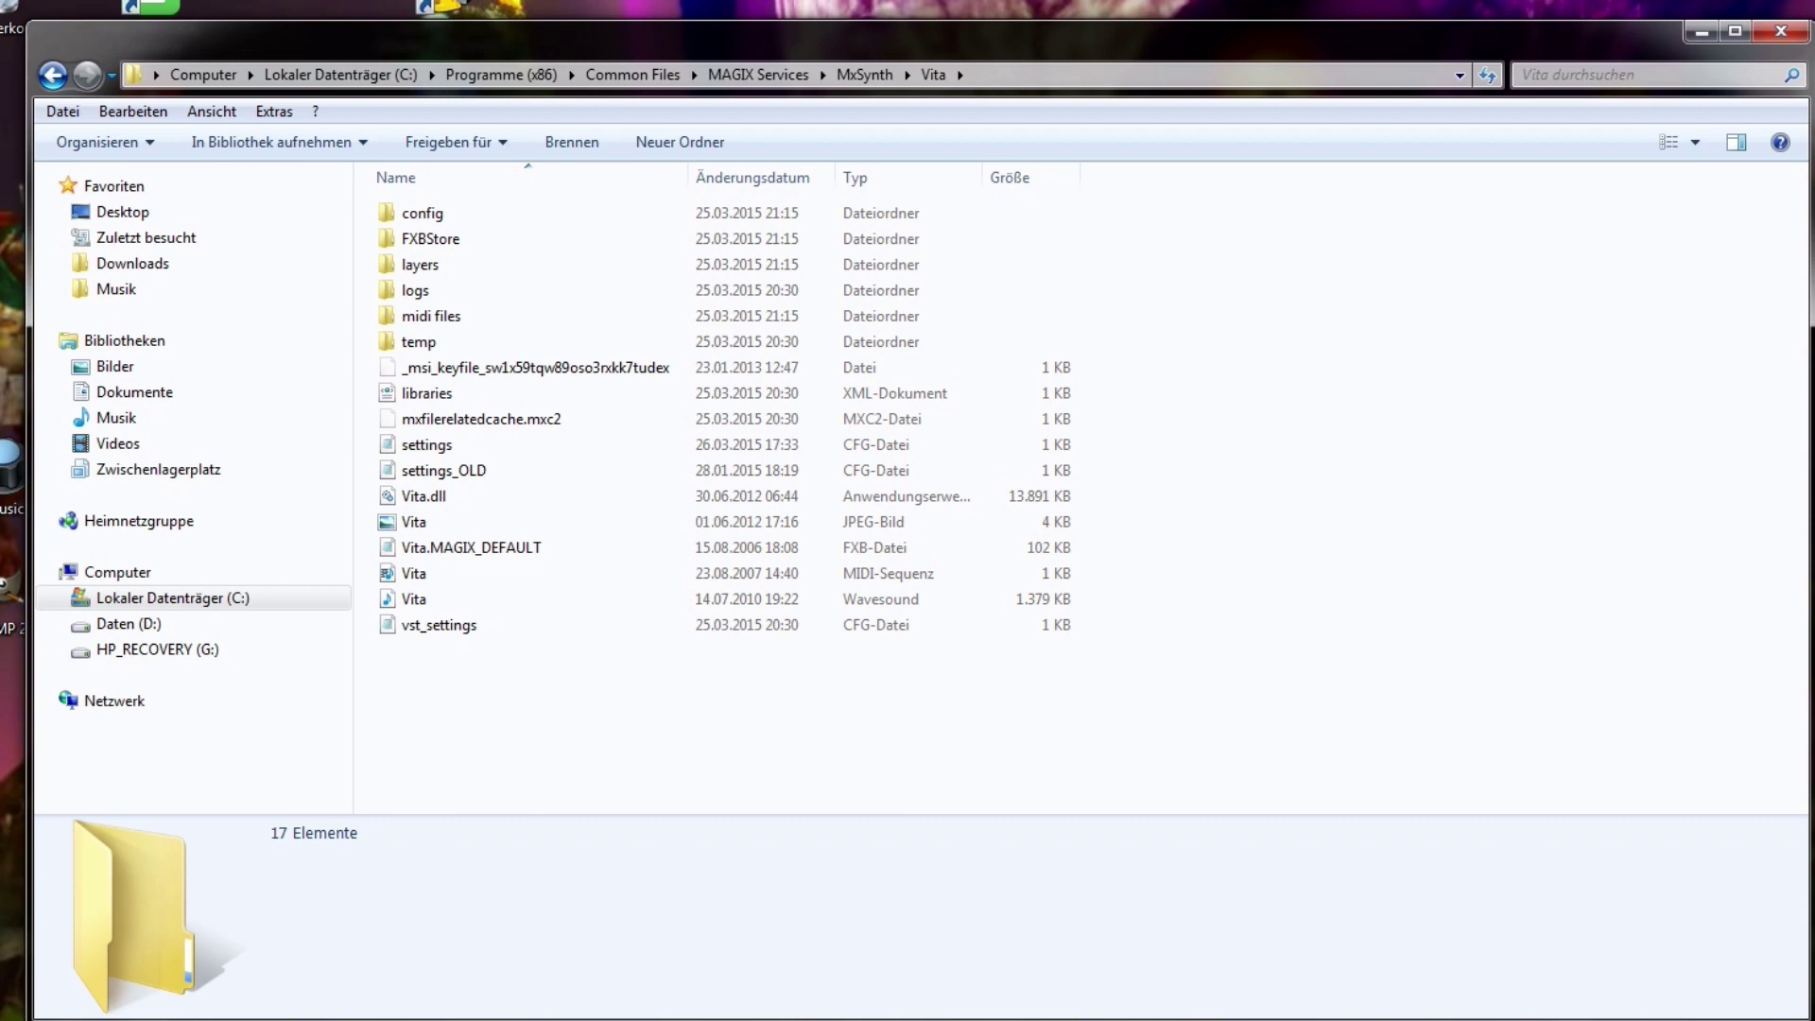
Step: Browse from drive C: through Programme (x86), Common Files, MAGIX Services and MxSynth to the Vita folder
{"action": "left_click", "coordinate": [216, 597]}
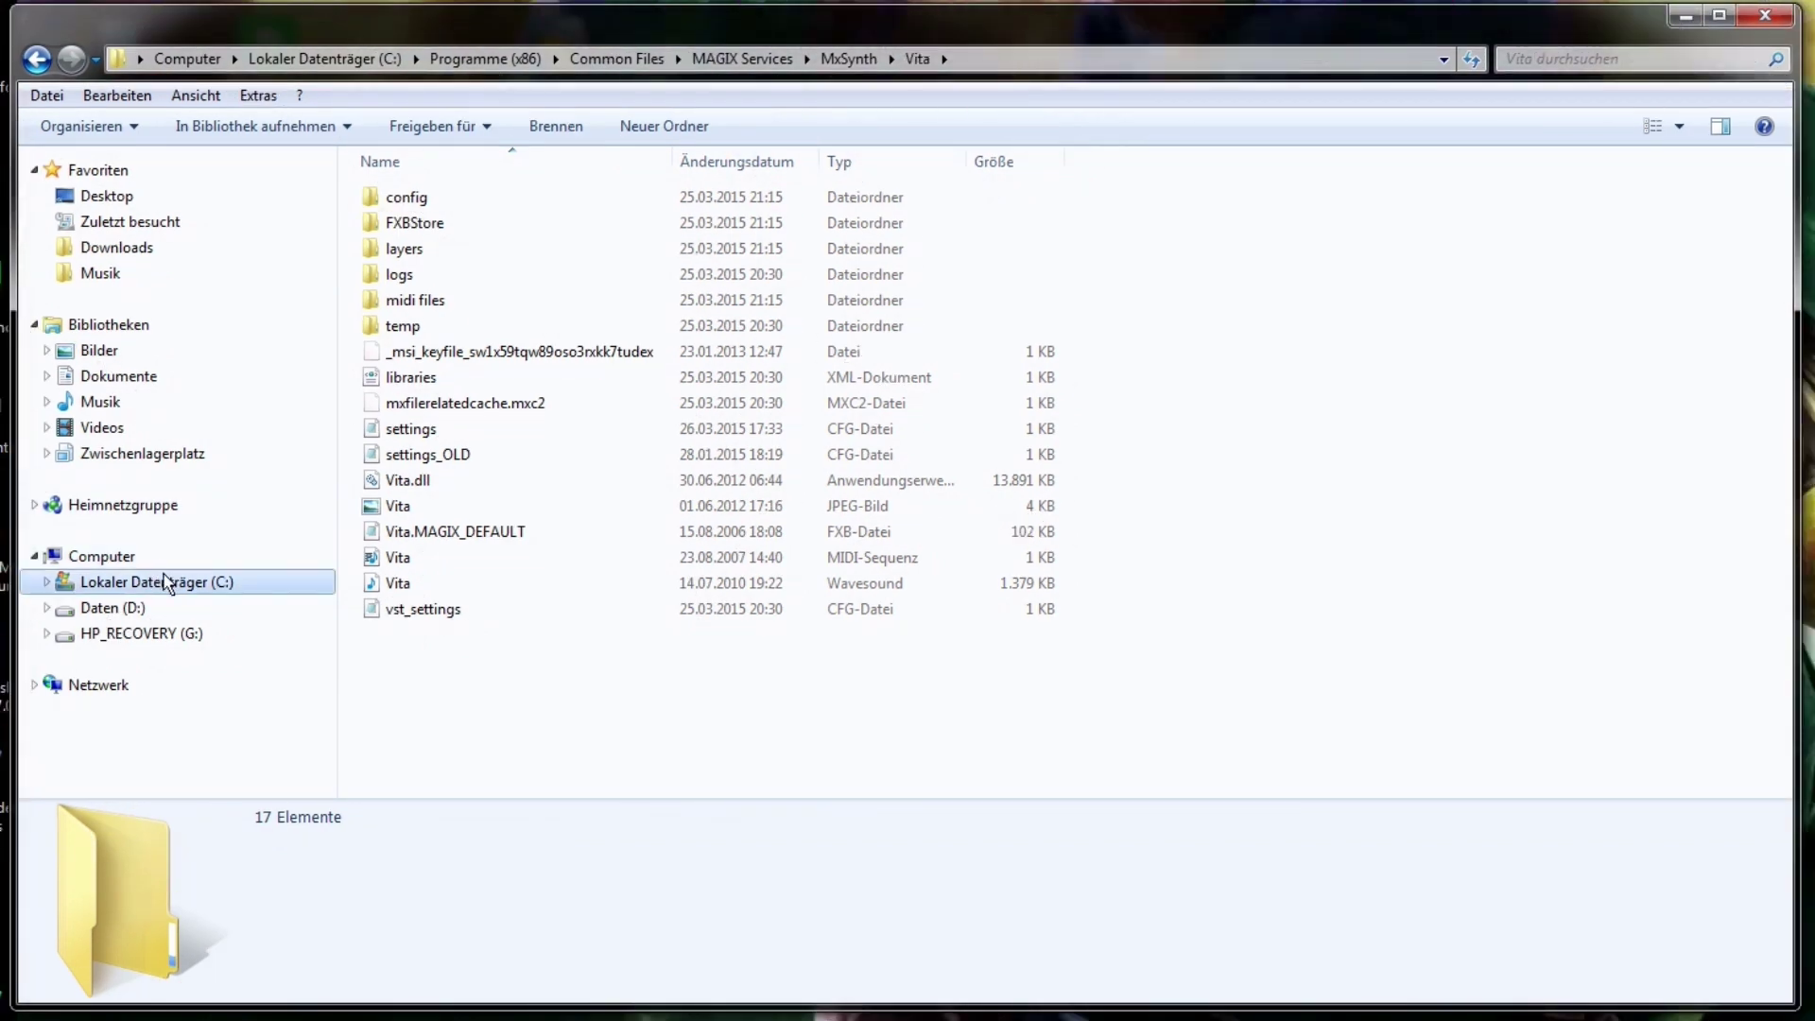
{"action": "double_click", "coordinate": [442, 378]}
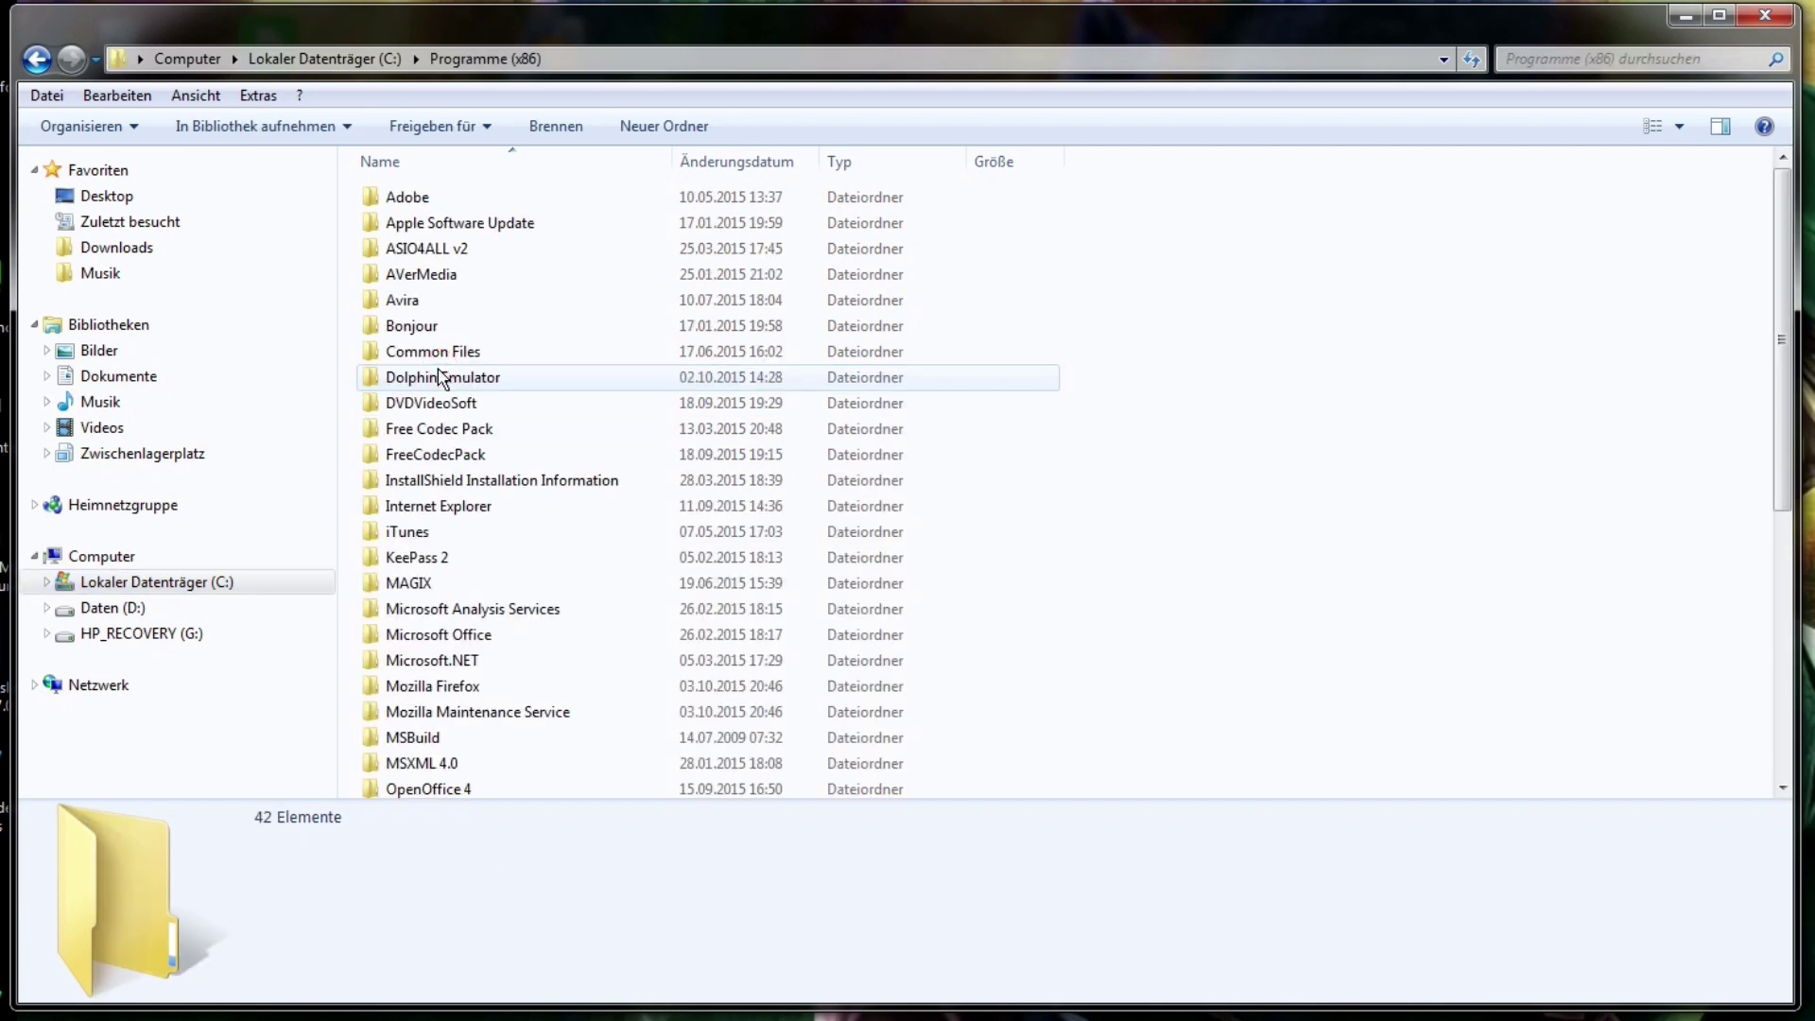
{"action": "double_click", "coordinate": [442, 354]}
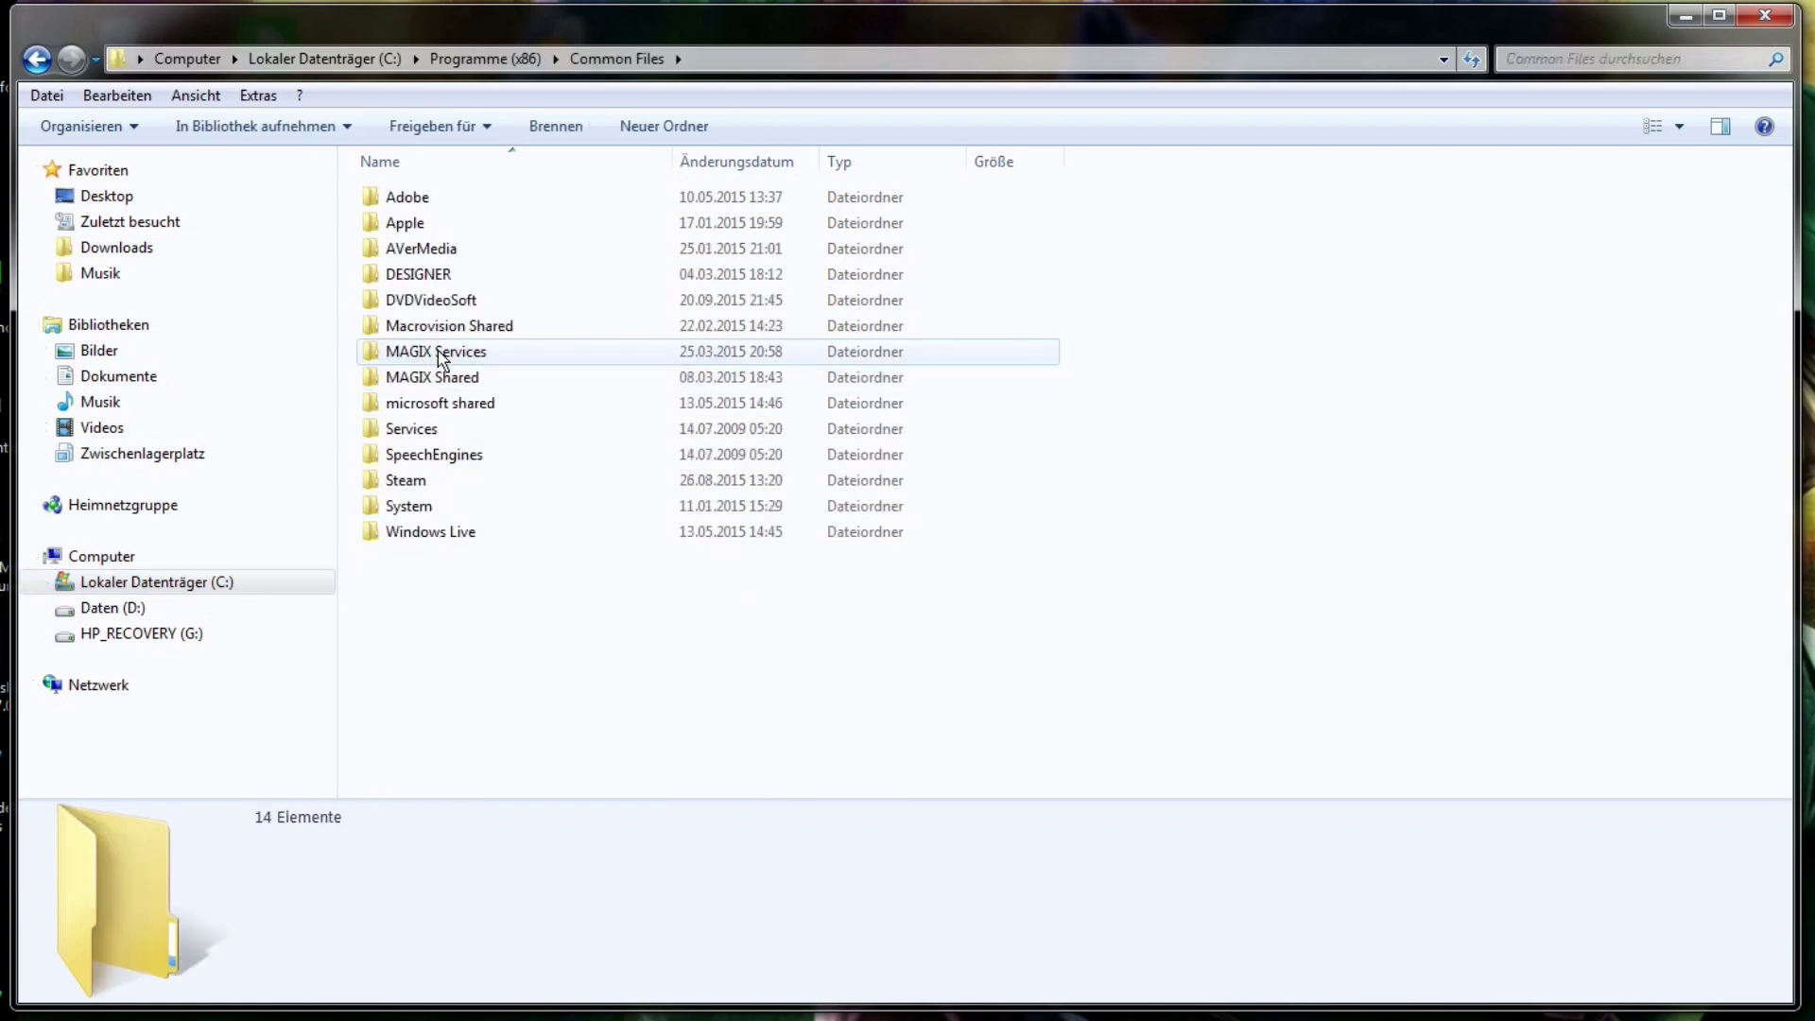
{"action": "double_click", "coordinate": [438, 351]}
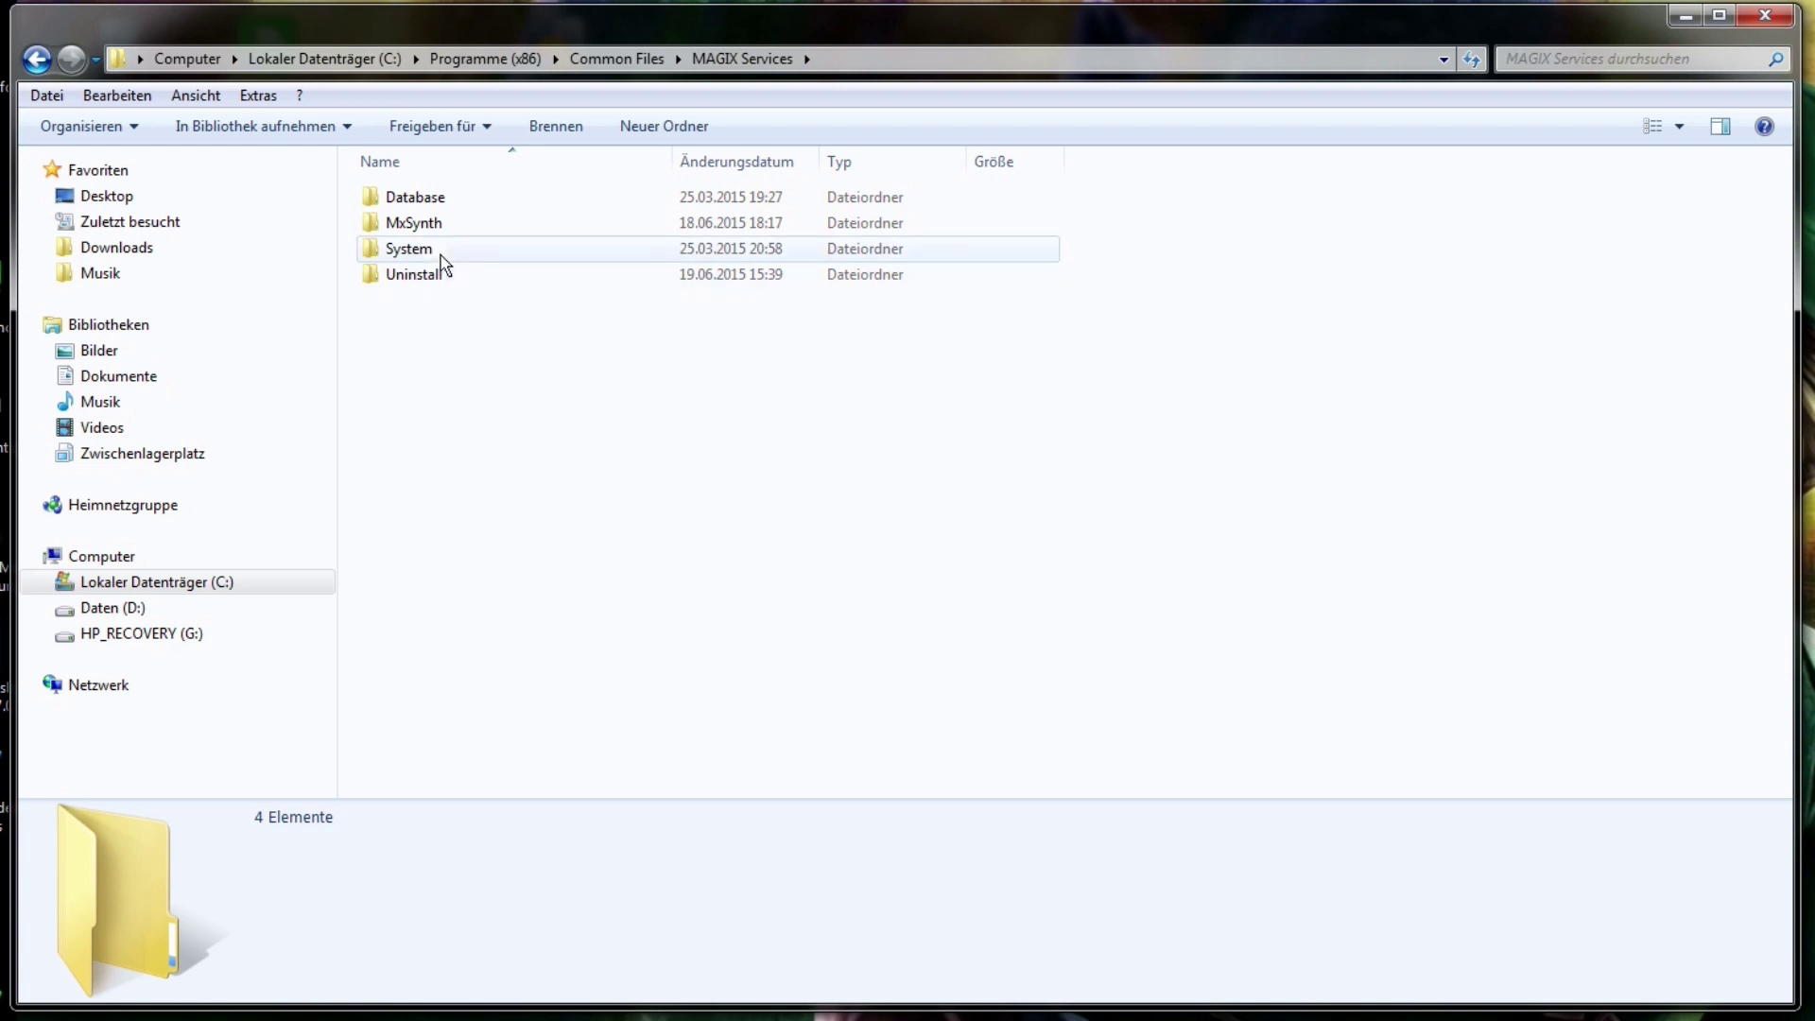
{"action": "double_click", "coordinate": [433, 226]}
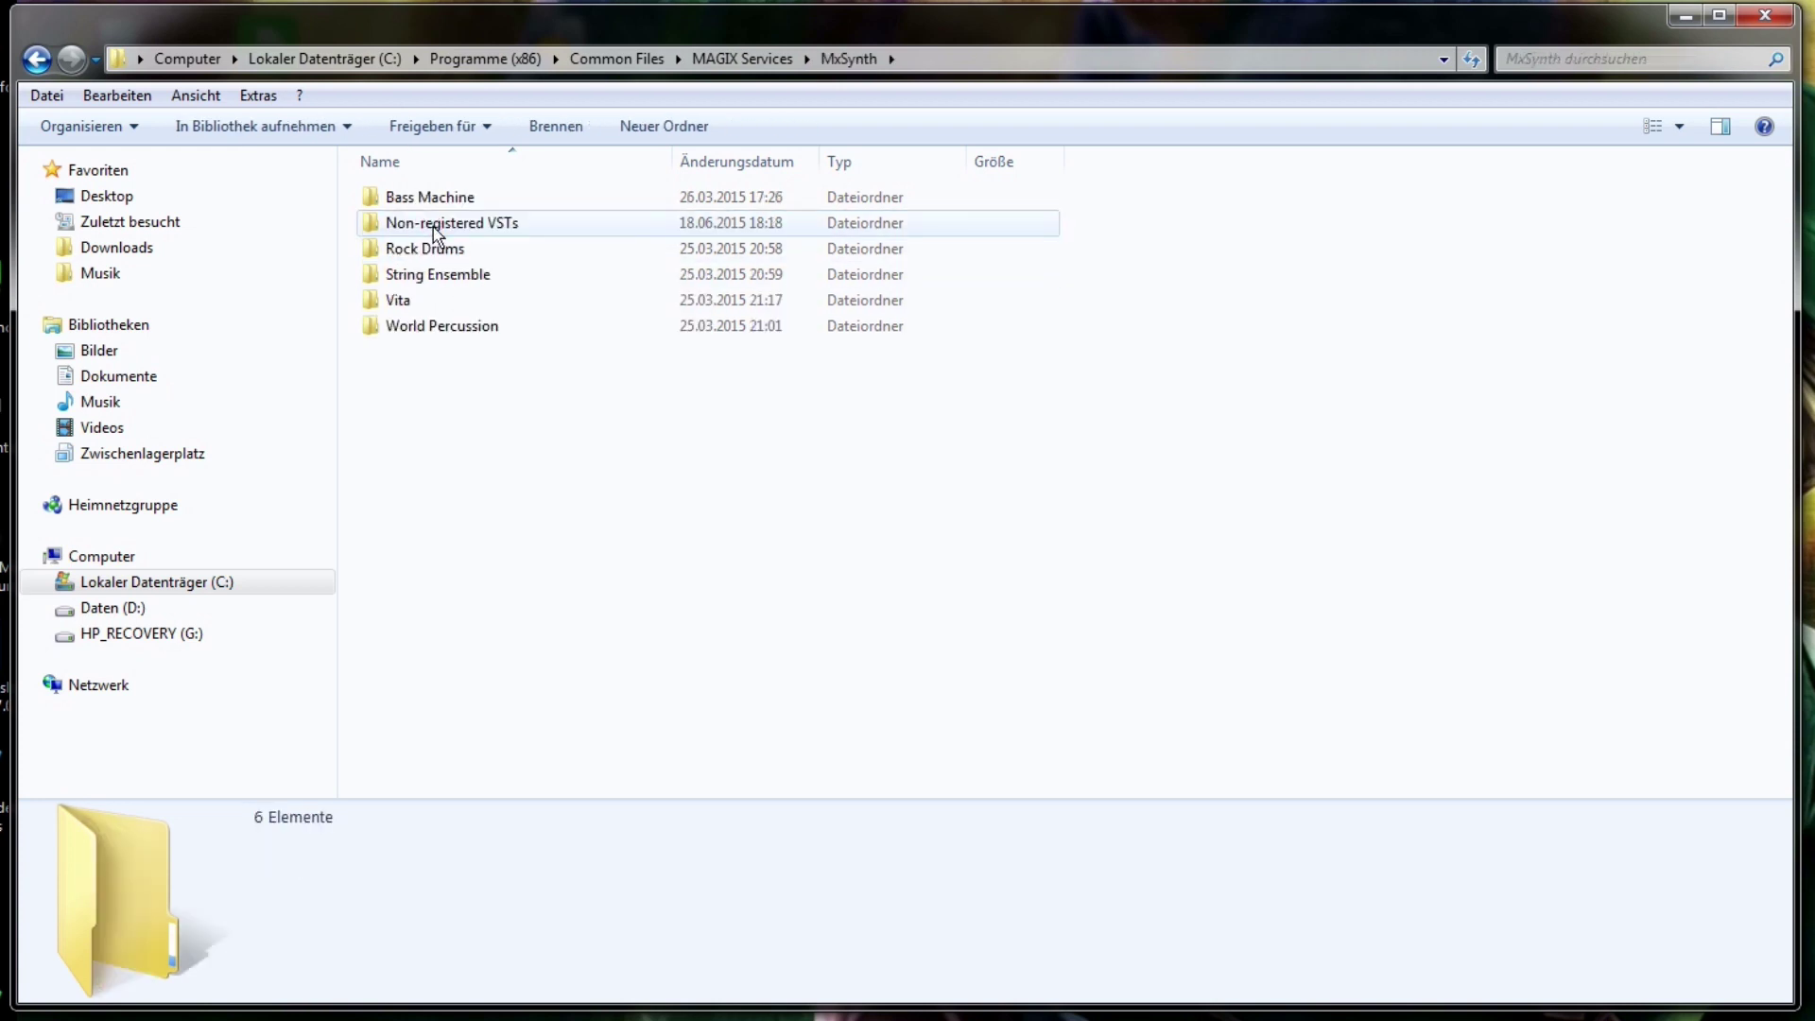
{"action": "double_click", "coordinate": [433, 301]}
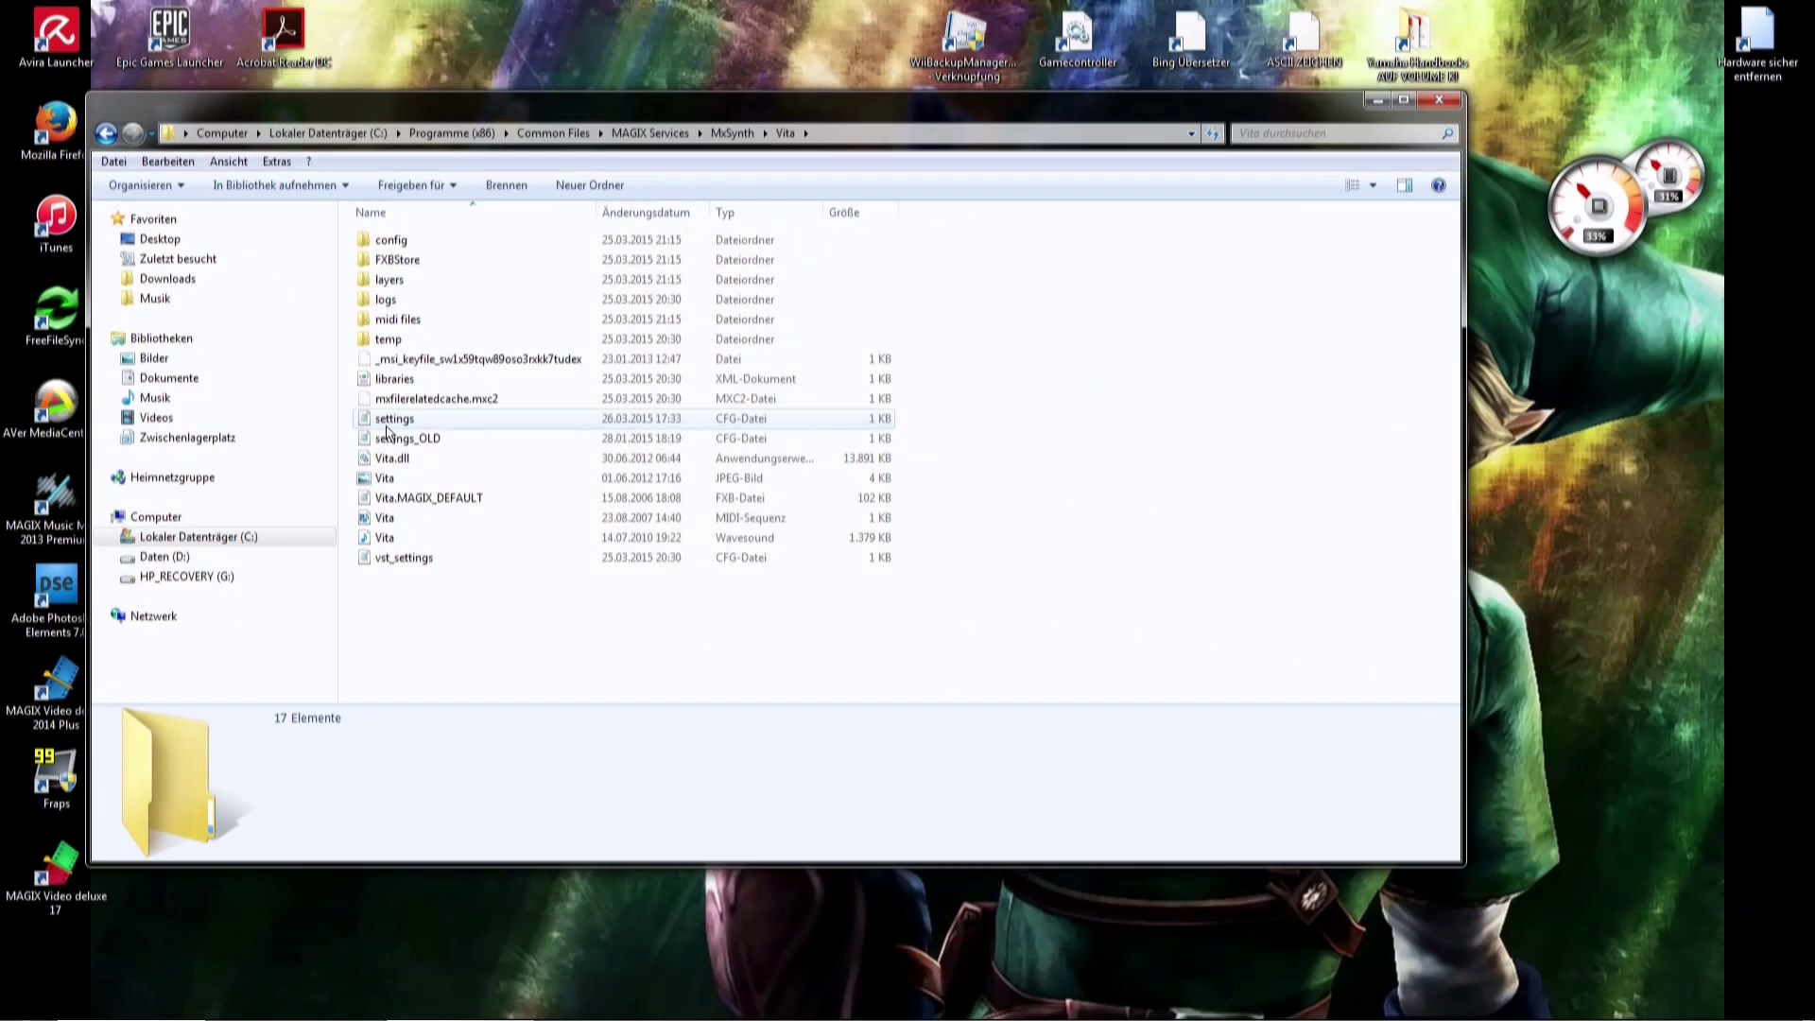
Step: Open settings_OLD and copy its user folder path E:\Bibliotheken\Music\MAGIX\Content und Soundpools\MxSynth\Vita
{"action": "double_click", "coordinate": [386, 425]}
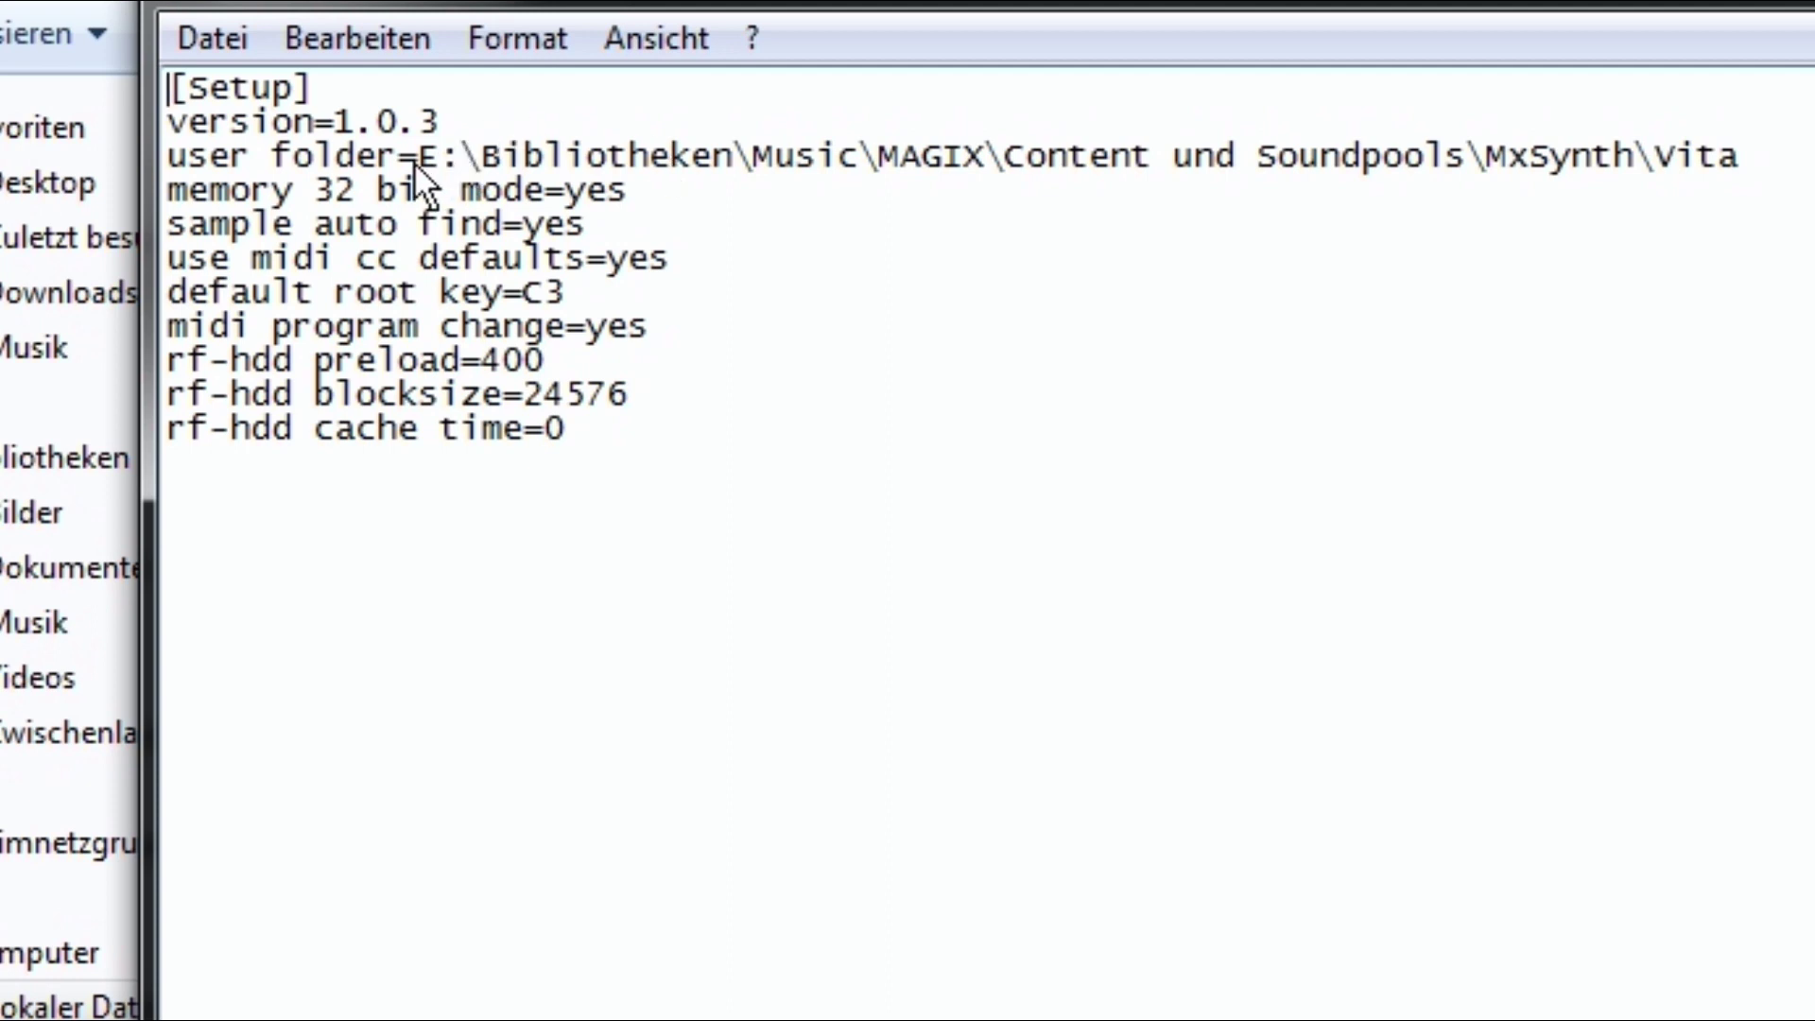
{"action": "left_click_drag", "start_coordinate": [418, 159], "coordinate": [1749, 159]}
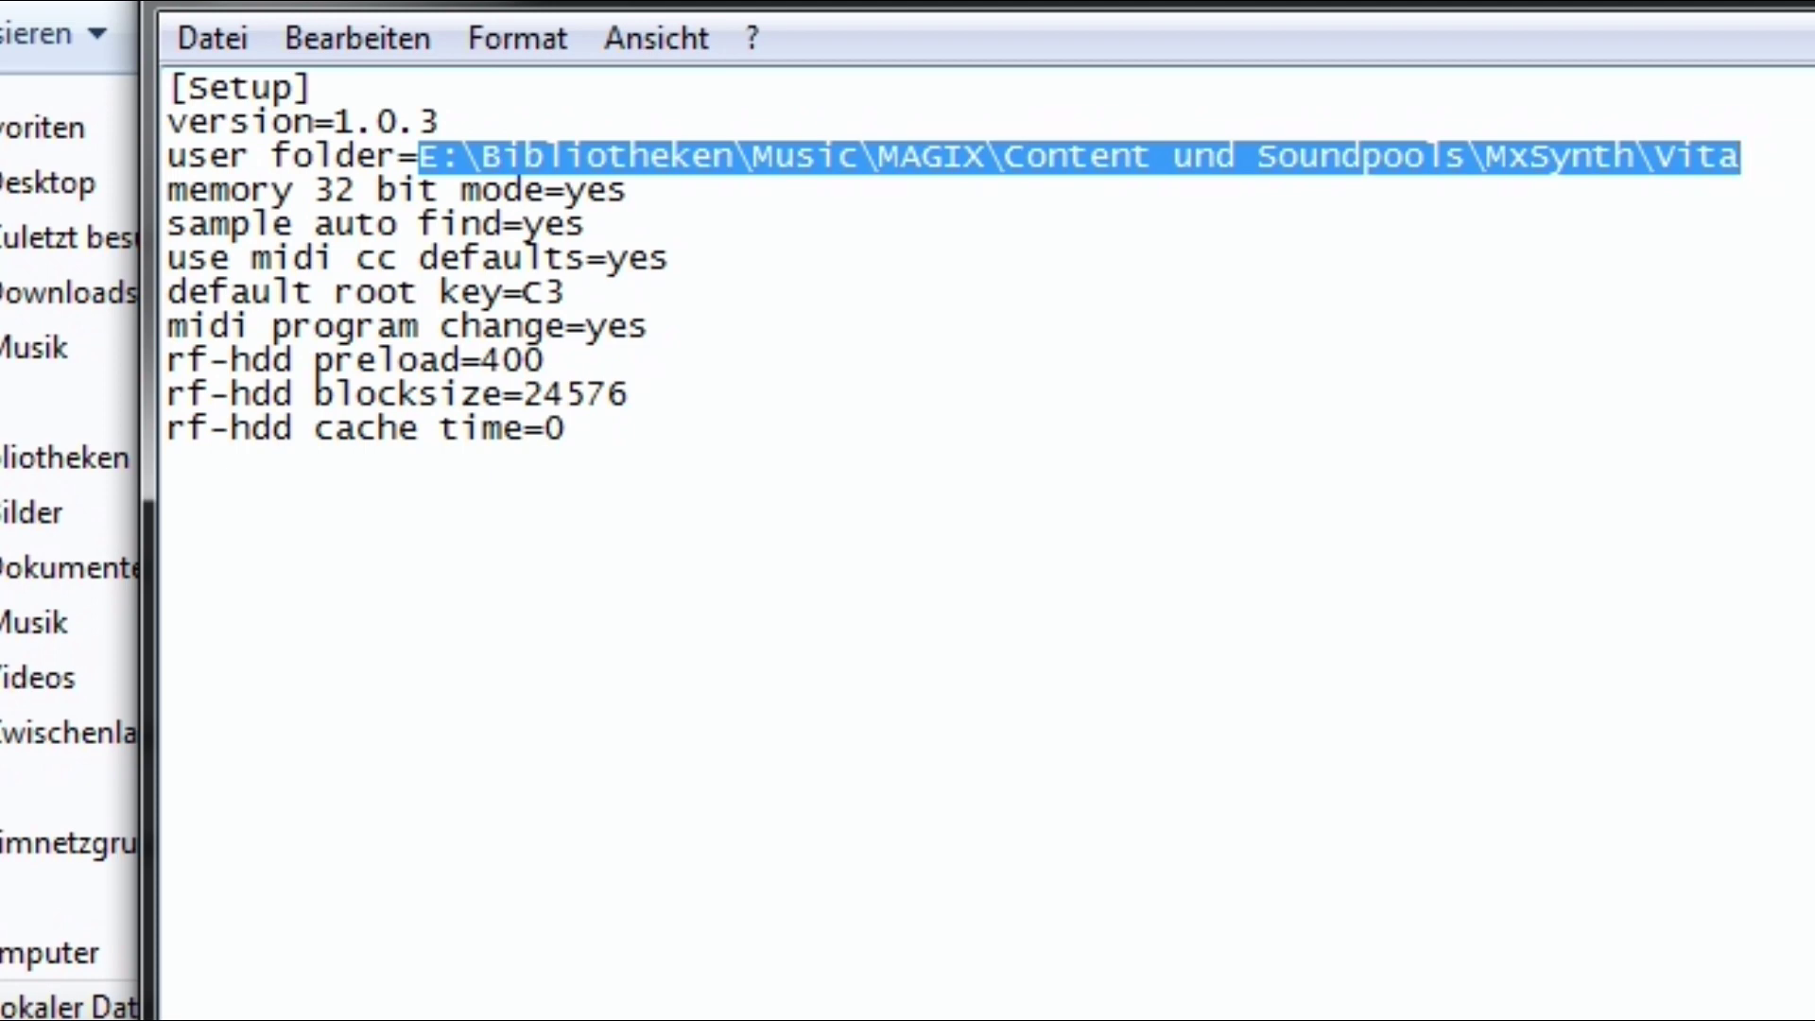
{"action": "right_click", "coordinate": [1347, 174]}
{"action": "left_click", "coordinate": [1546, 348]}
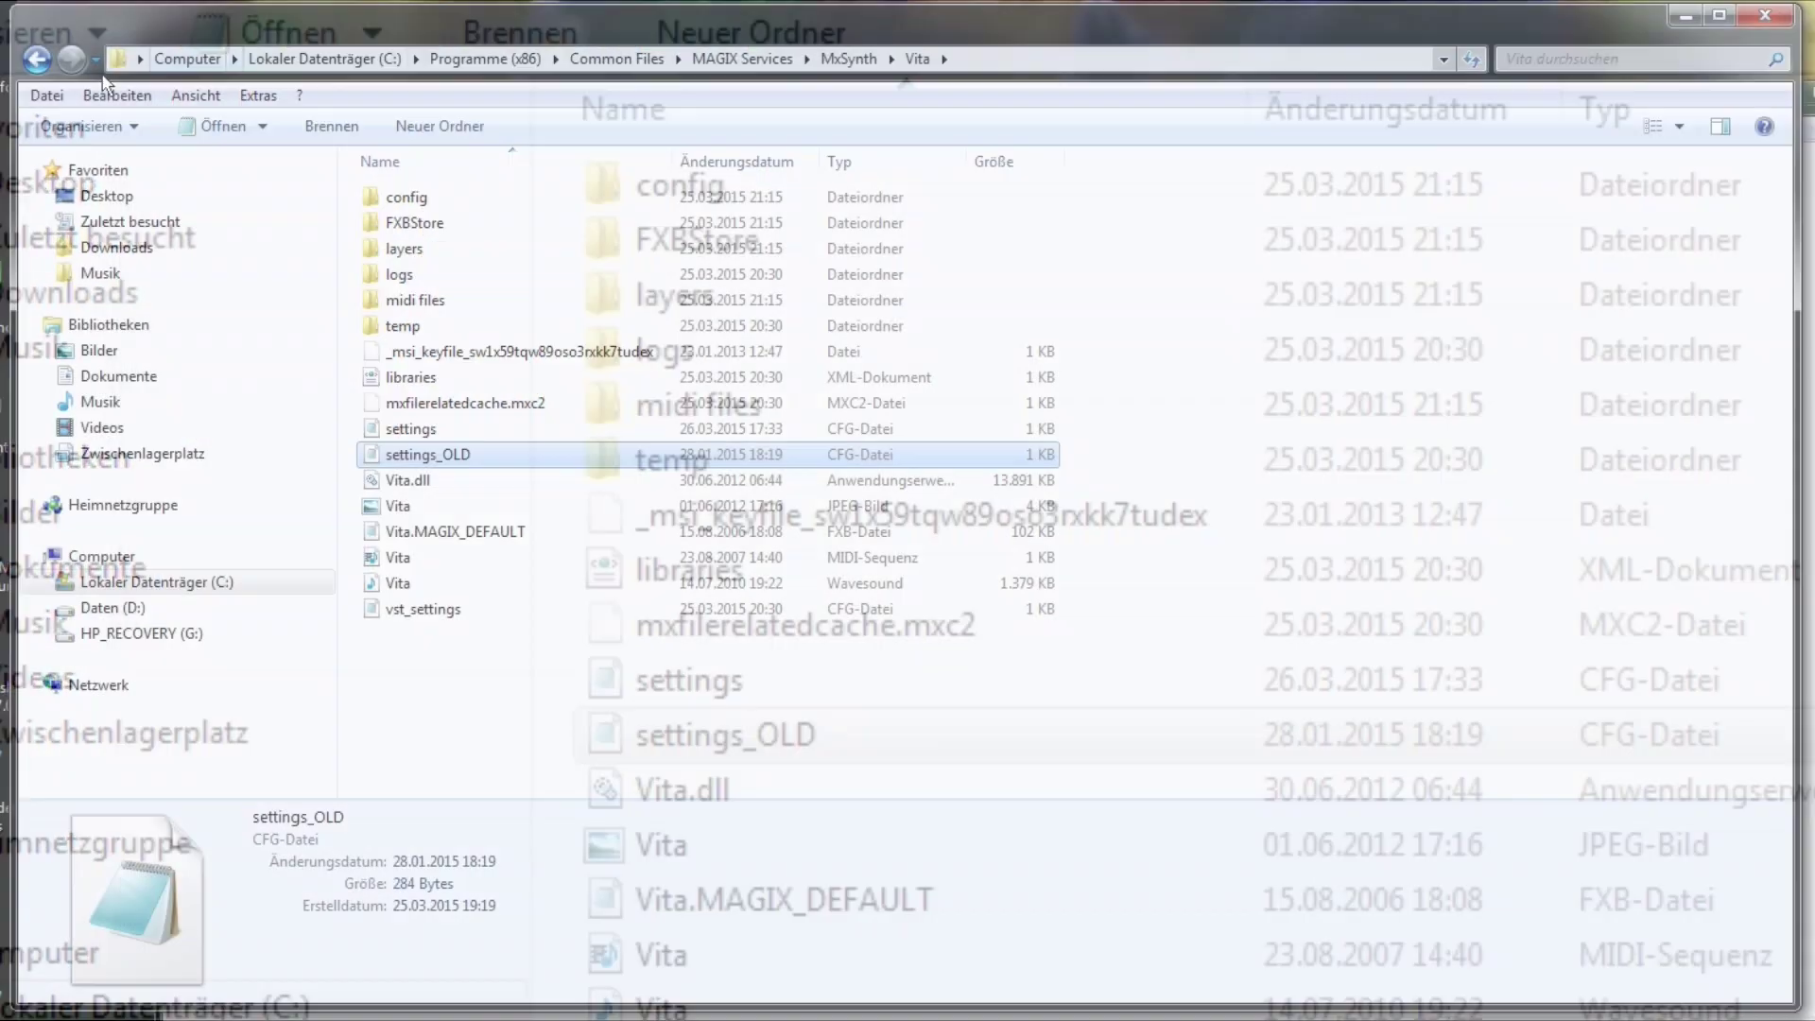
Step: Try to open the copied path E:\Bibliotheken\Music\MAGIX\Content und Soundpools\MxSynth\Vita as the explorer window's address
{"action": "left_click", "coordinate": [257, 59]}
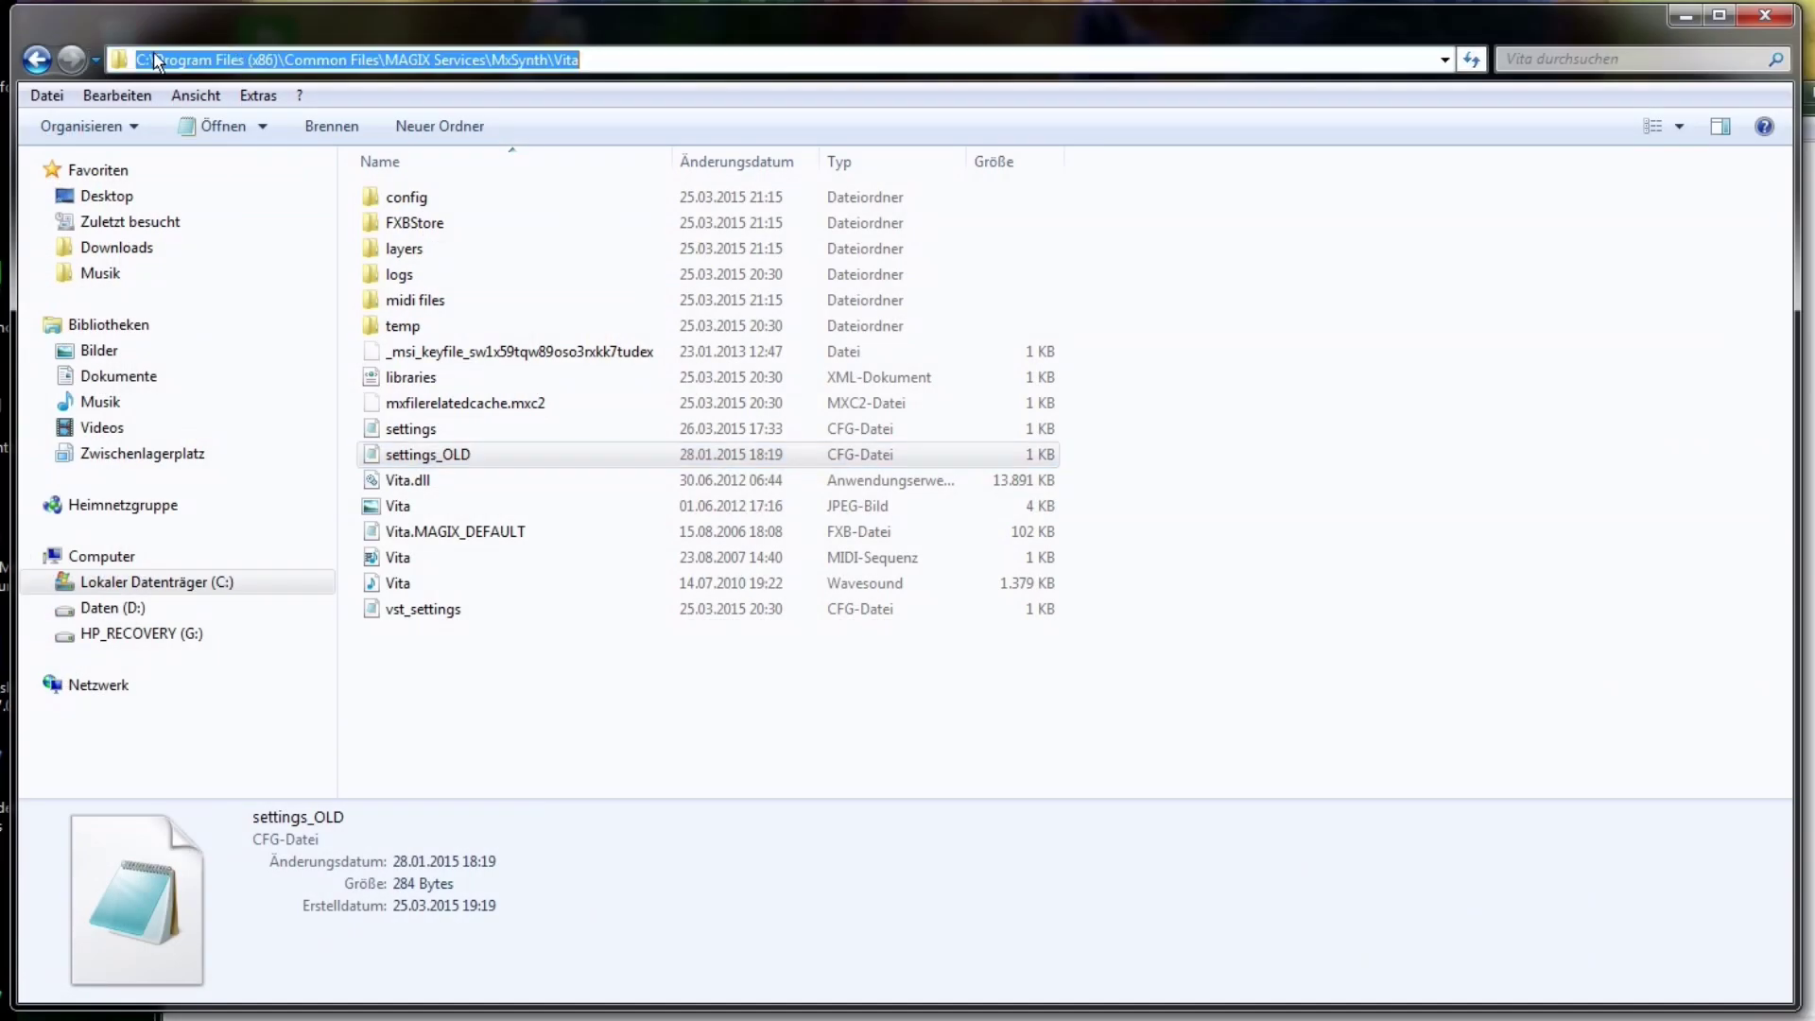
{"action": "right_click", "coordinate": [257, 60]}
{"action": "left_click", "coordinate": [345, 159]}
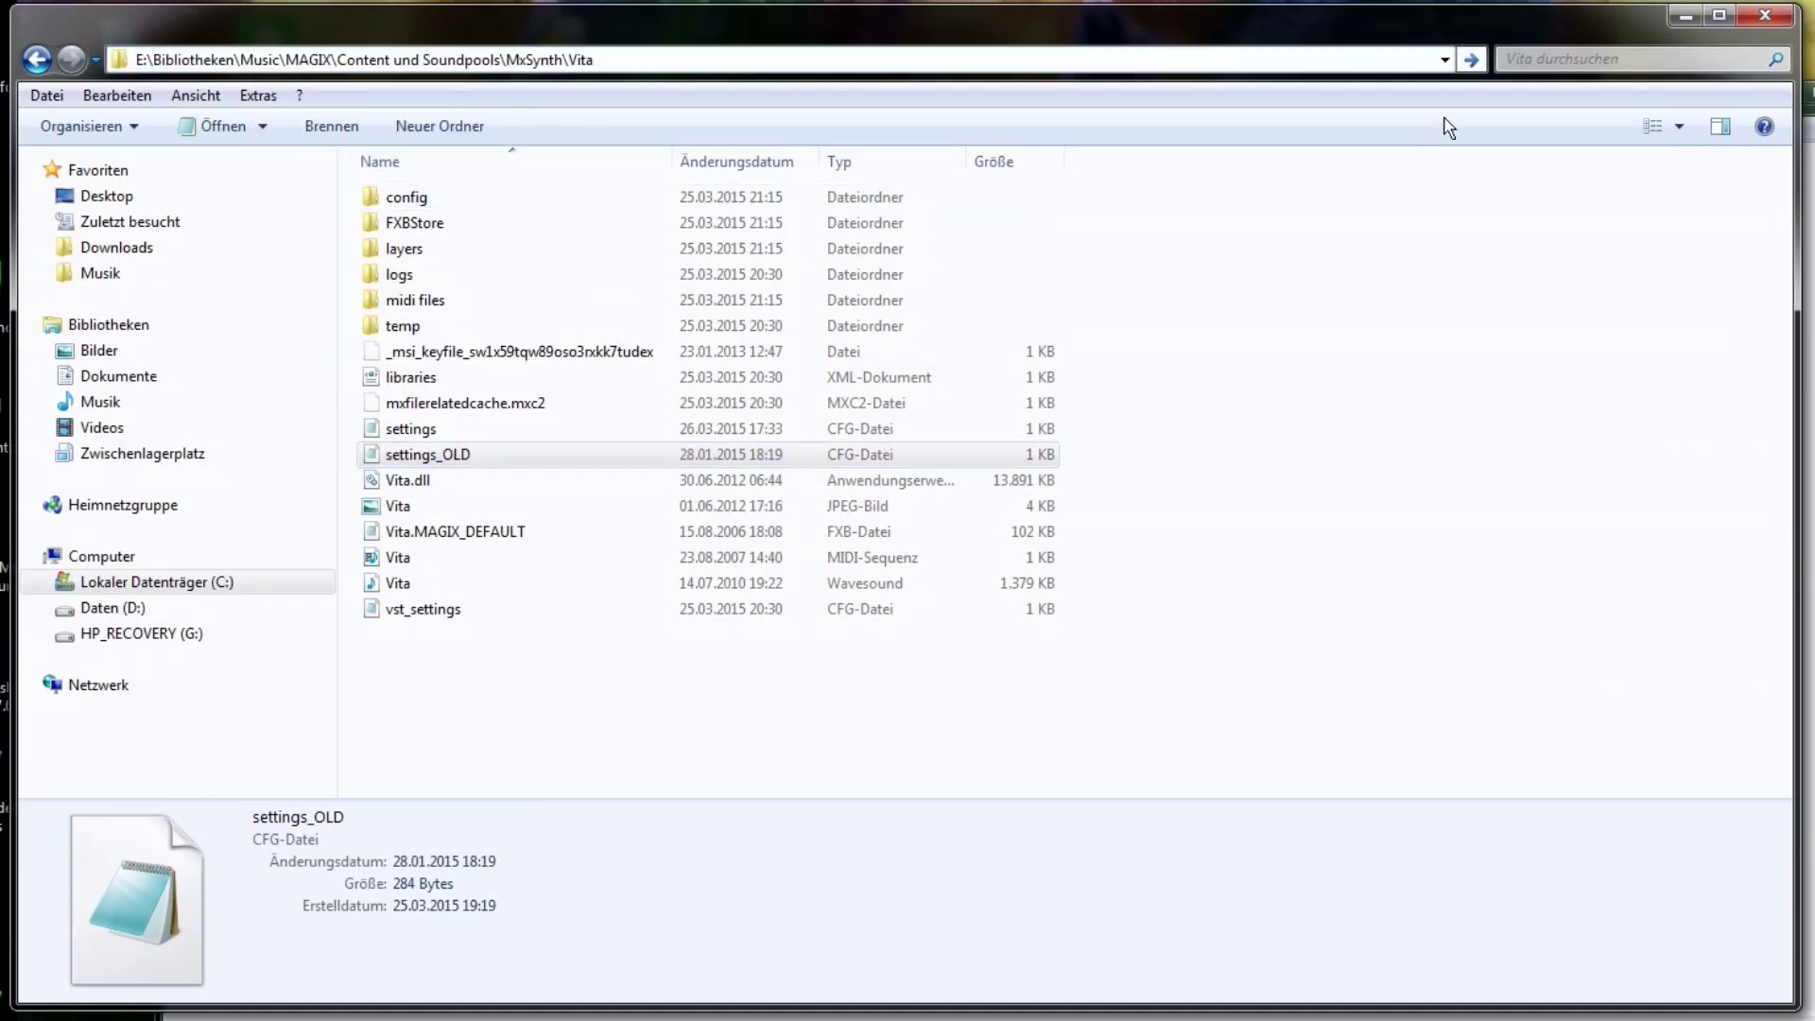
{"action": "left_click", "coordinate": [1471, 59]}
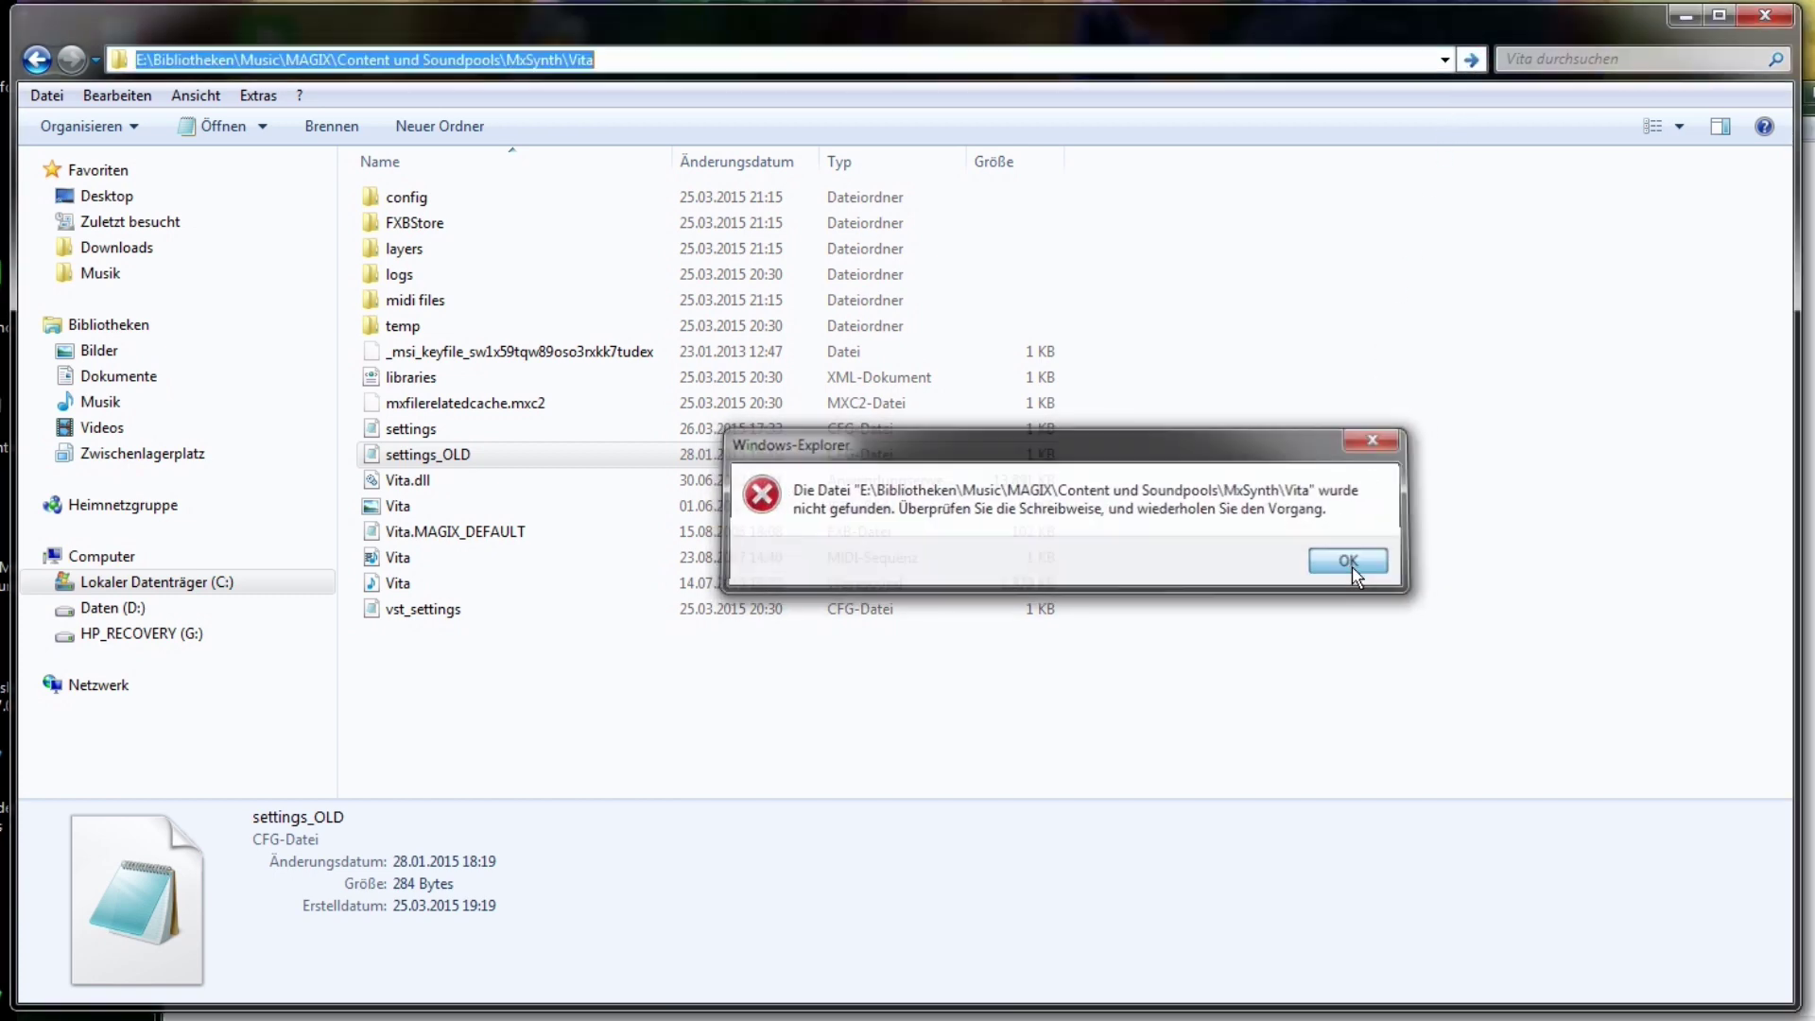
{"action": "left_click", "coordinate": [1352, 561]}
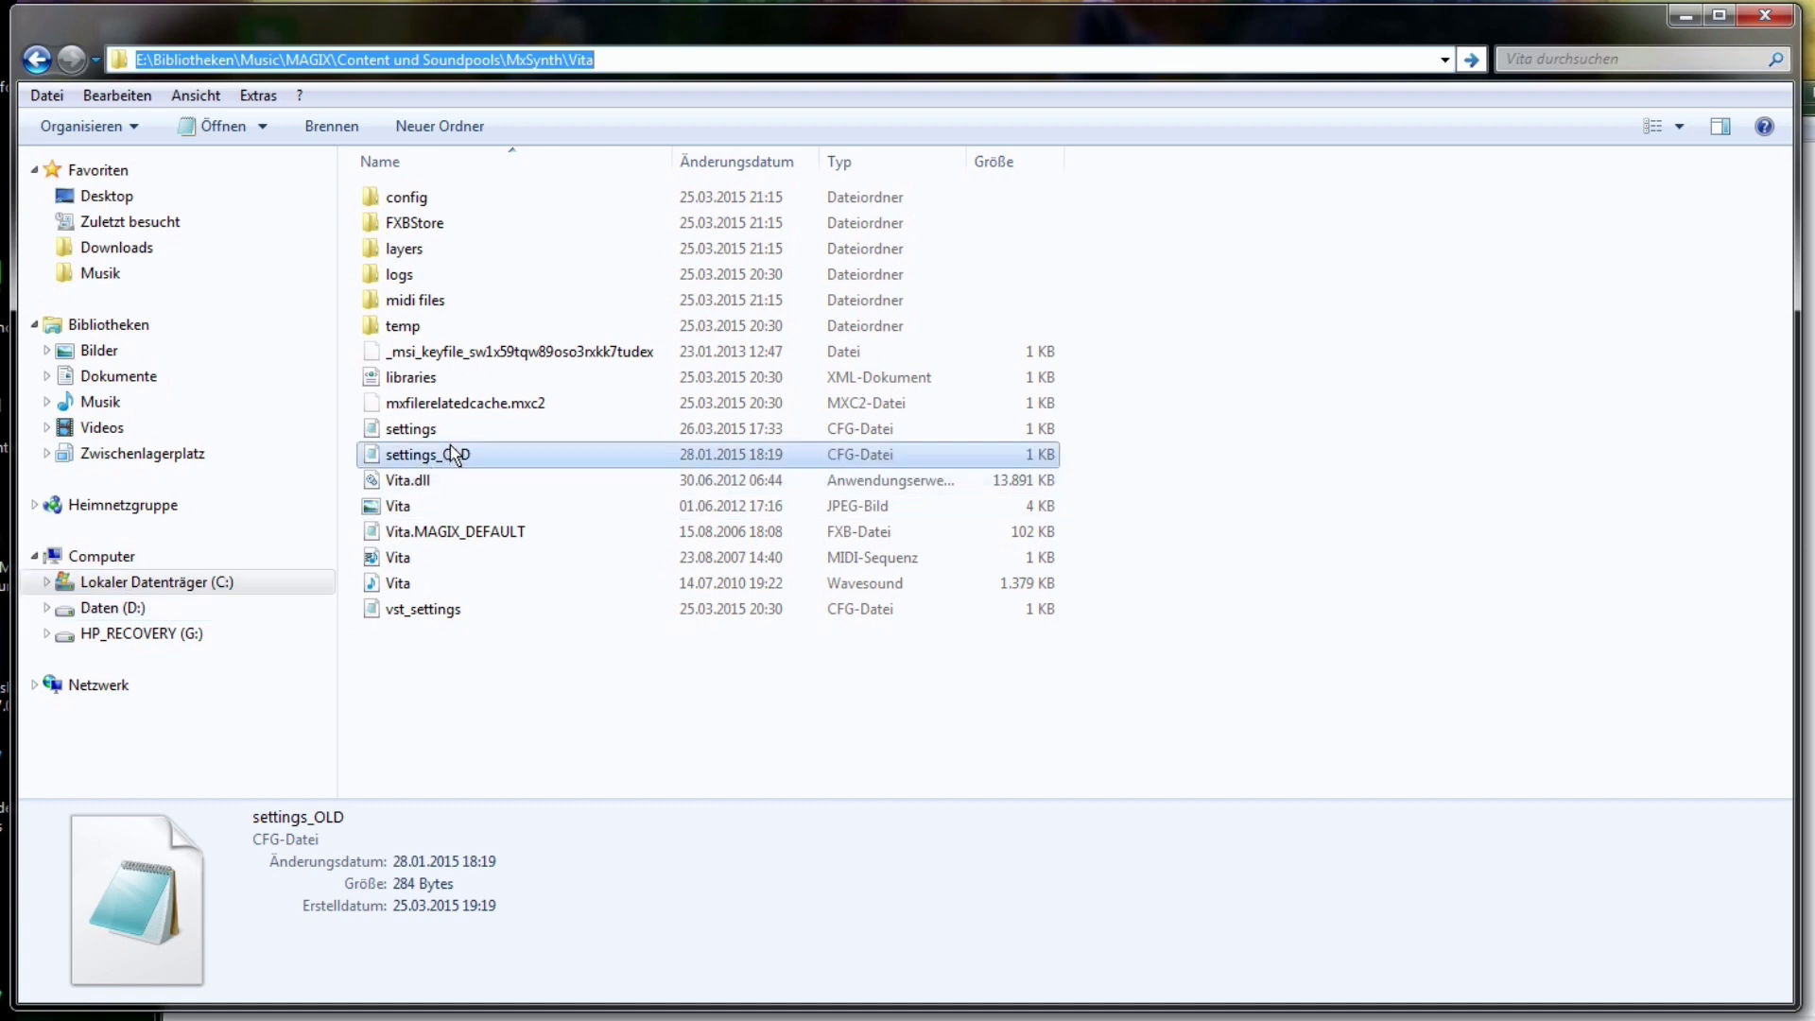
Step: Open drive Daten (D:) and enter its AppData folder
{"action": "left_click", "coordinate": [131, 609]}
{"action": "left_click", "coordinate": [477, 300]}
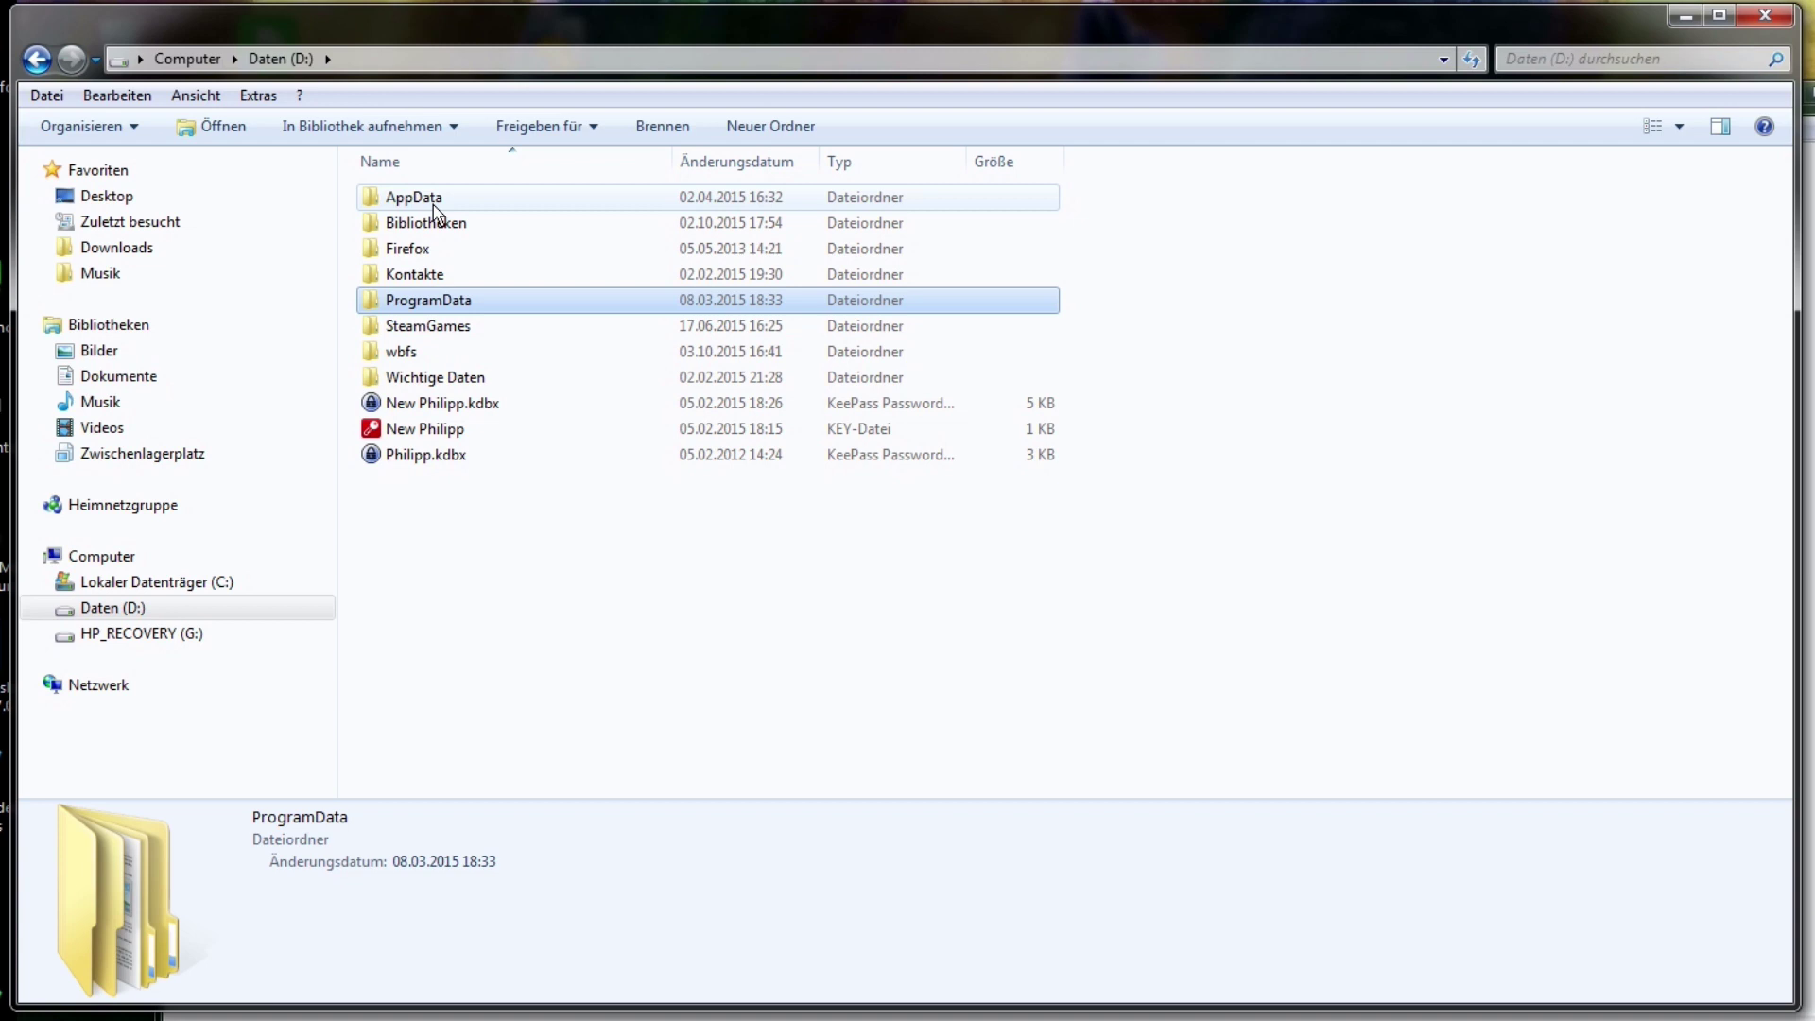
{"action": "double_click", "coordinate": [433, 206]}
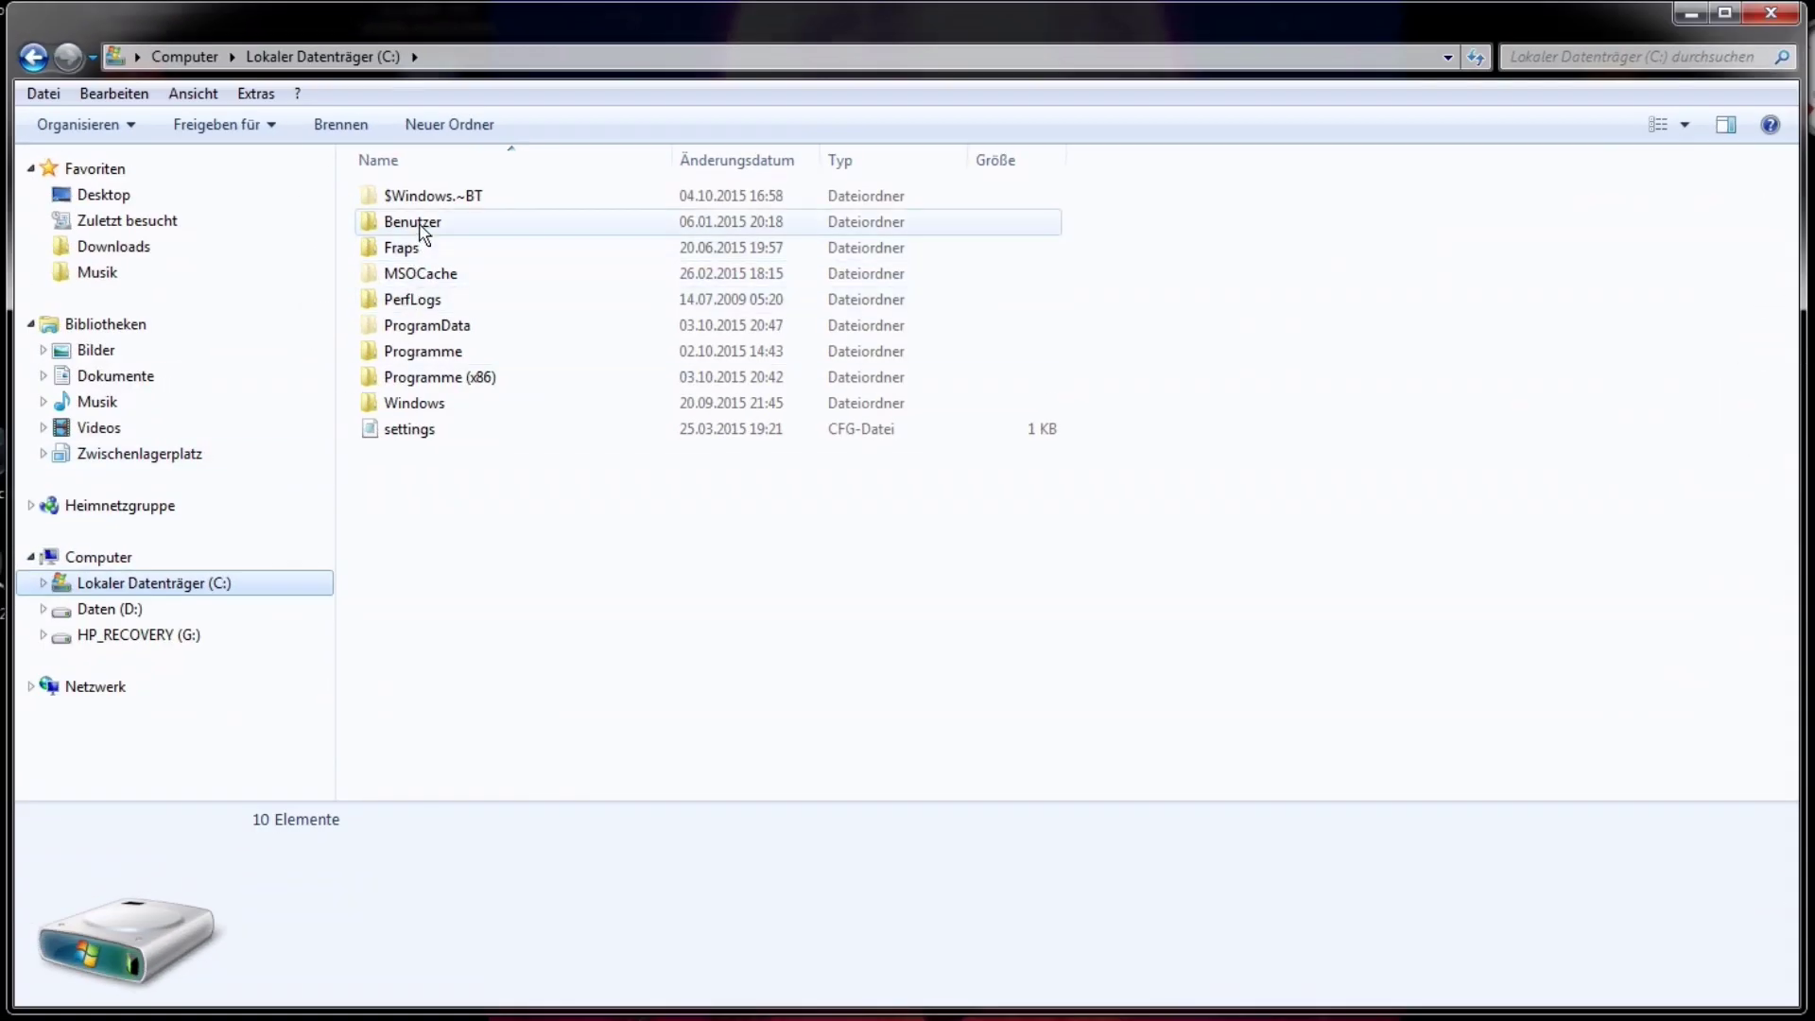
Step: Browse drive C: from Benutzer through the user's profile folder, AppData, Roaming and MAGIX to the Music Maker 2013 Premium folder
{"action": "double_click", "coordinate": [421, 226]}
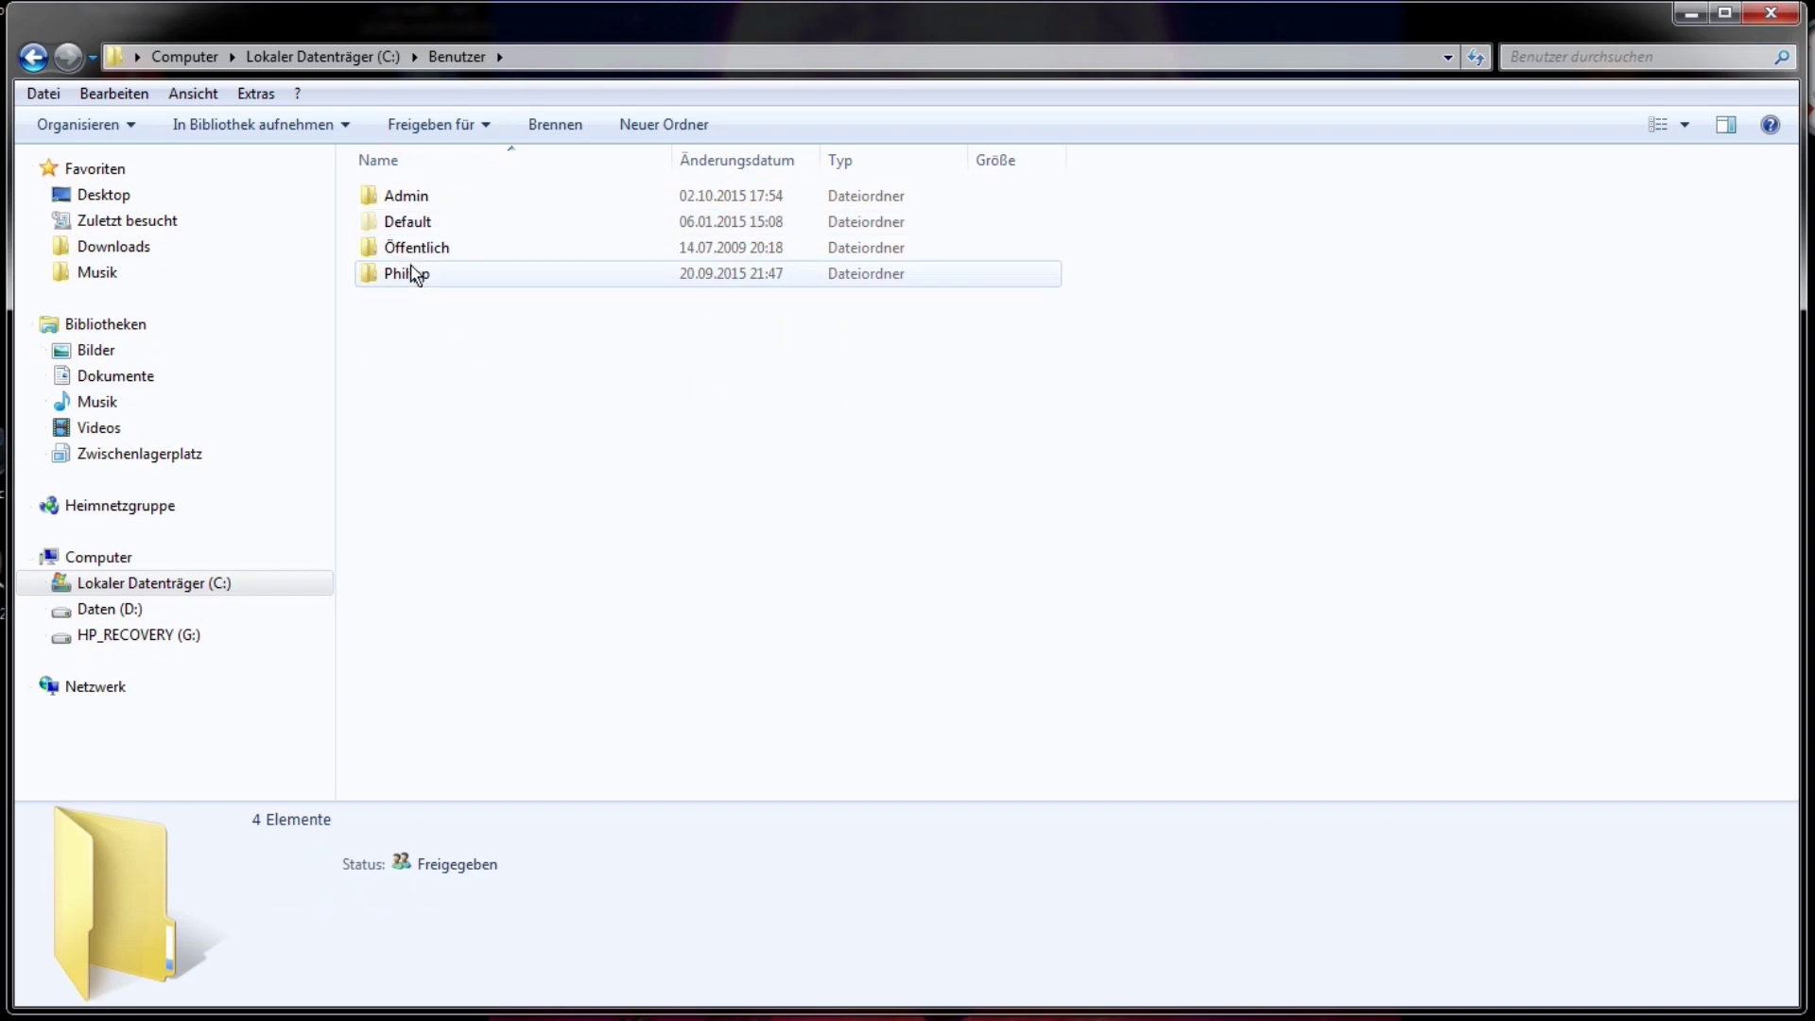
{"action": "double_click", "coordinate": [416, 273]}
{"action": "double_click", "coordinate": [417, 249]}
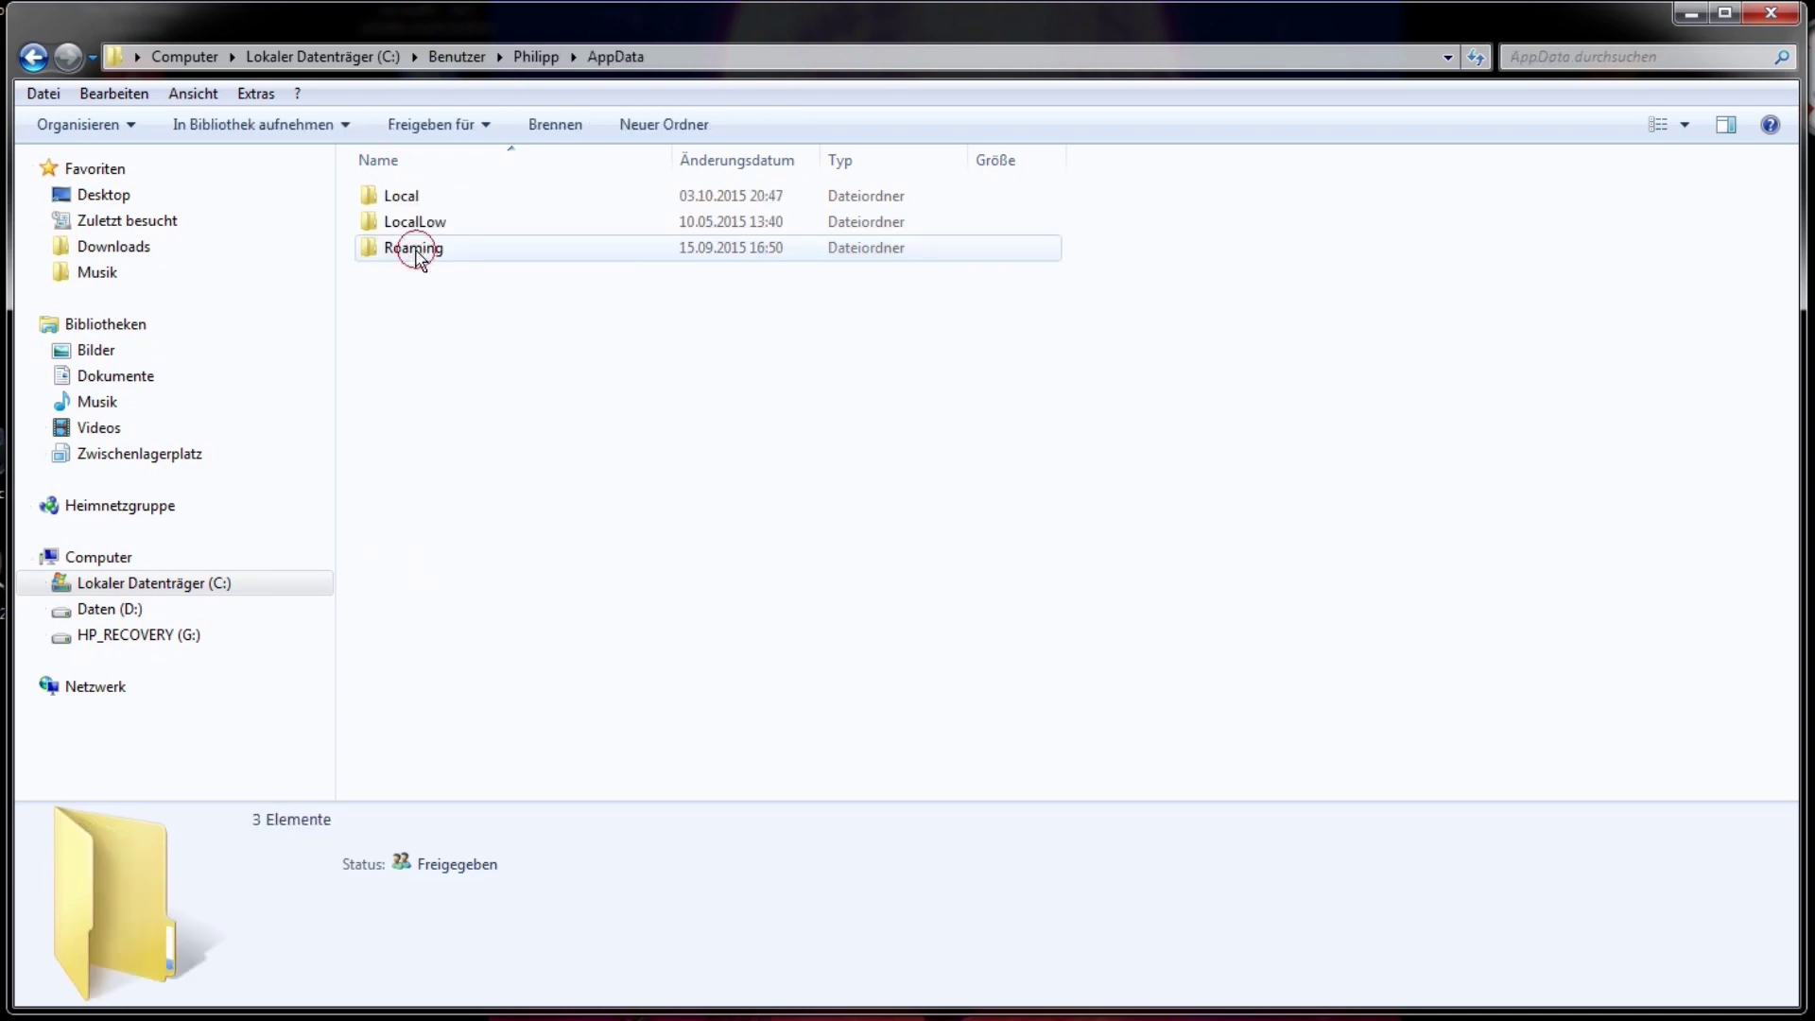
{"action": "double_click", "coordinate": [417, 251]}
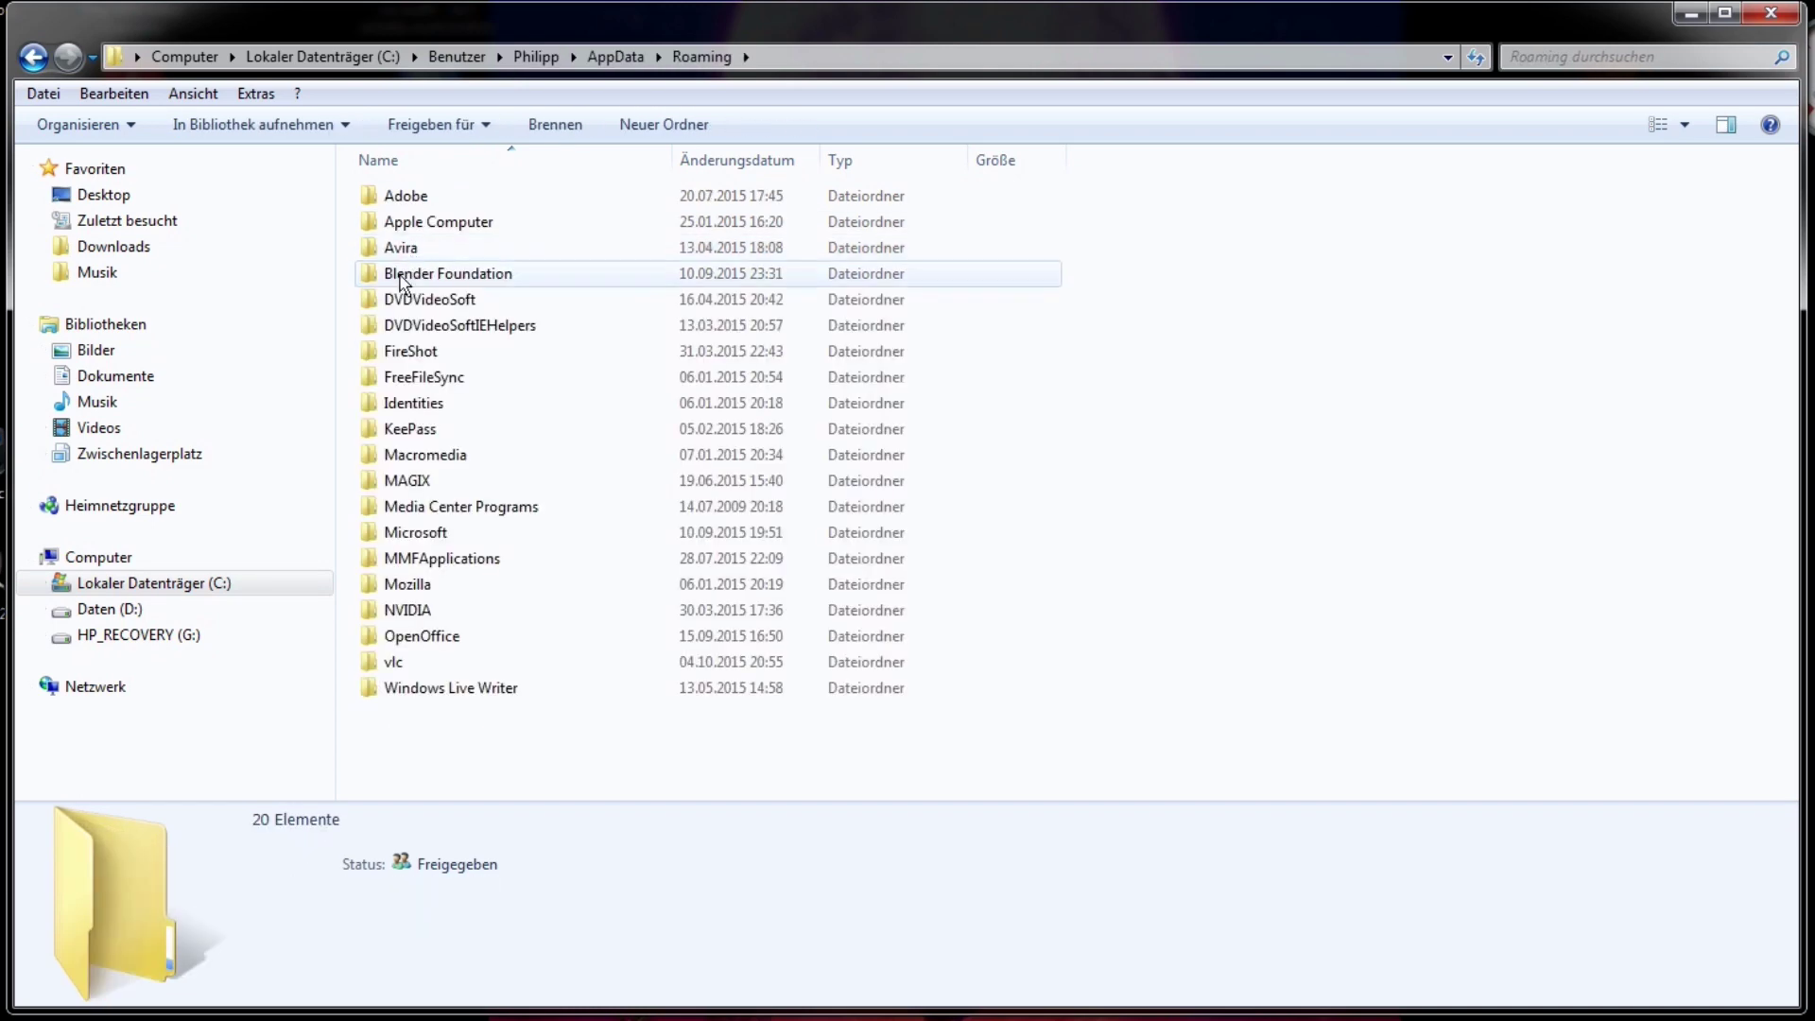
{"action": "double_click", "coordinate": [402, 470]}
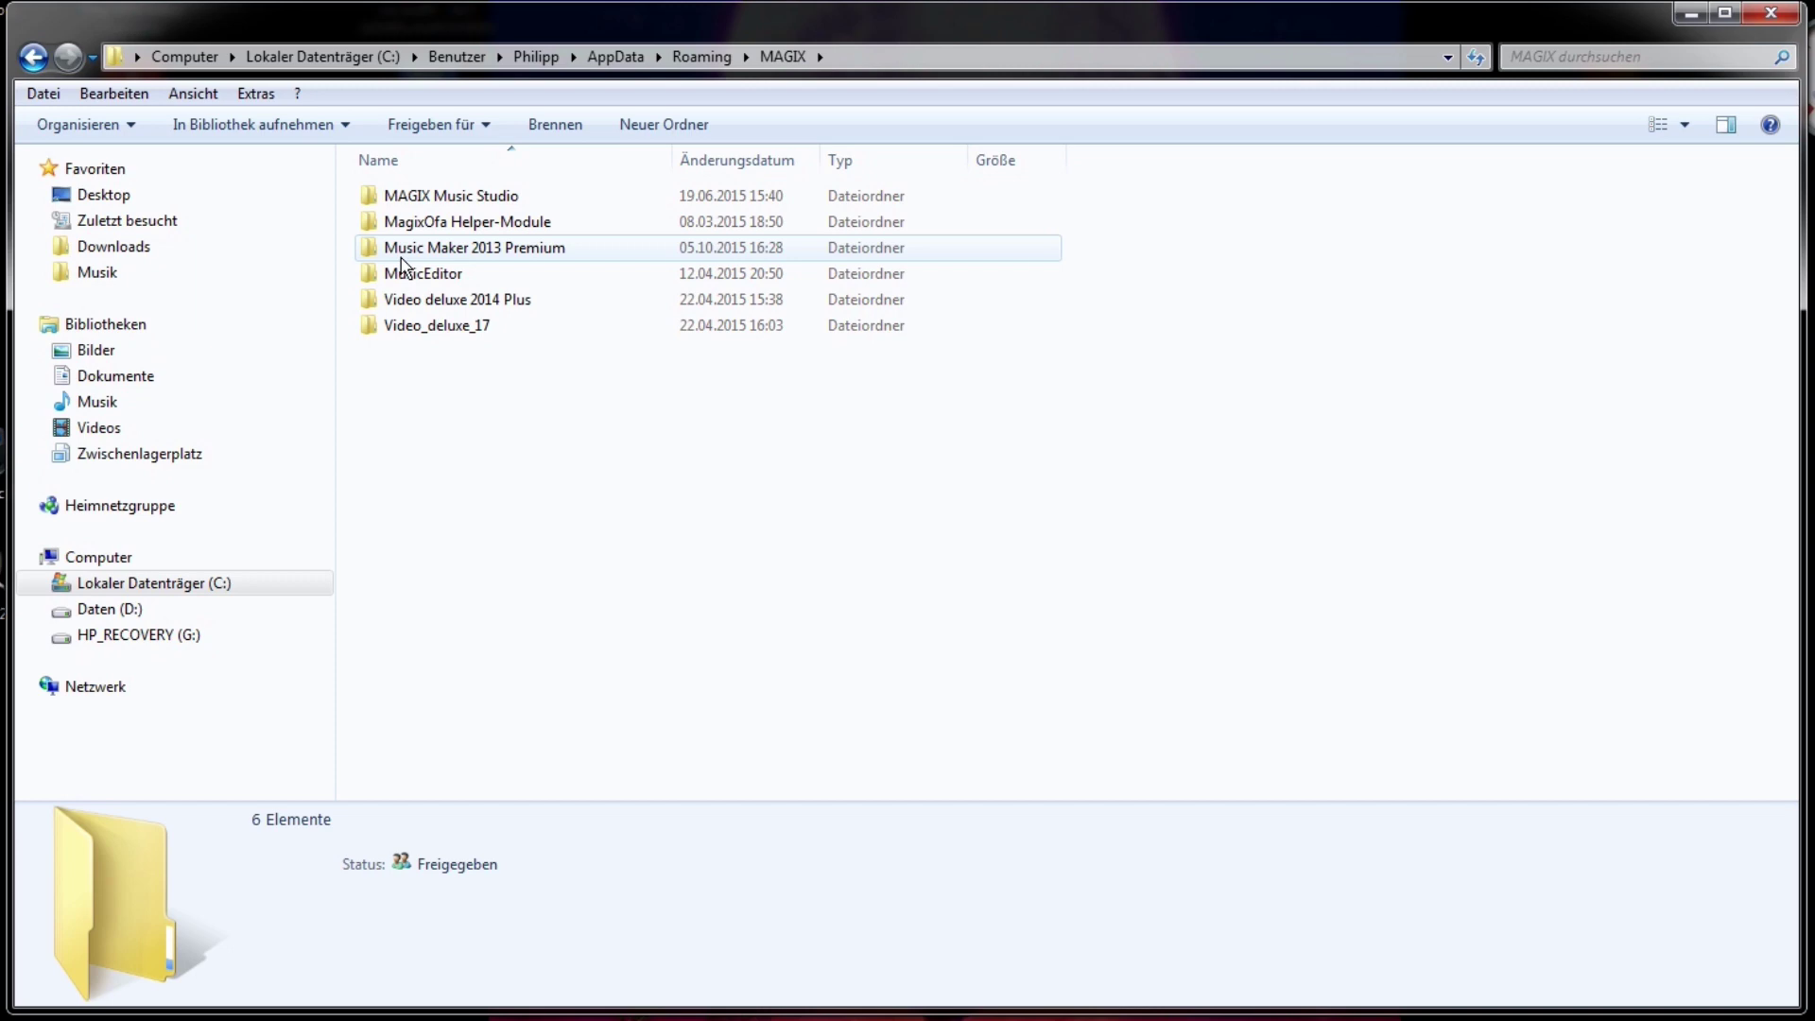
{"action": "double_click", "coordinate": [401, 253]}
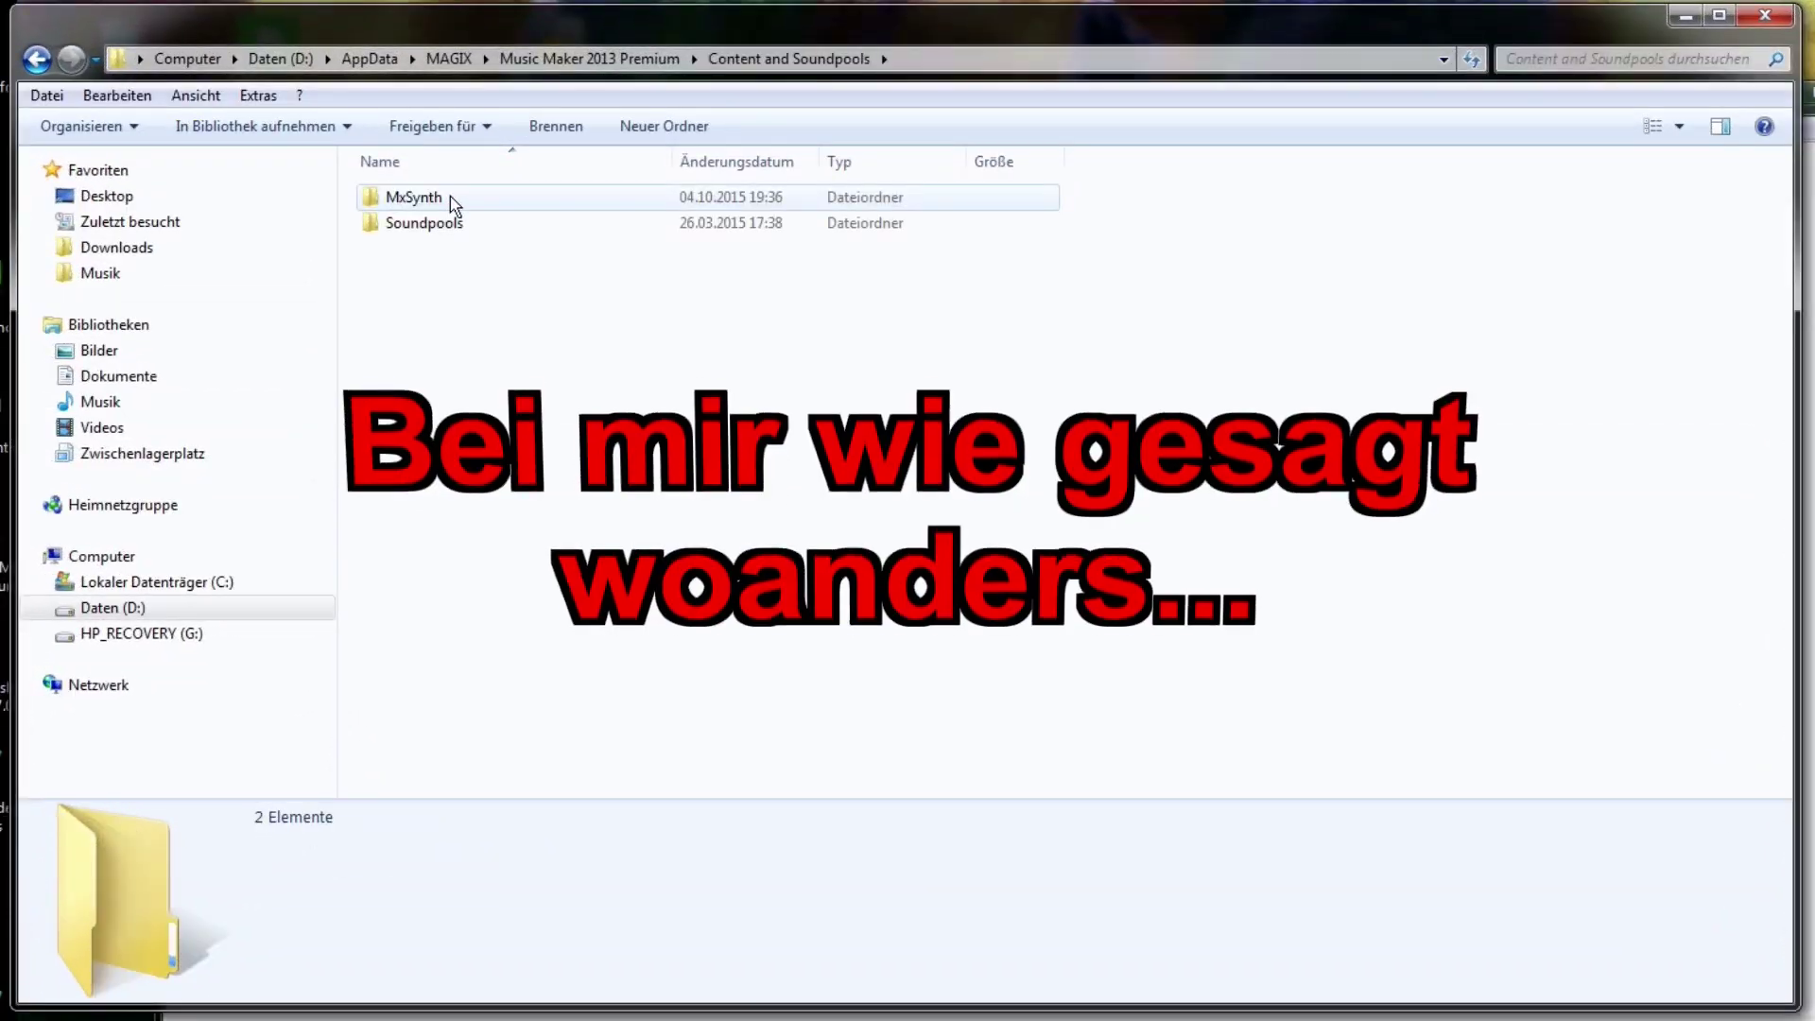
Step: Look through the Soundpools folder on drive D: and its Basics_19 subfolder, and return to Content and Soundpools
{"action": "double_click", "coordinate": [453, 223]}
{"action": "left_click", "coordinate": [483, 285], "text": "shift"}
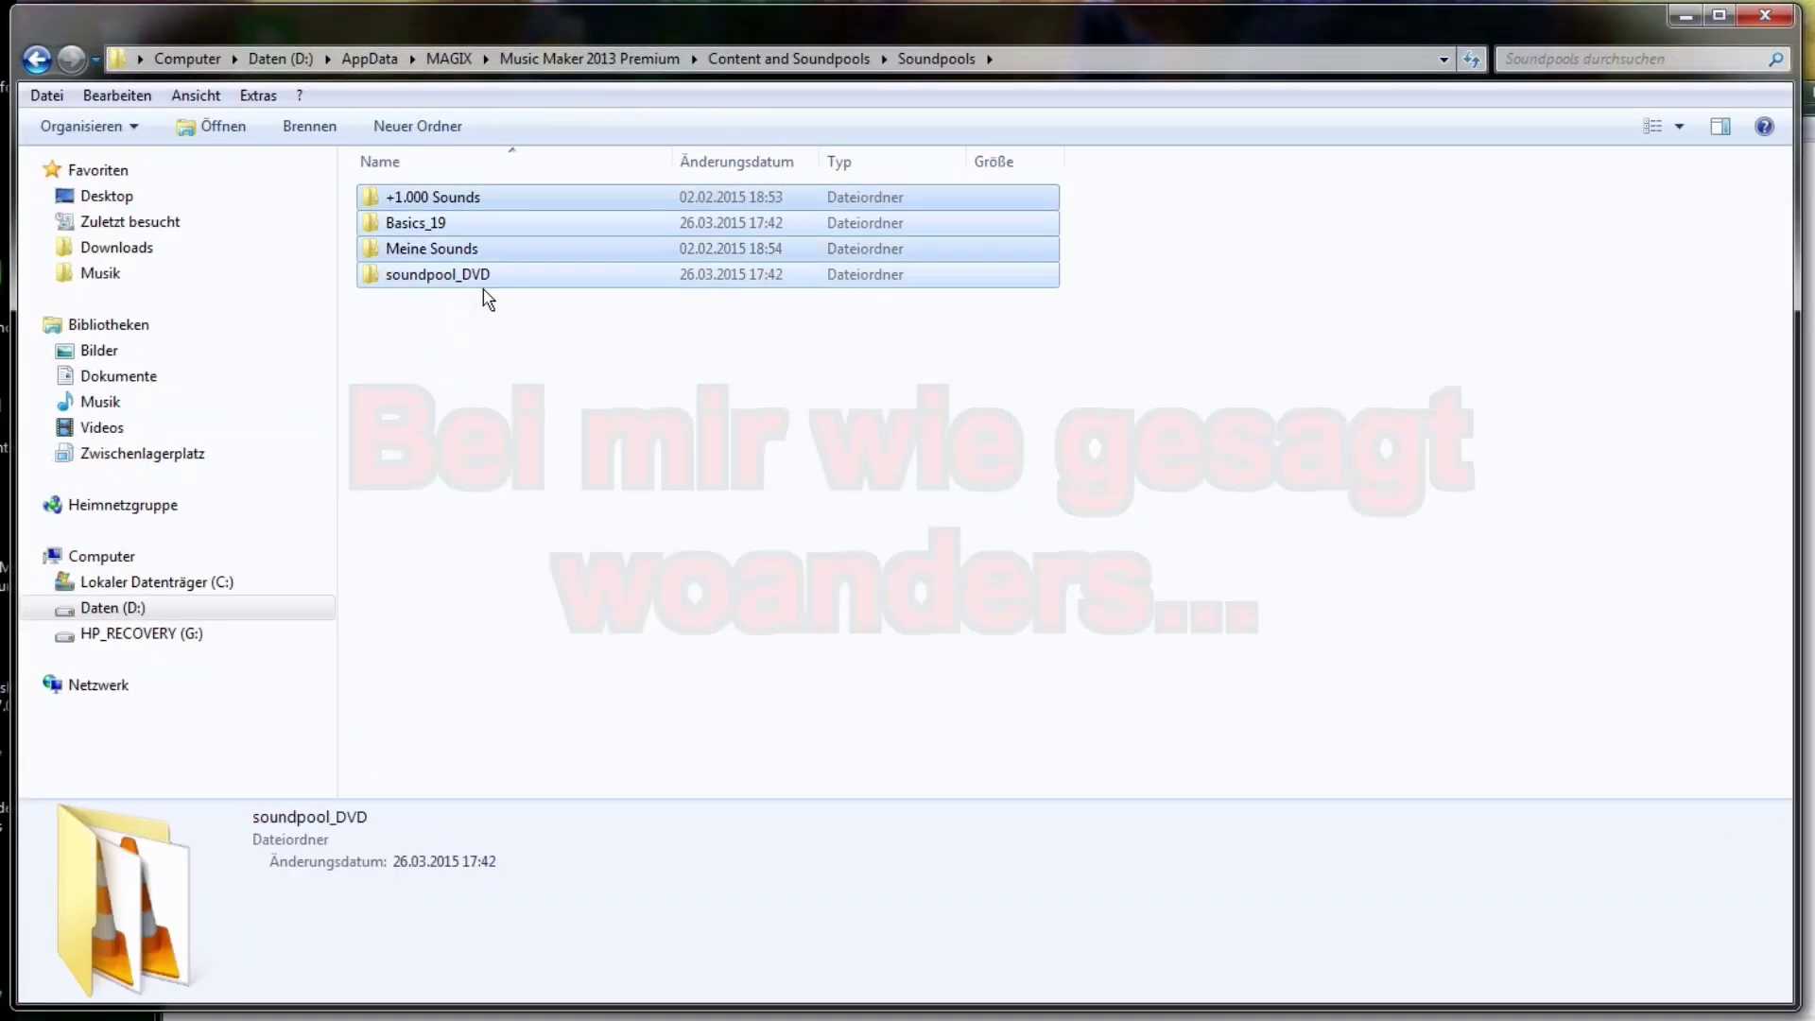
{"action": "left_click", "coordinate": [511, 371]}
{"action": "double_click", "coordinate": [638, 222]}
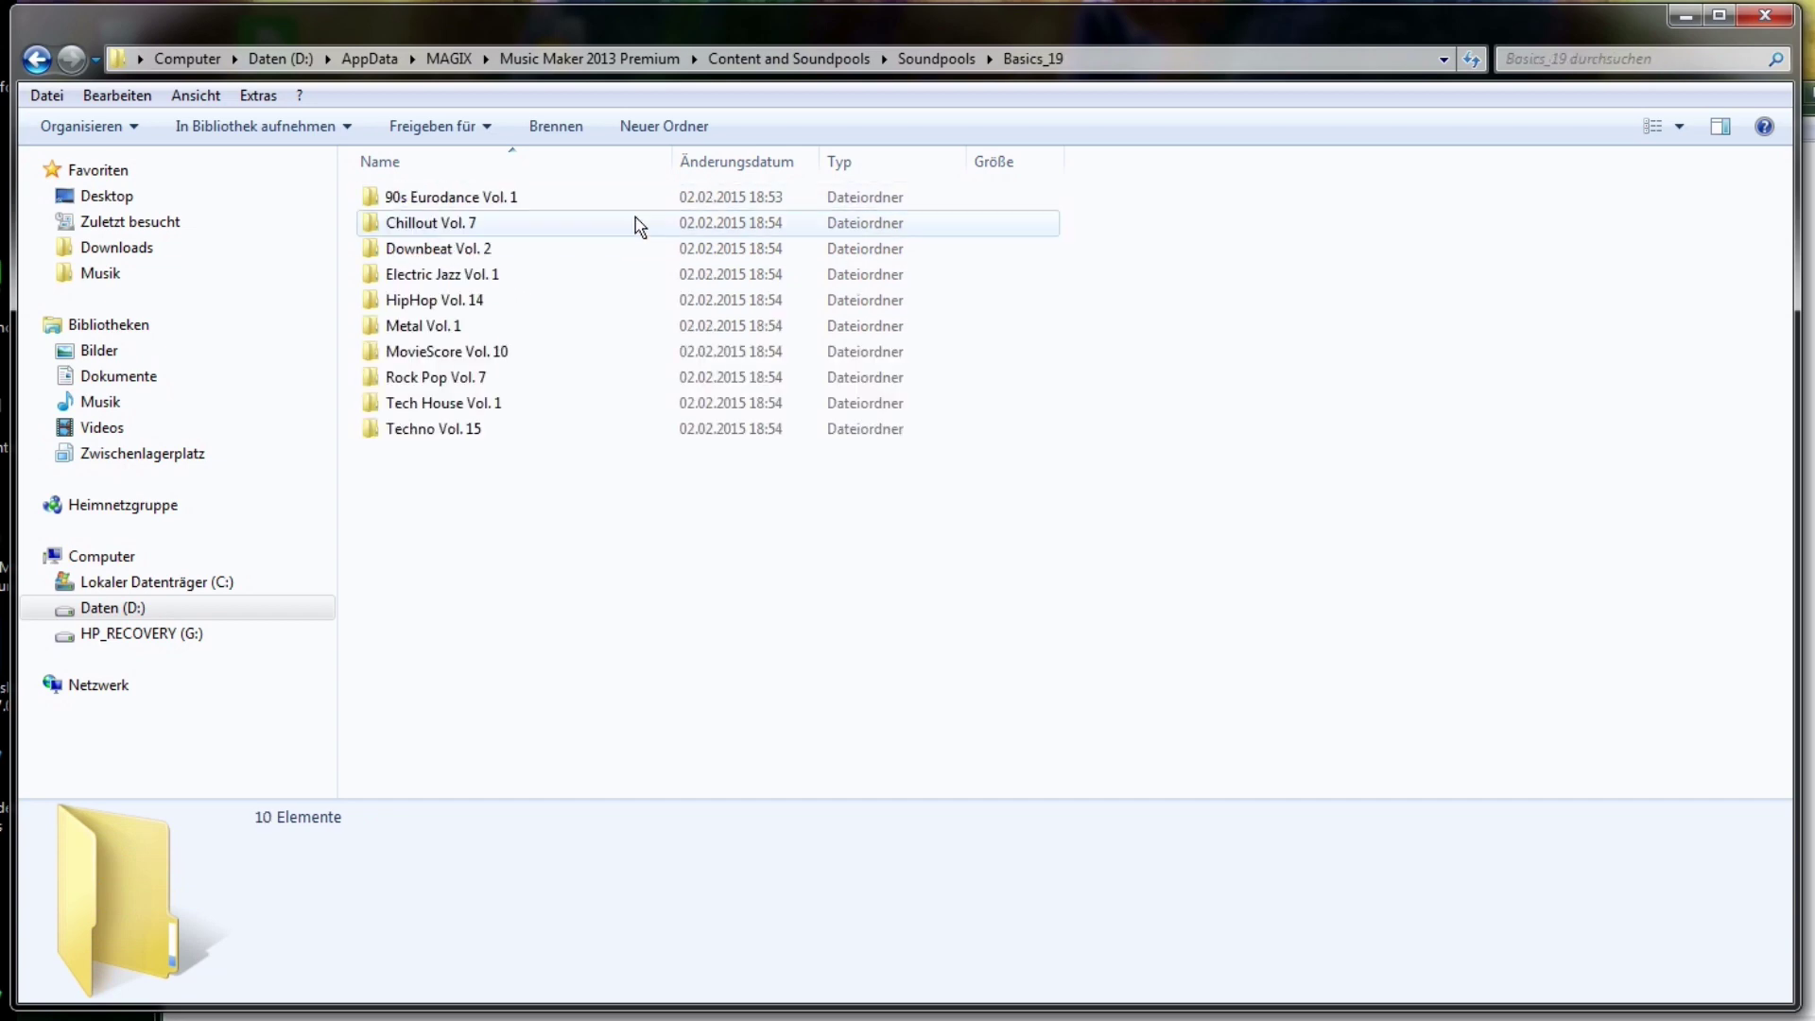
{"action": "left_click", "coordinate": [768, 59]}
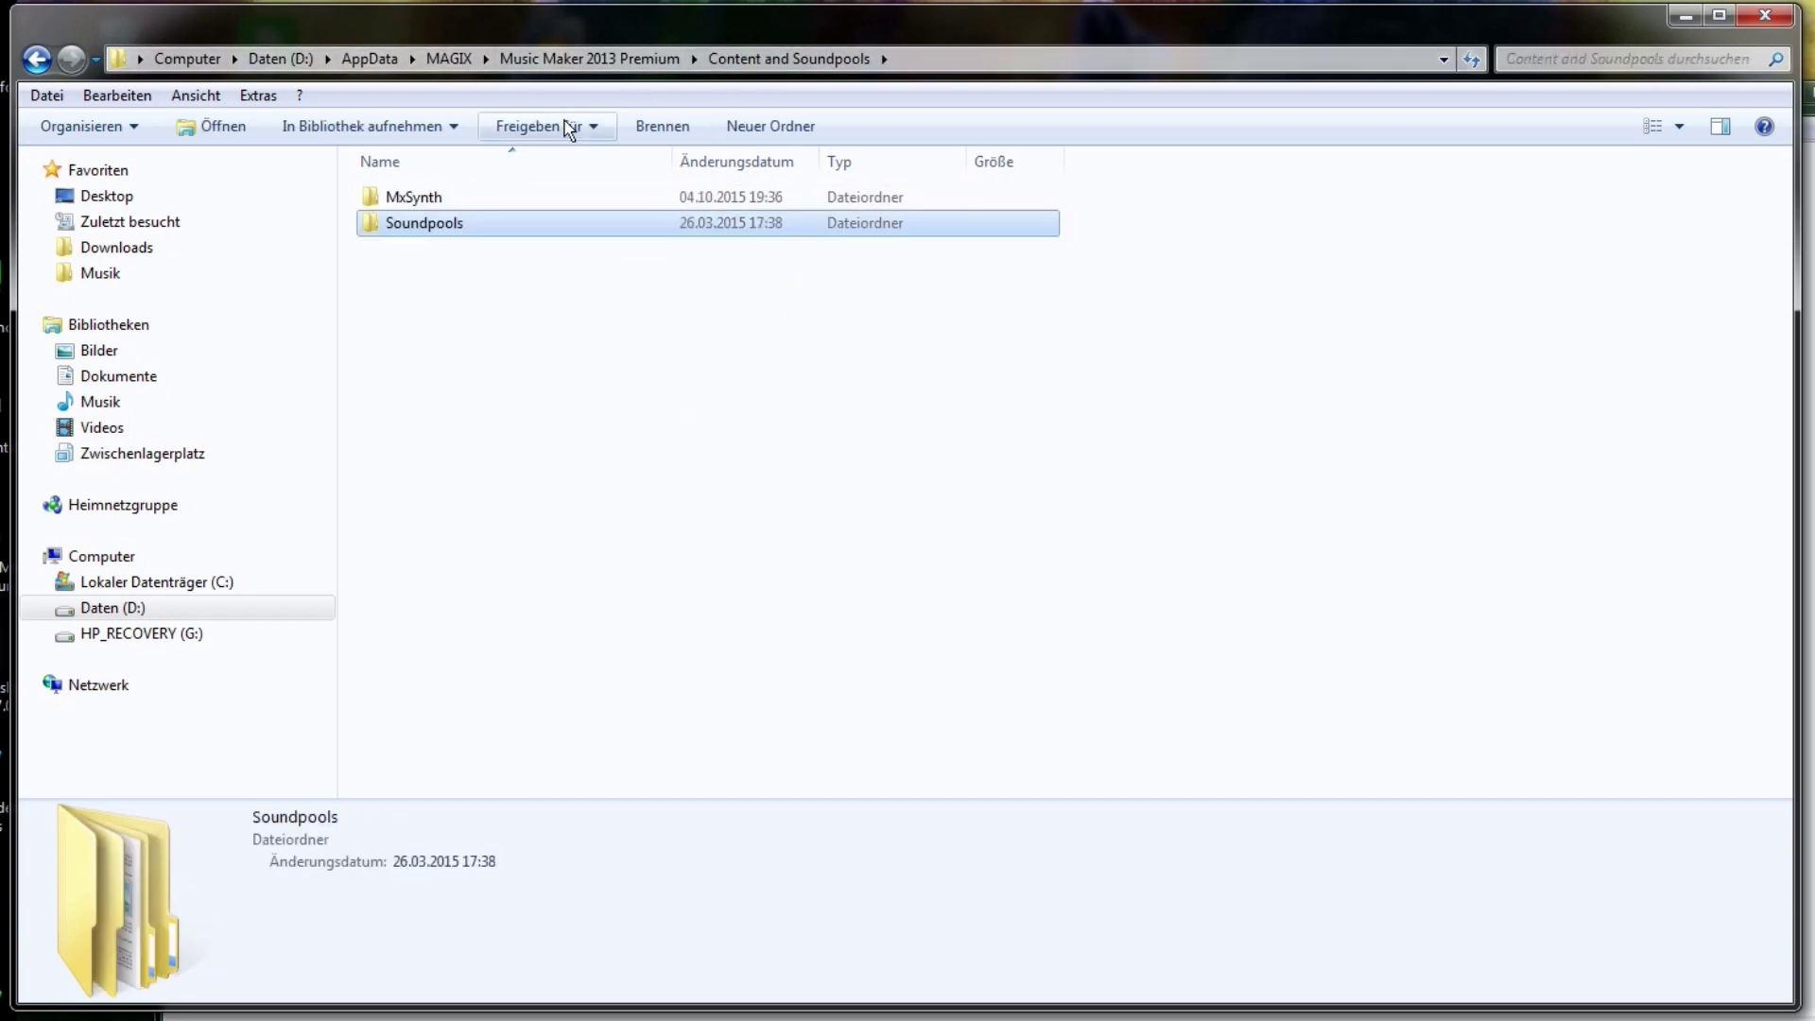
Step: Open the MxSynth folder in Content and Soundpools, look over its instrument folders from Bass Machine to World Percussion, and enter Vita
{"action": "double_click", "coordinate": [527, 197]}
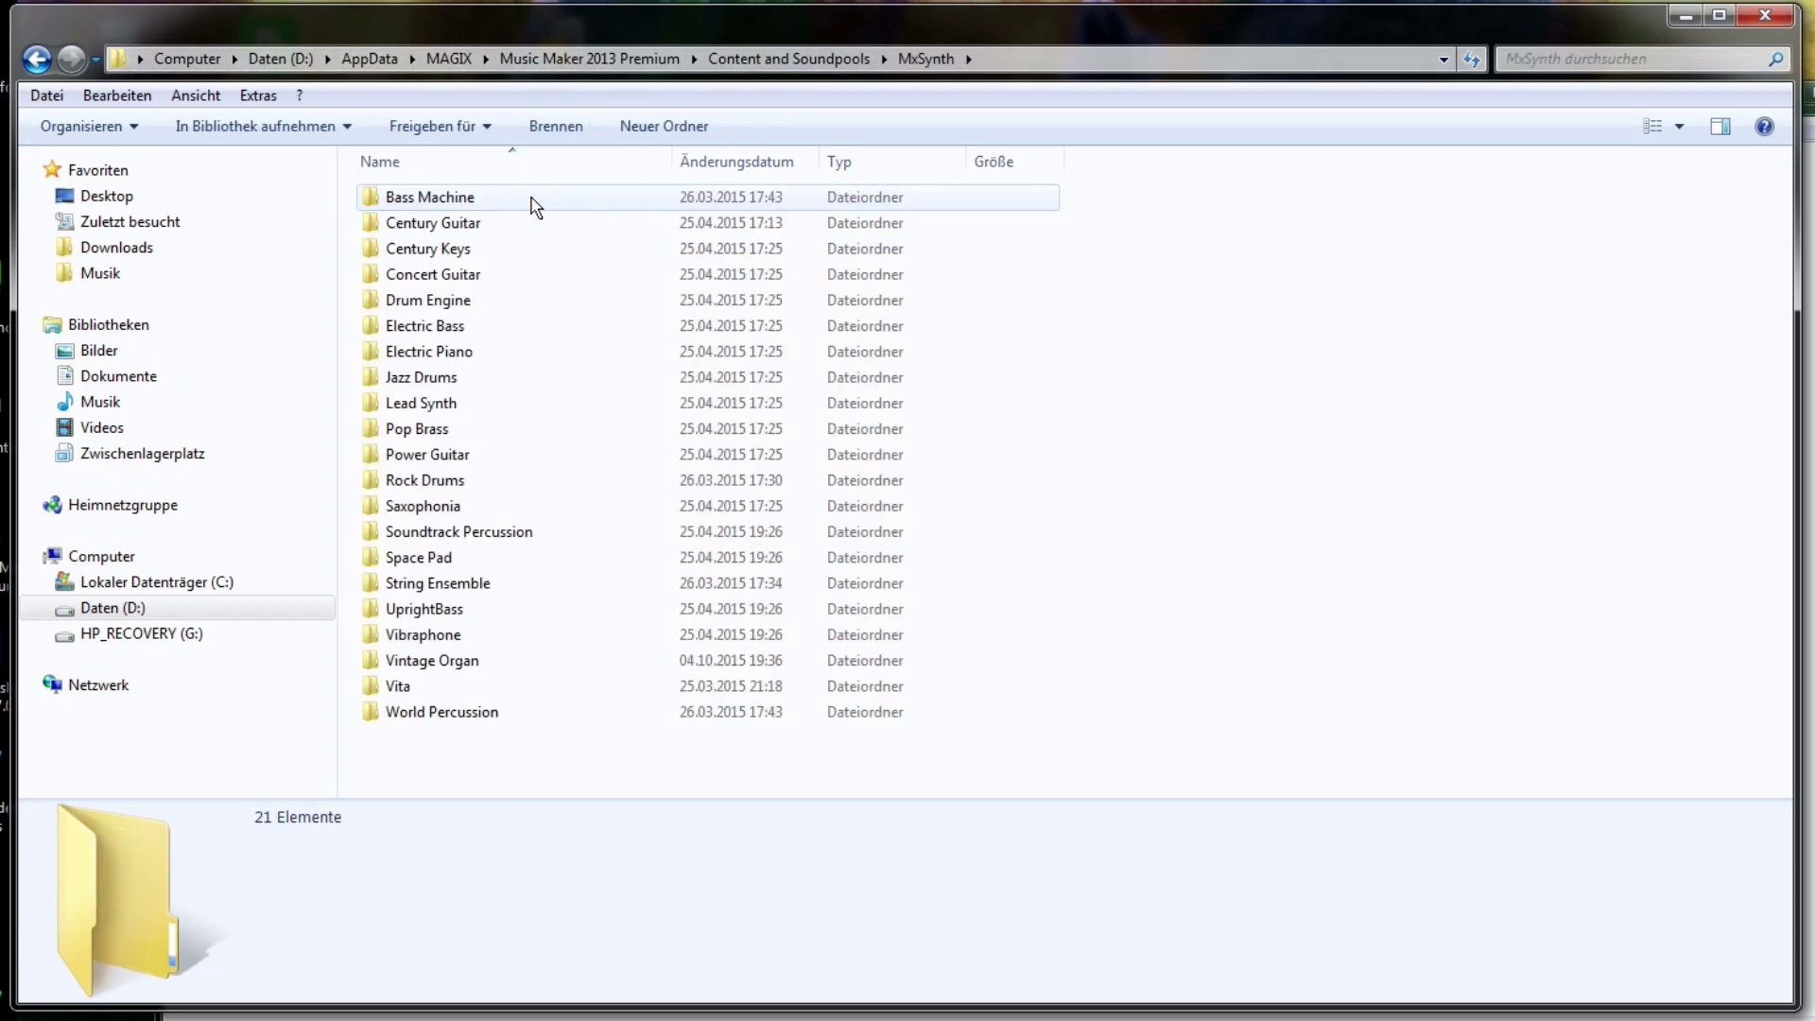
{"action": "left_click", "coordinate": [534, 204]}
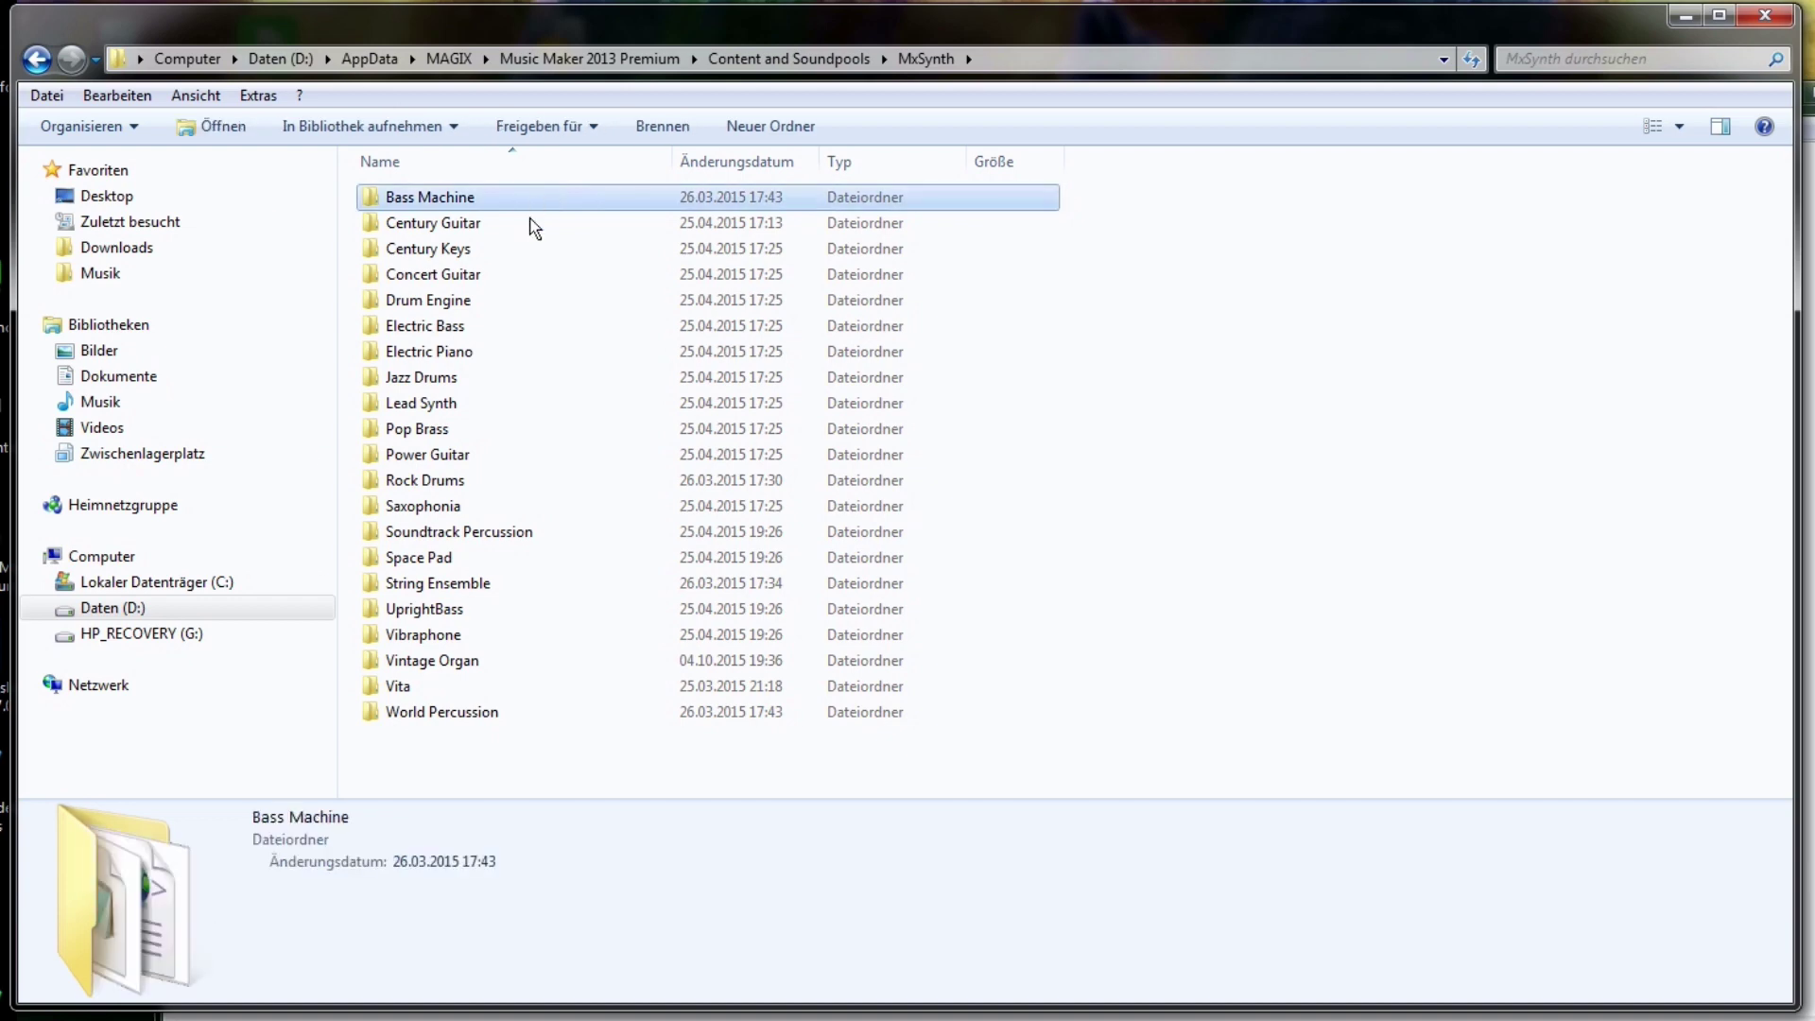
{"action": "left_click", "coordinate": [490, 715], "text": "shift"}
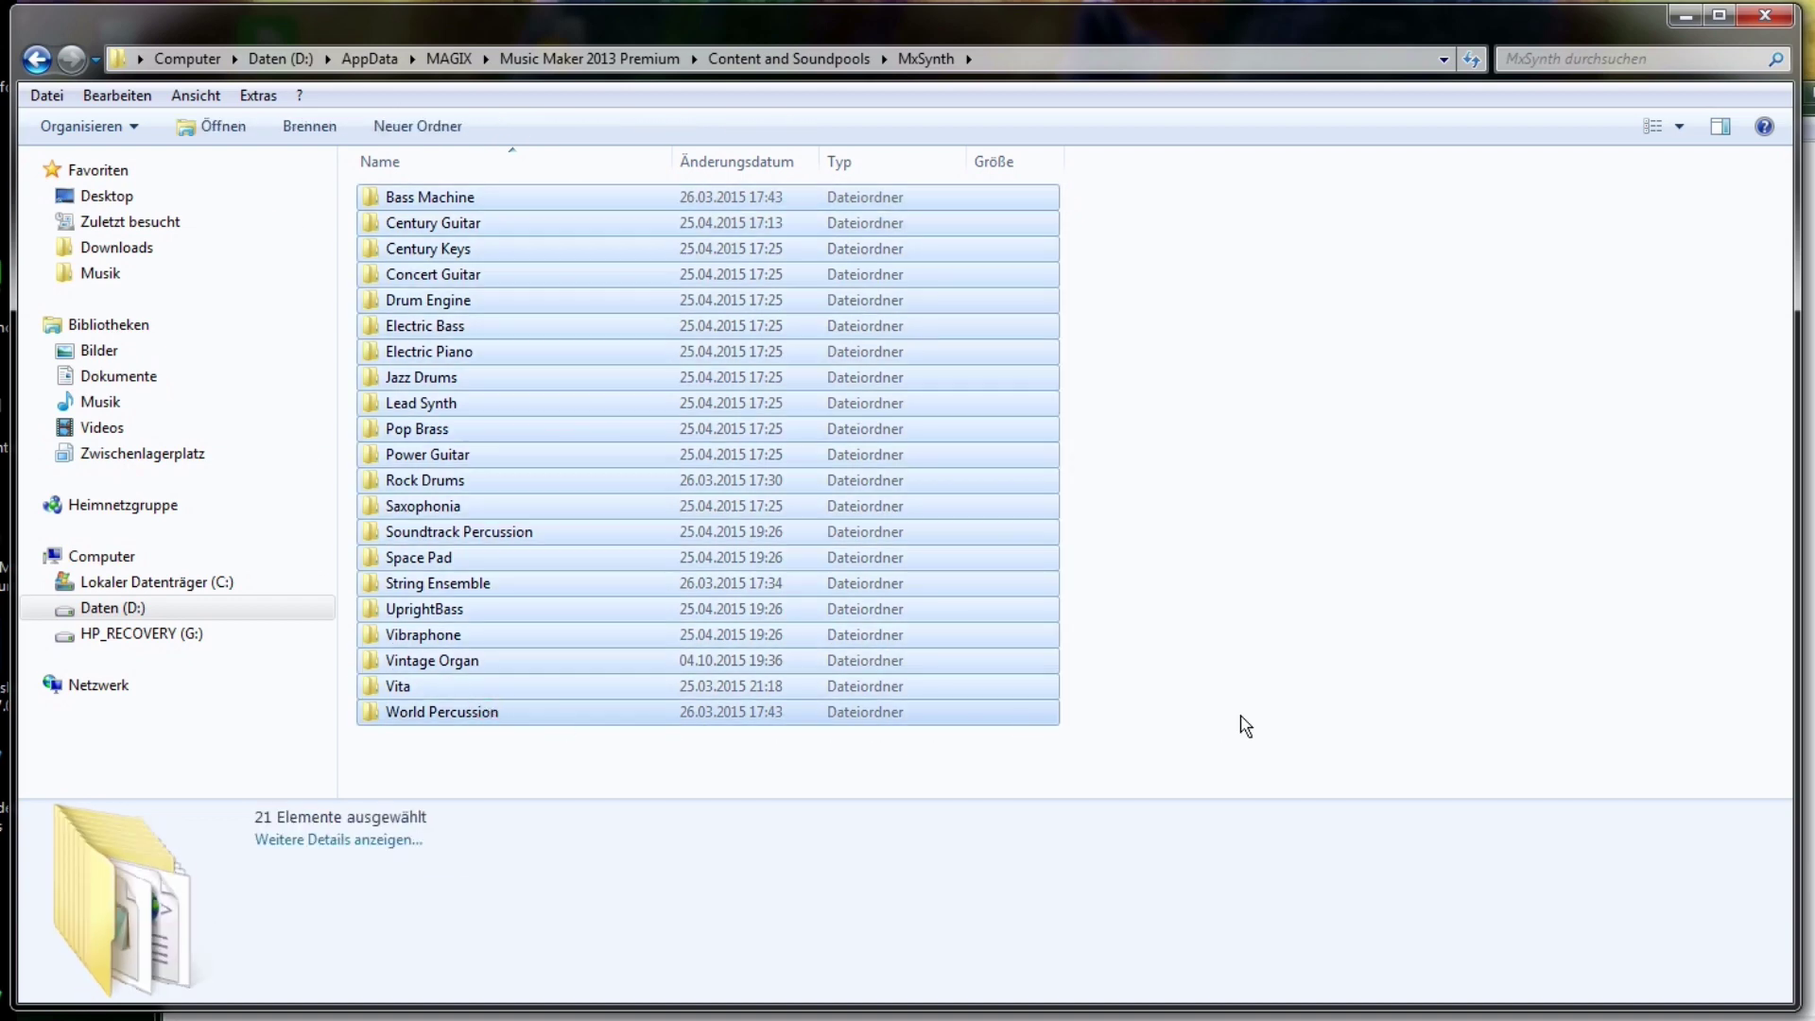
{"action": "left_click", "coordinate": [1244, 726]}
{"action": "double_click", "coordinate": [912, 687]}
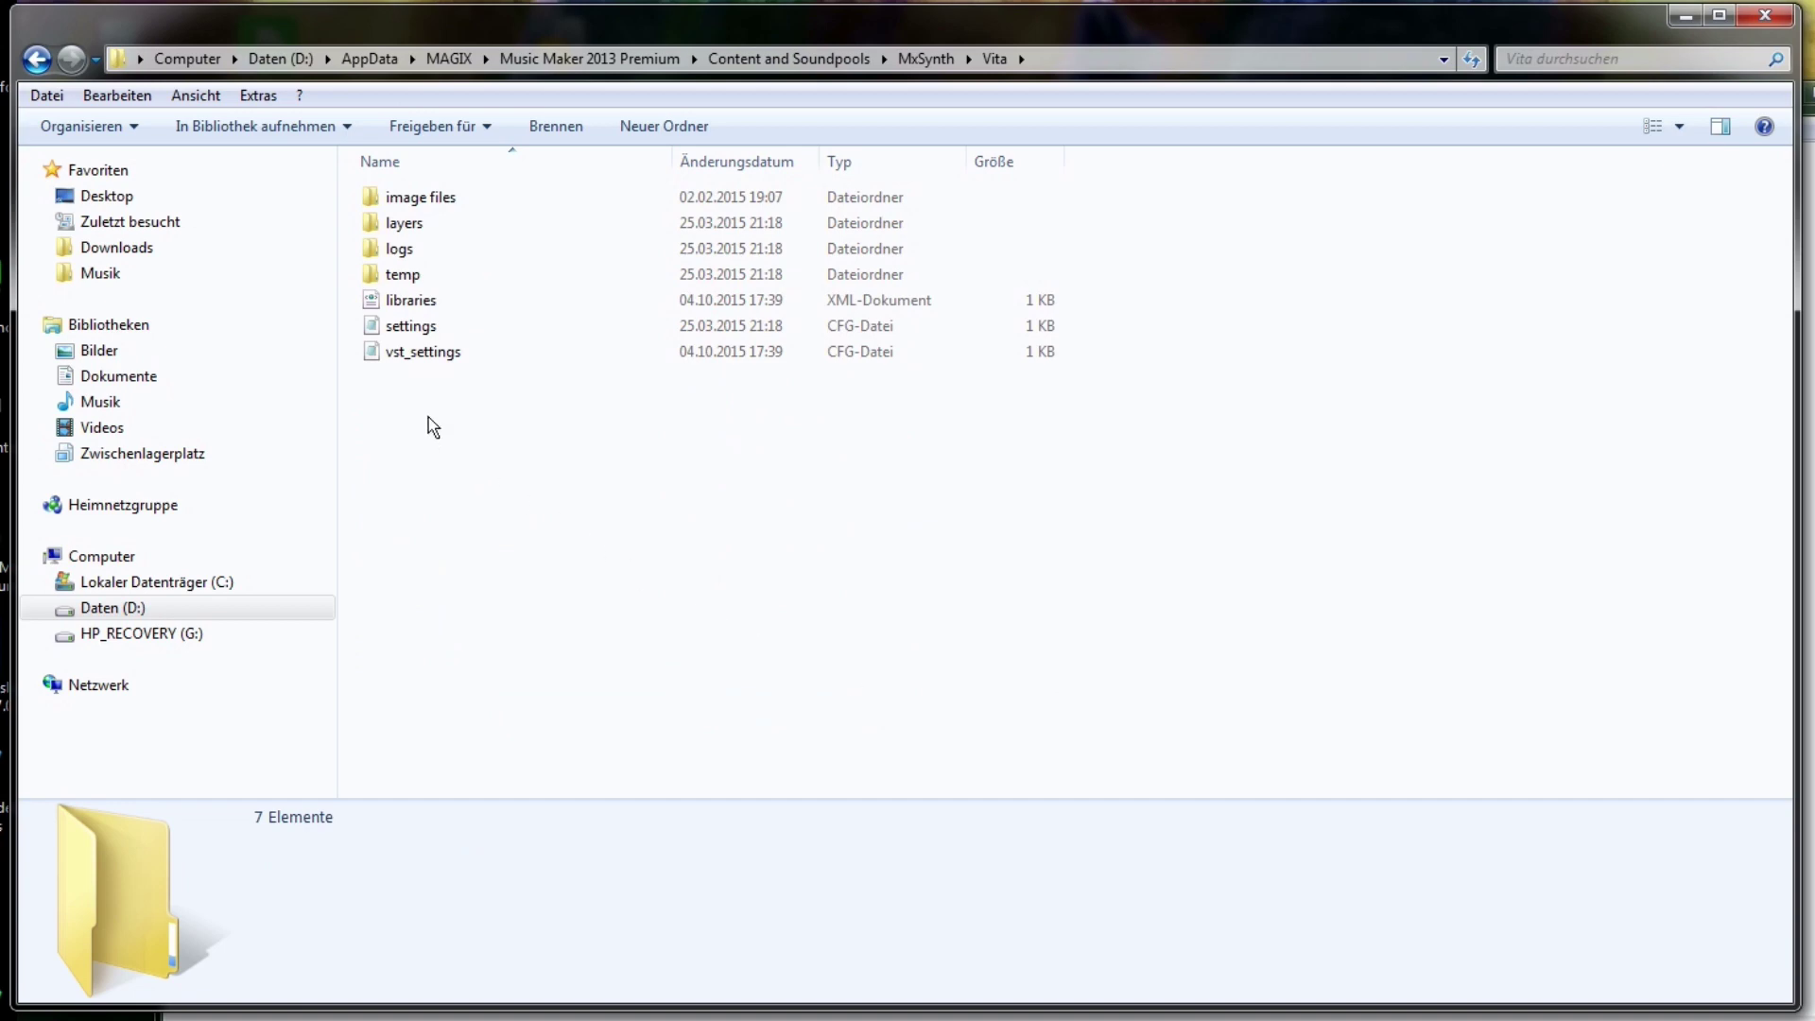
Step: Check the vst_settings file and close it, and highlight the user folder path in the settings file
{"action": "double_click", "coordinate": [401, 353]}
{"action": "key", "text": "alt+F4"}
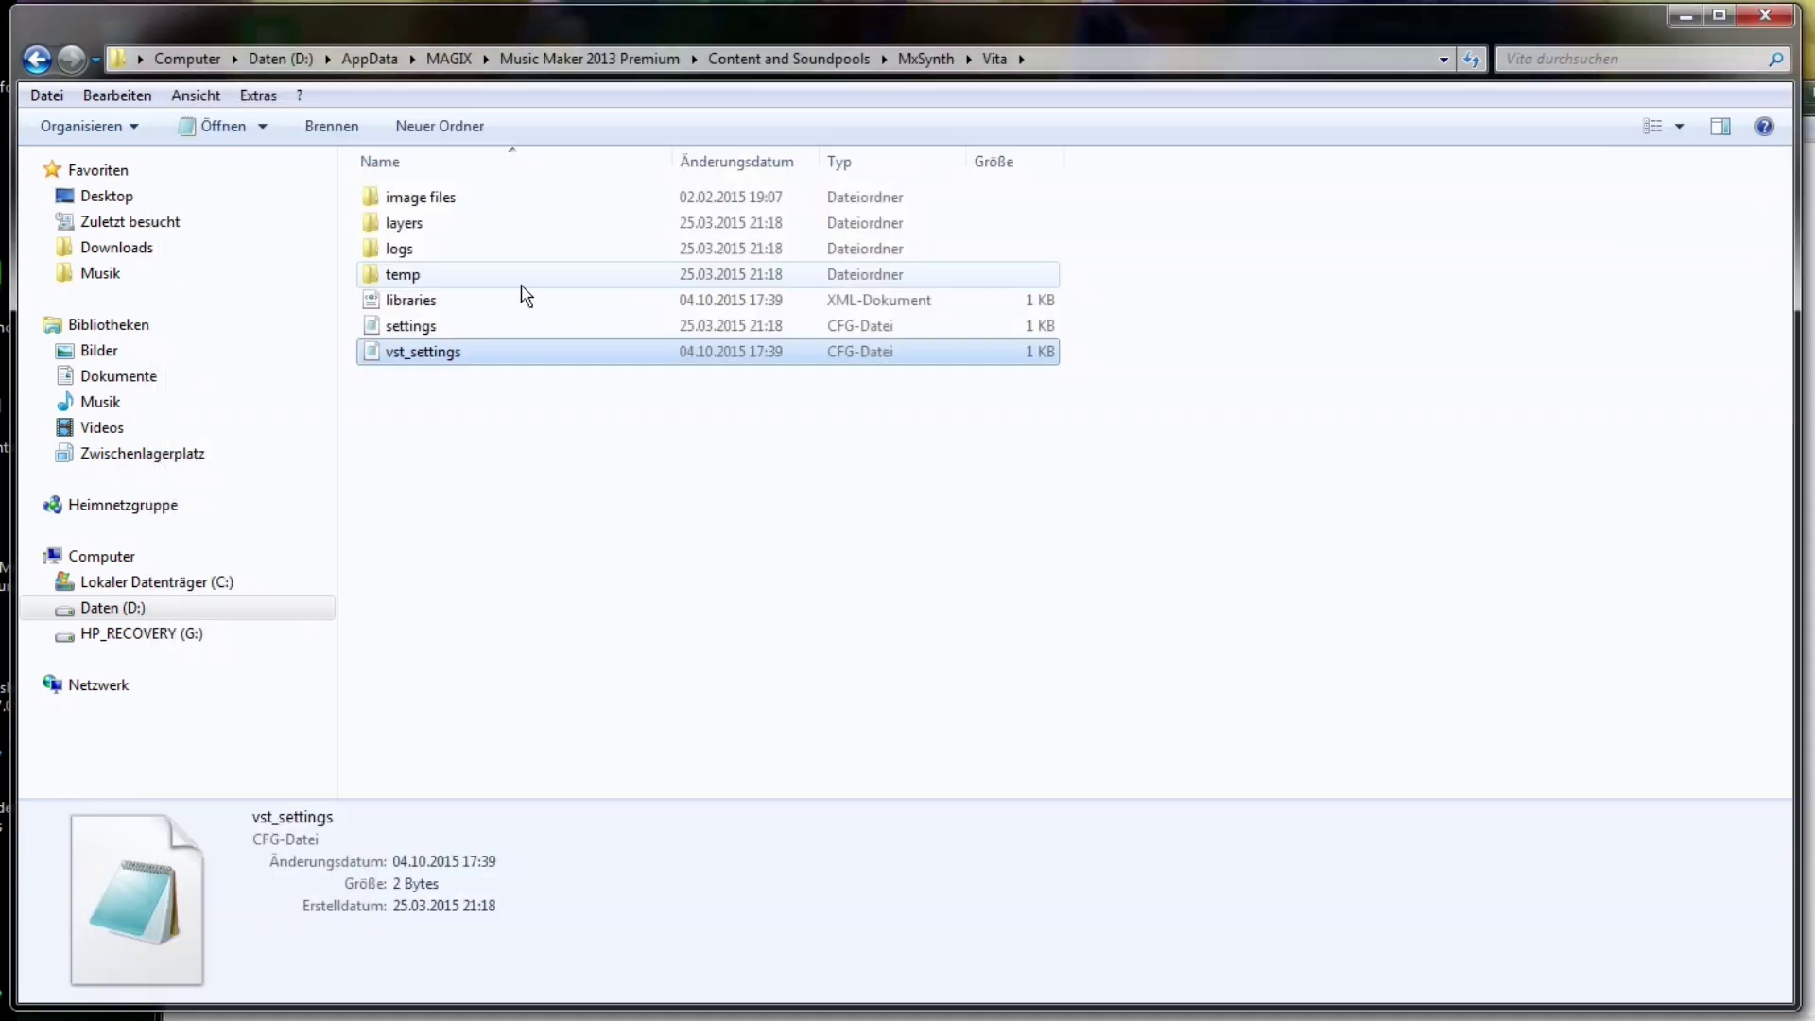
{"action": "double_click", "coordinate": [434, 332]}
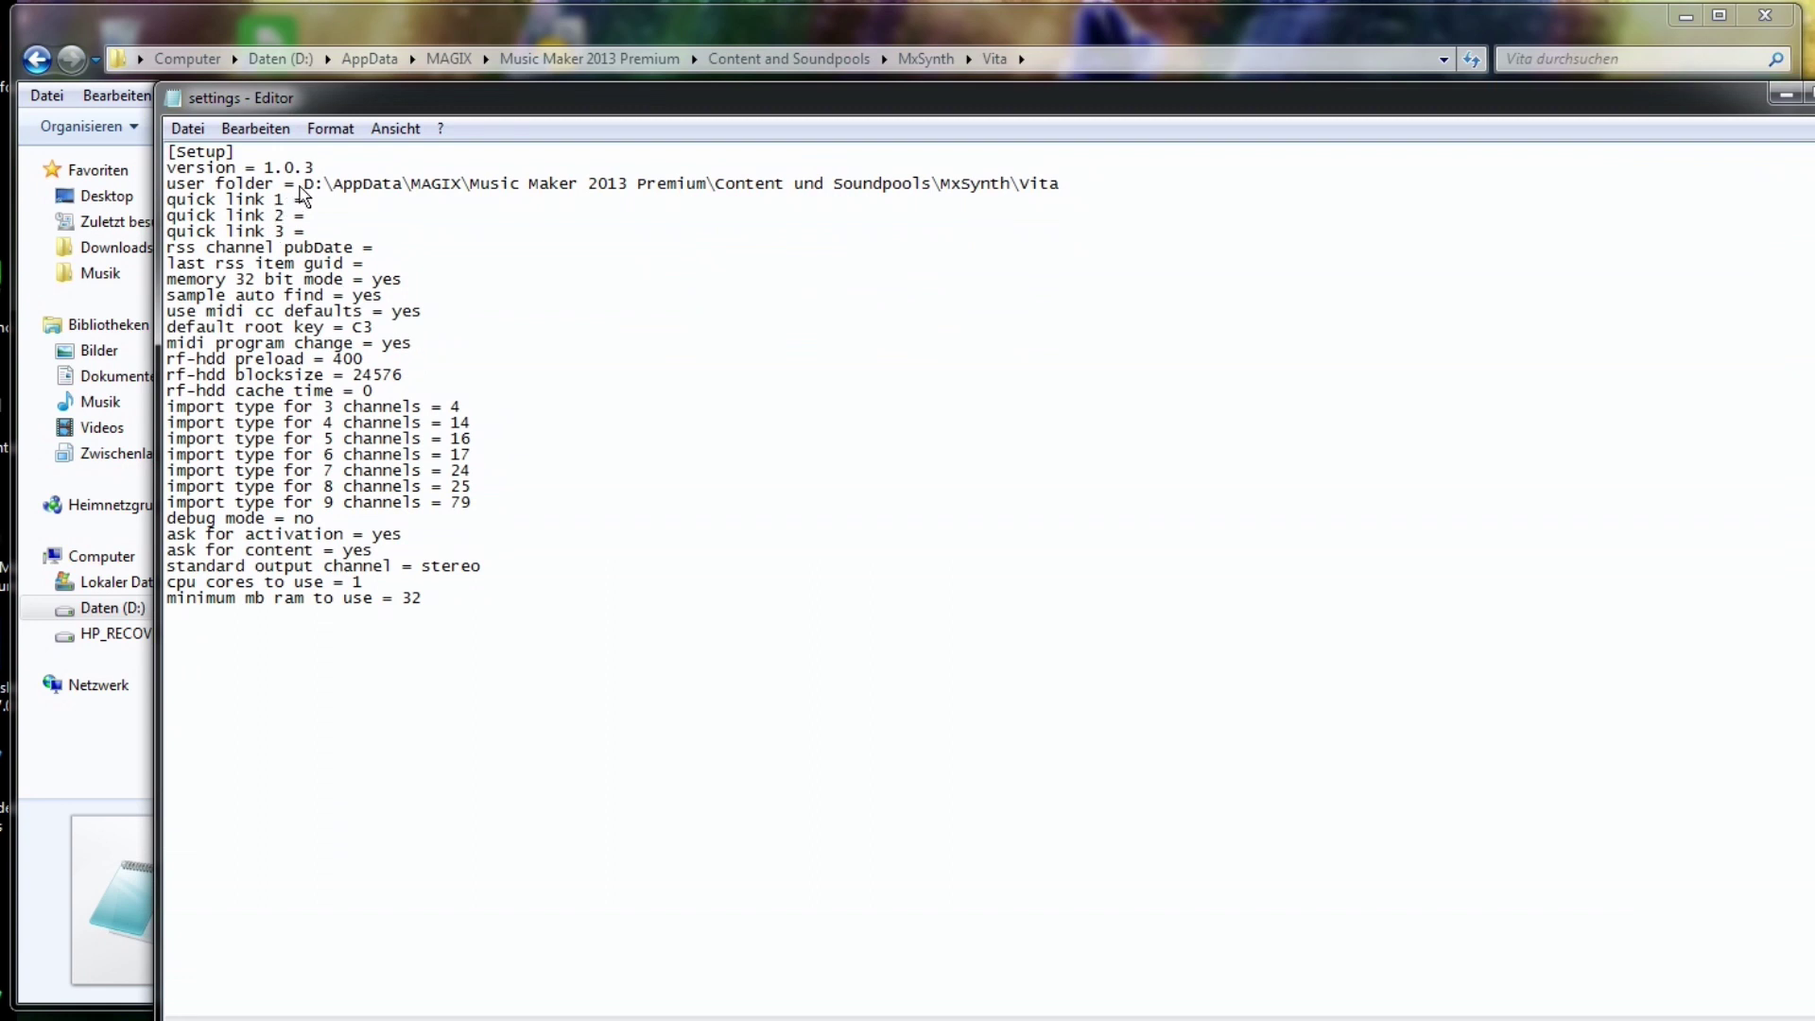
{"action": "left_click_drag", "start_coordinate": [304, 184], "coordinate": [1047, 189]}
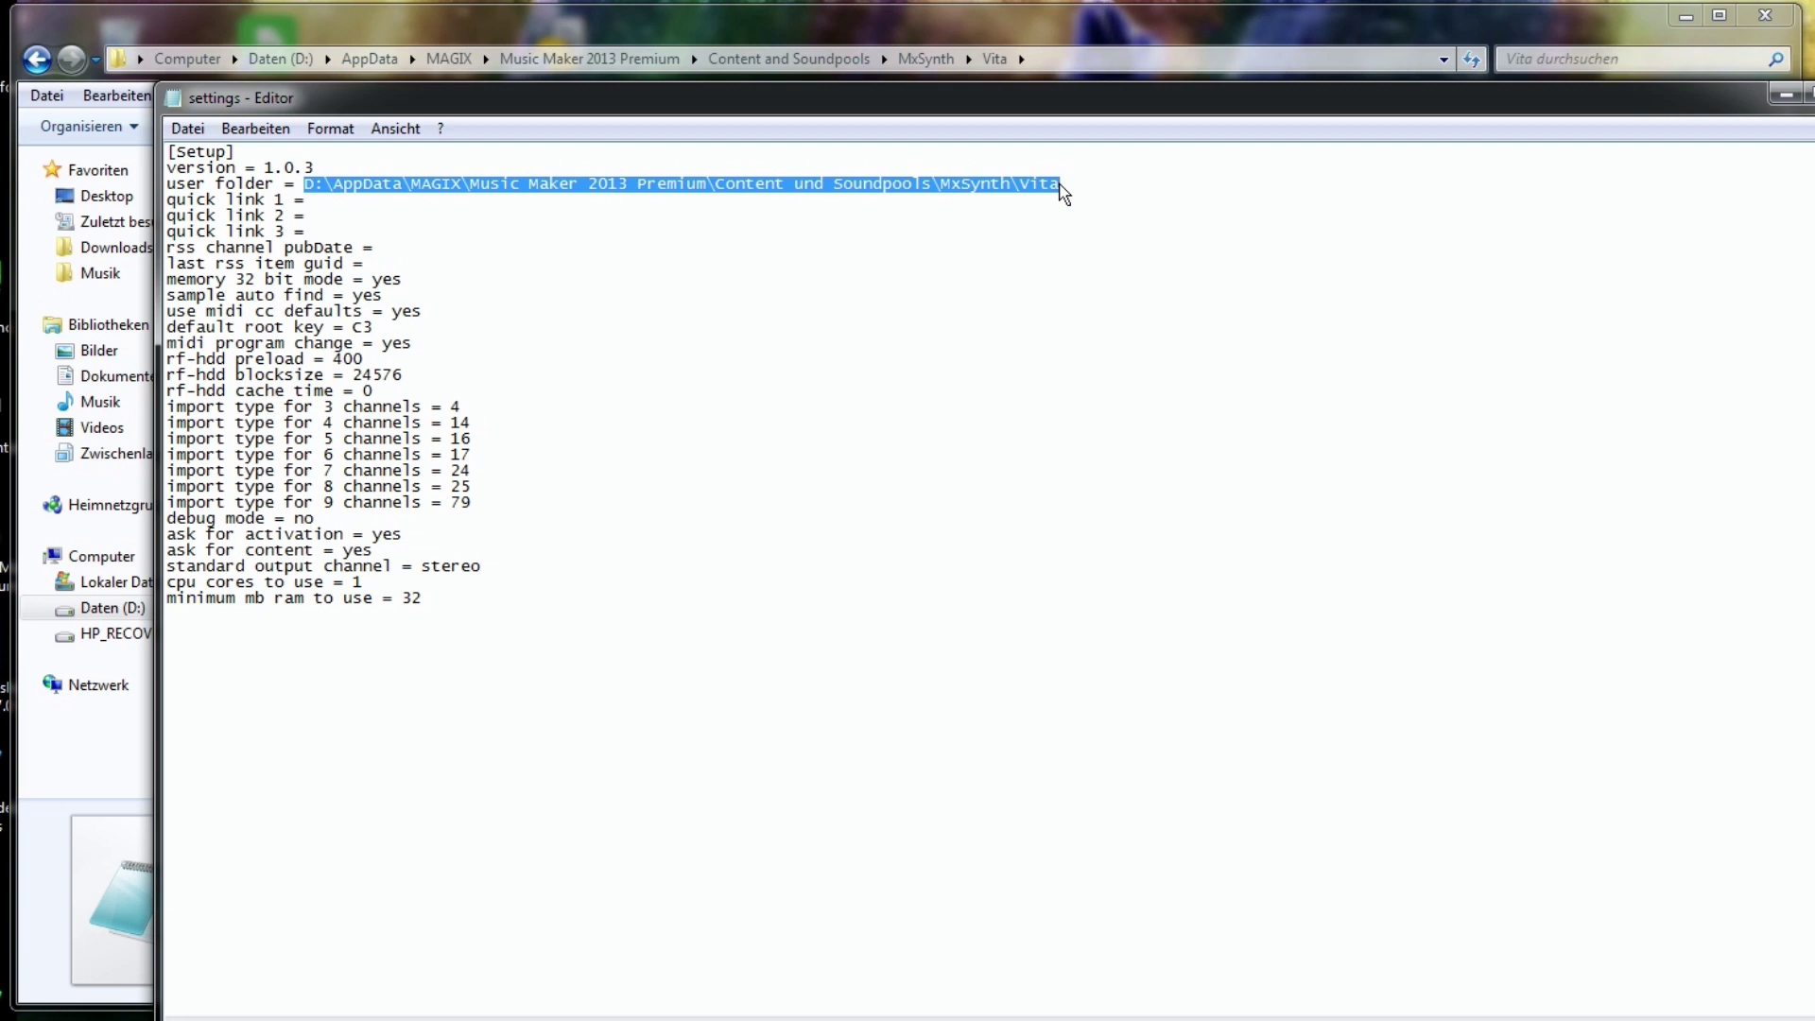
{"action": "left_click", "coordinate": [1792, 94]}
Step: Copy the content folder's address D:\AppData\MAGIX\Music Maker 2013 Premium\Content and Soundpools\MxSynth\Vita from the explorer window
{"action": "left_click", "coordinate": [118, 60]}
{"action": "key", "text": "ctrl+c"}
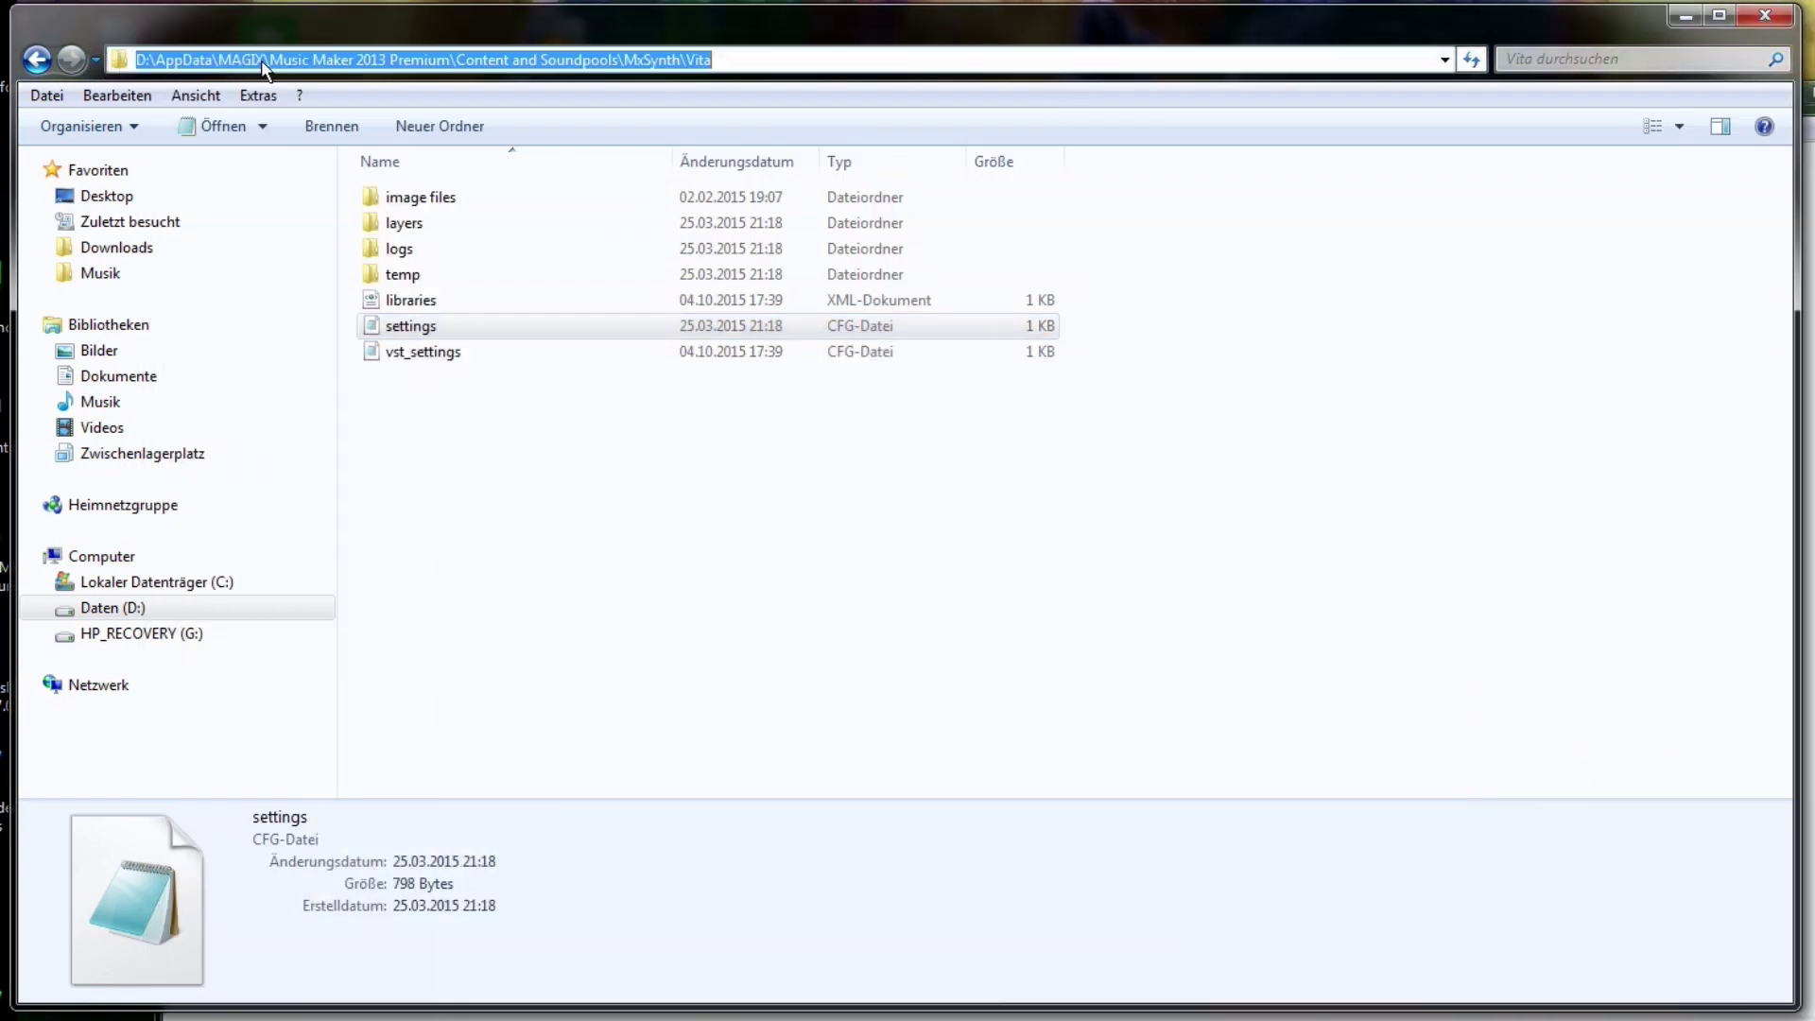
{"action": "right_click", "coordinate": [272, 64]}
{"action": "left_click", "coordinate": [321, 144]}
{"action": "key", "text": "alt+Tab"}
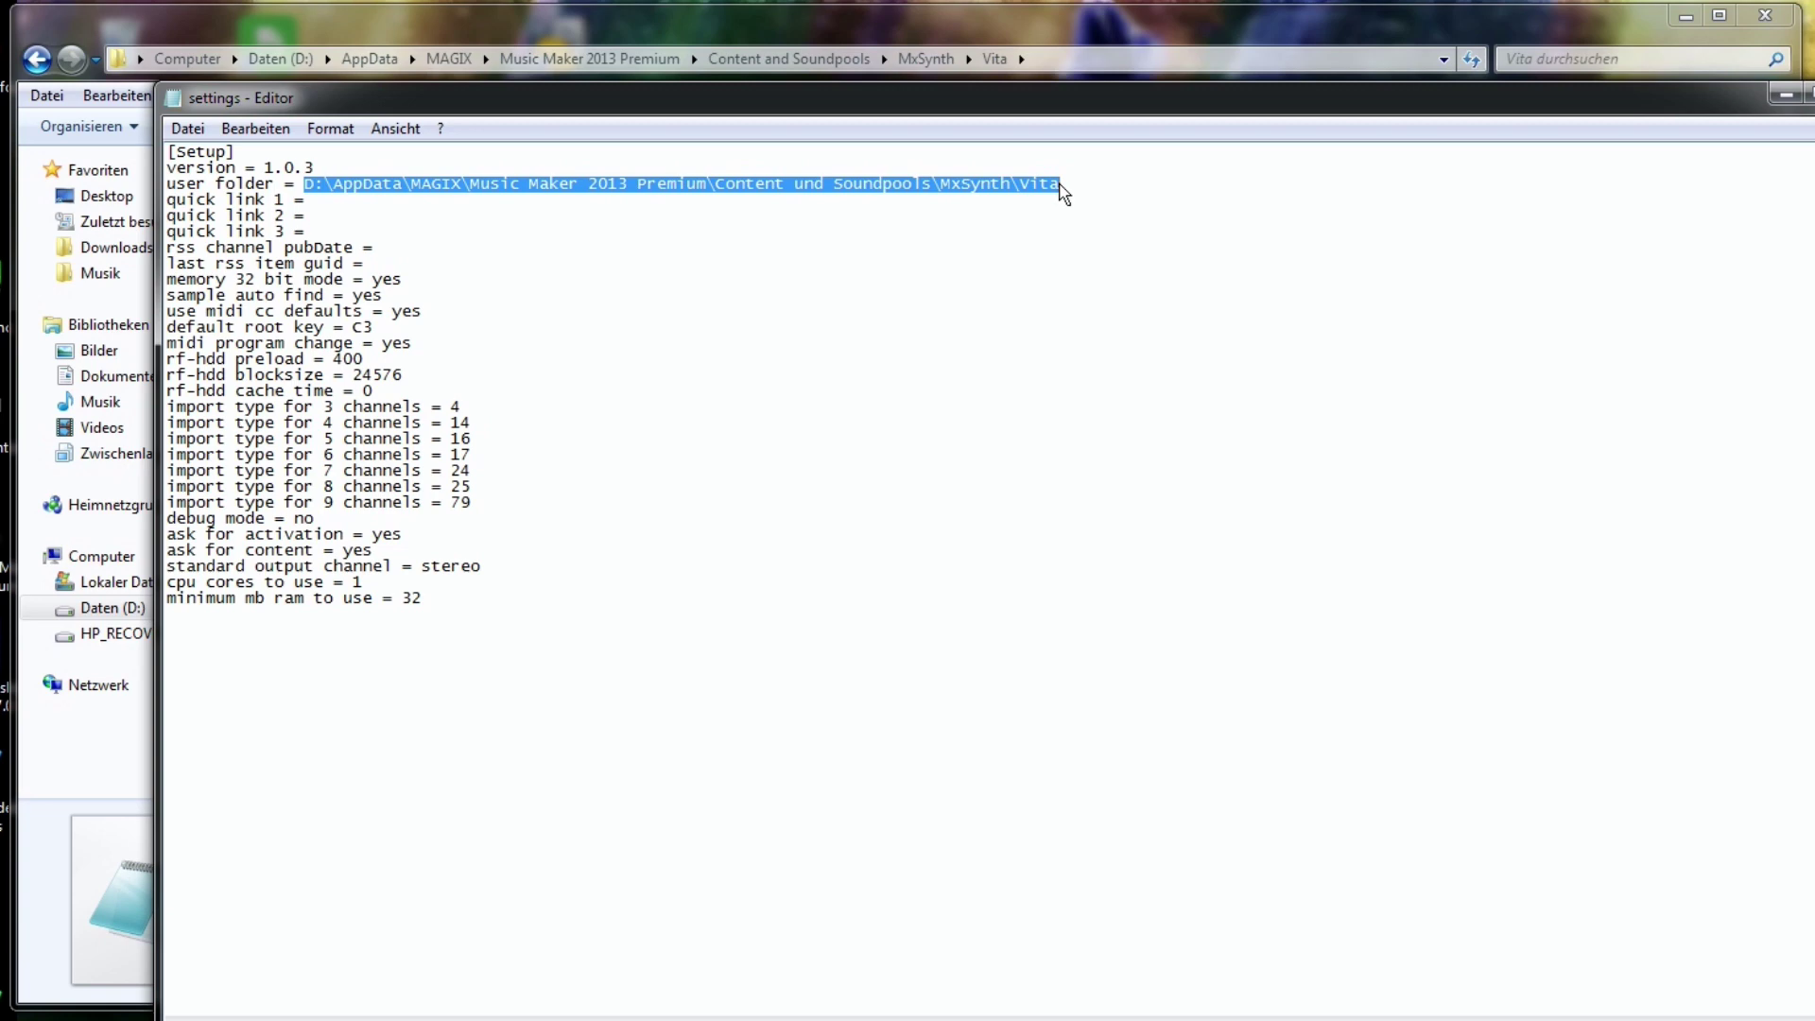
Step: Browse from drive C: through Programme (x86), Common Files, MAGIX Services and MxSynth back to the Vita program folder
{"action": "left_click", "coordinate": [109, 581]}
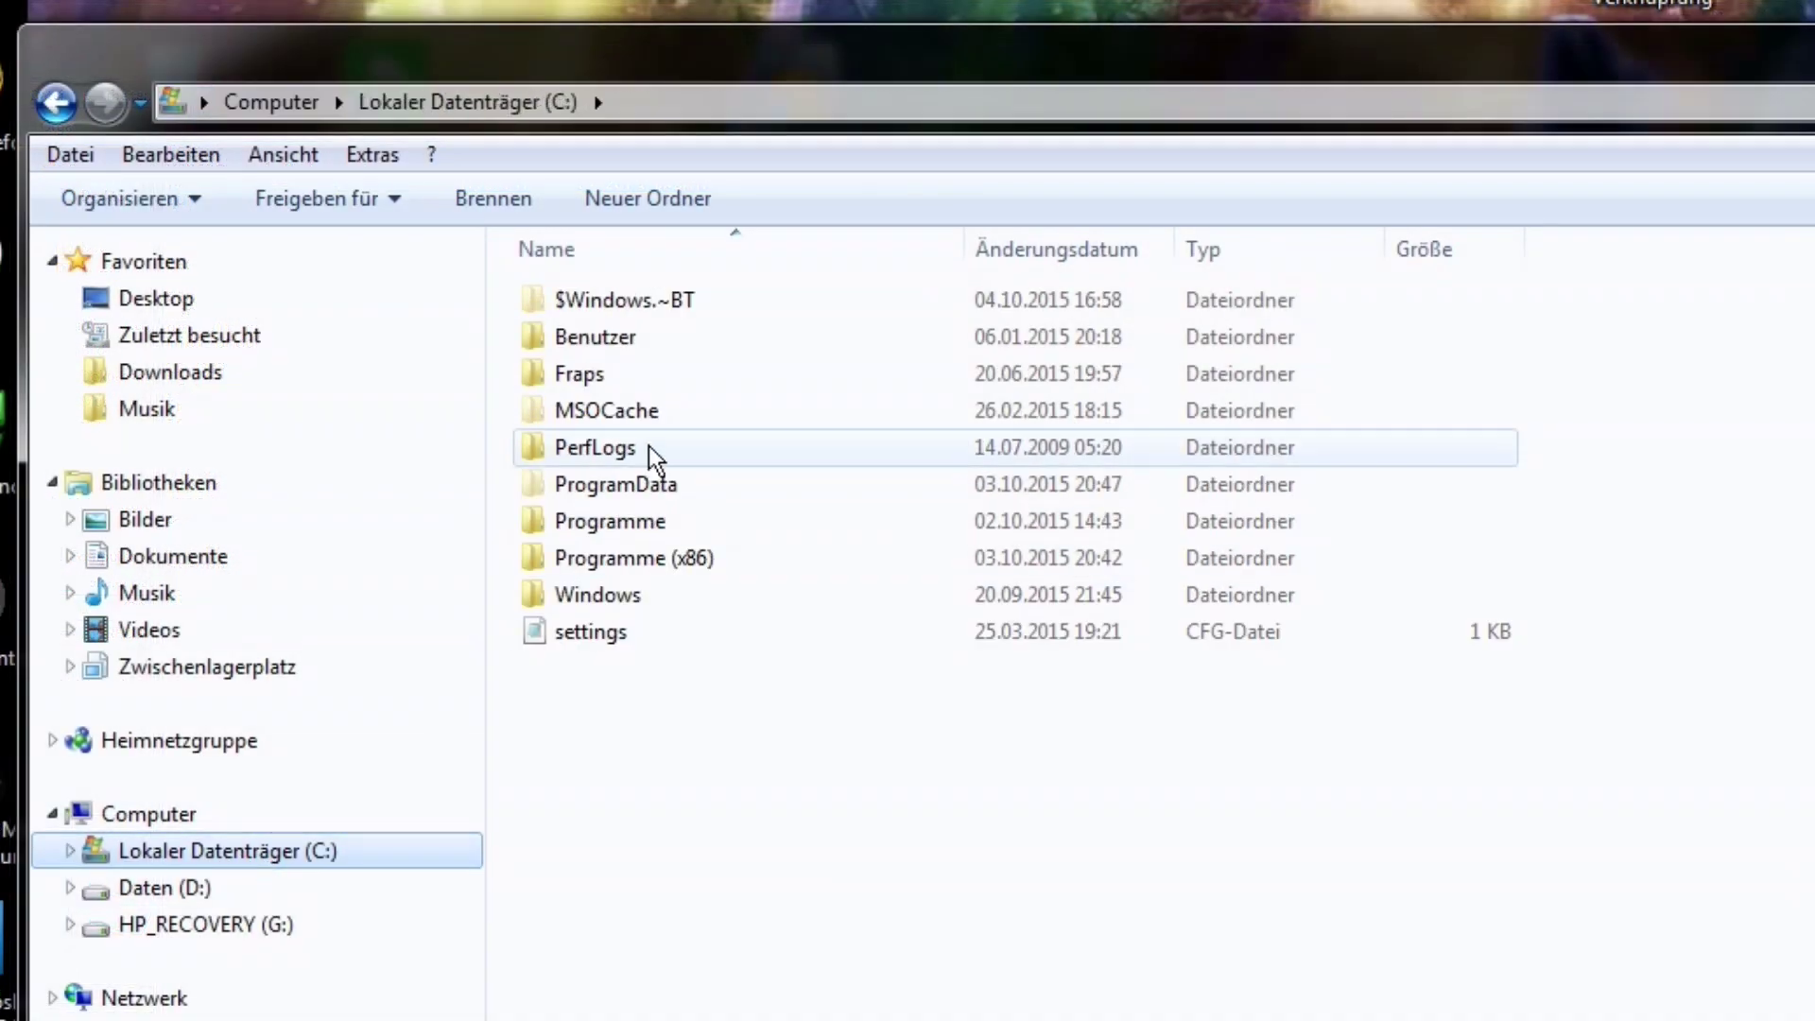
{"action": "double_click", "coordinate": [662, 555]}
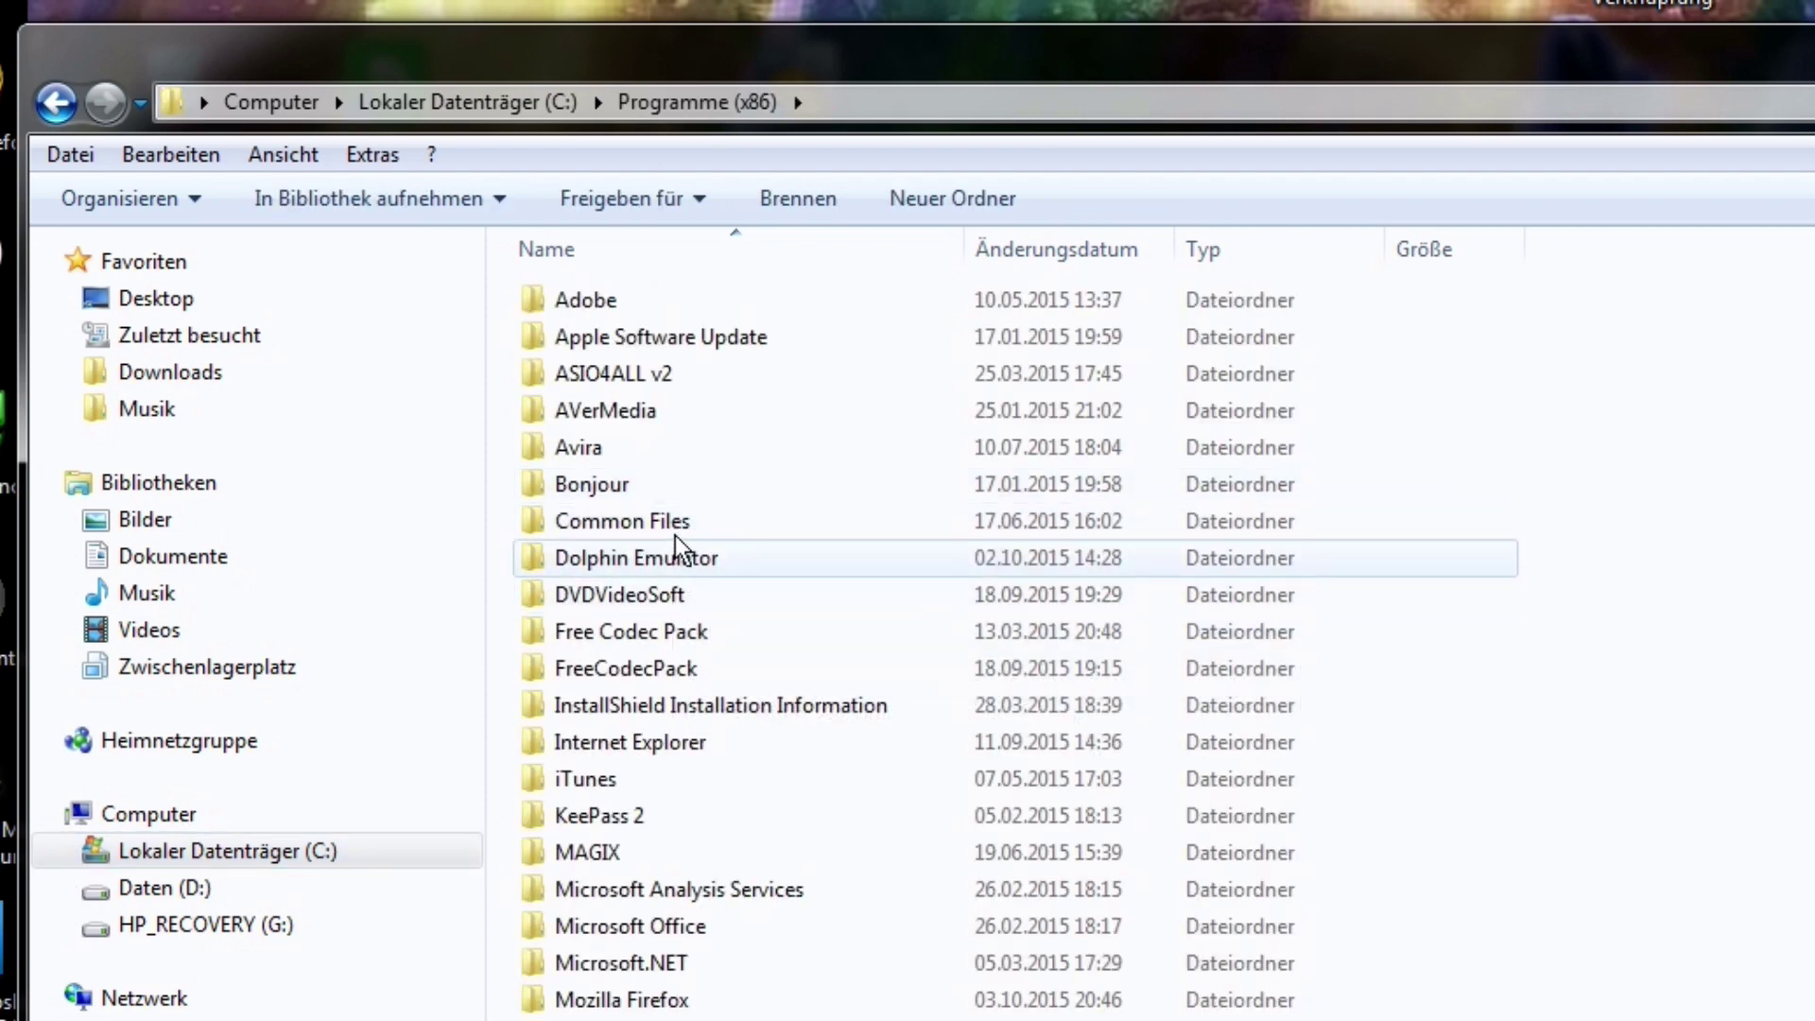
{"action": "double_click", "coordinate": [666, 521]}
{"action": "double_click", "coordinate": [684, 518]}
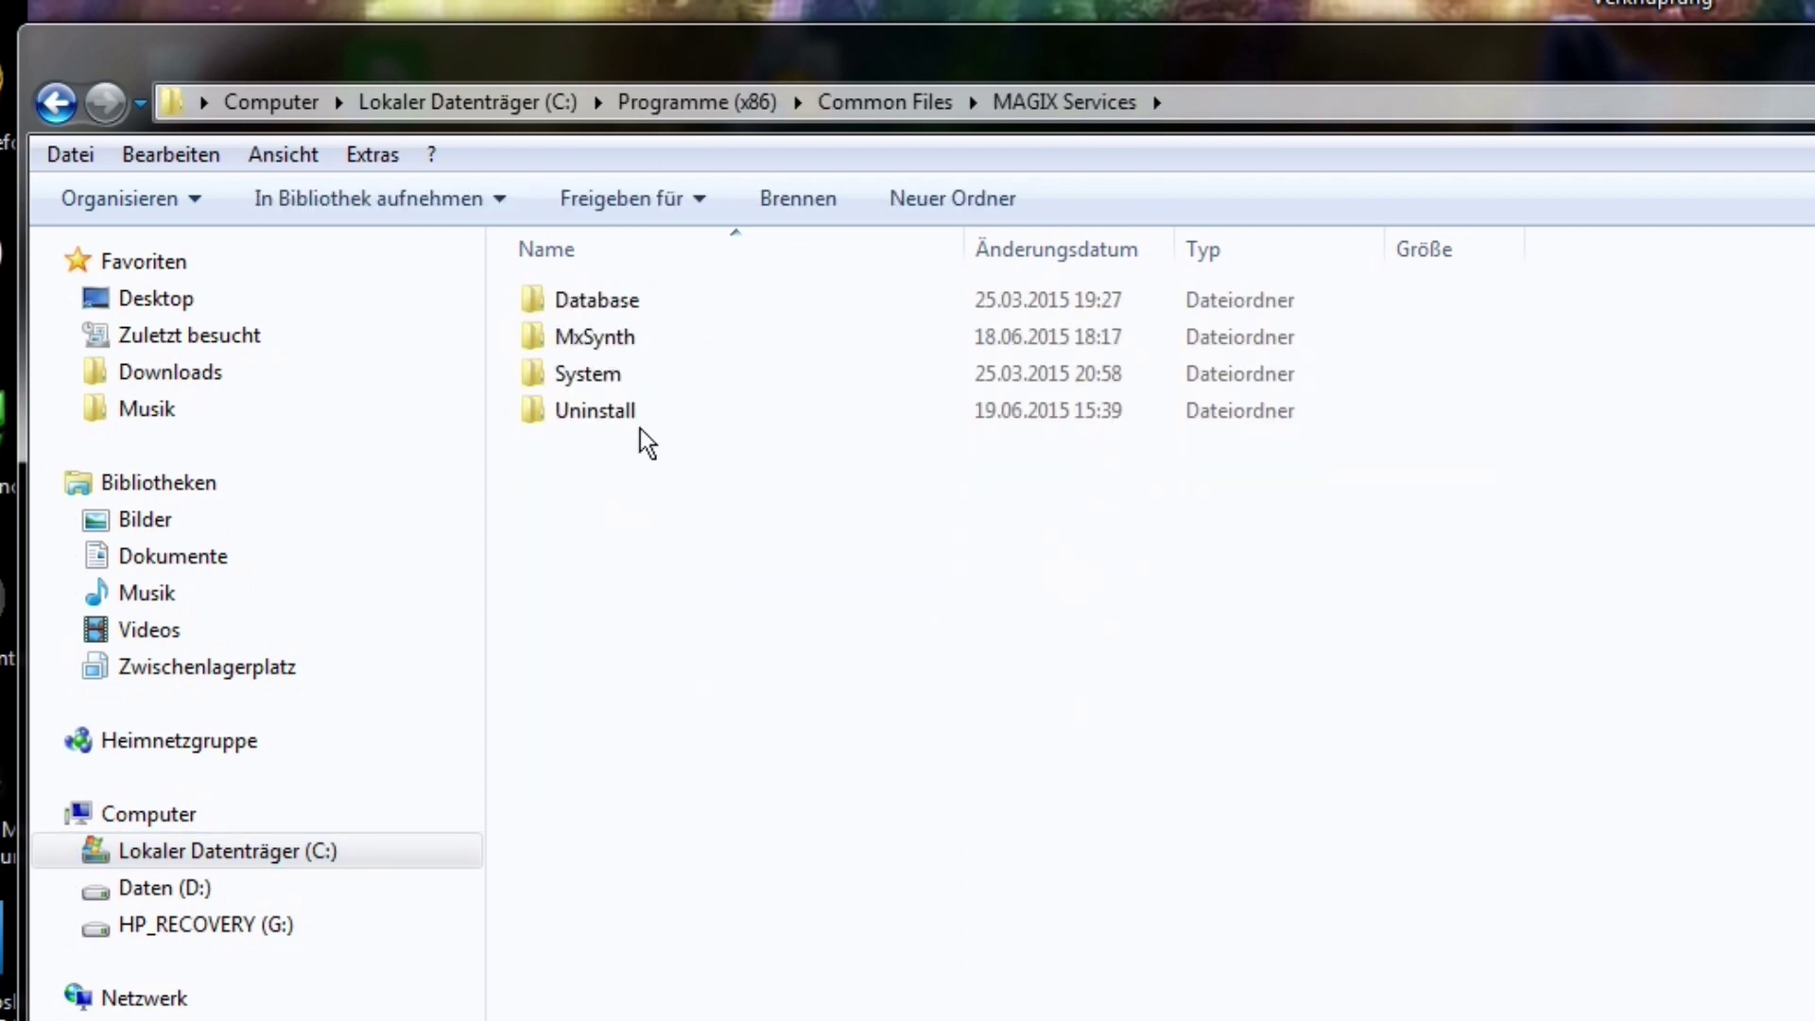
{"action": "double_click", "coordinate": [616, 340]}
{"action": "double_click", "coordinate": [673, 334]}
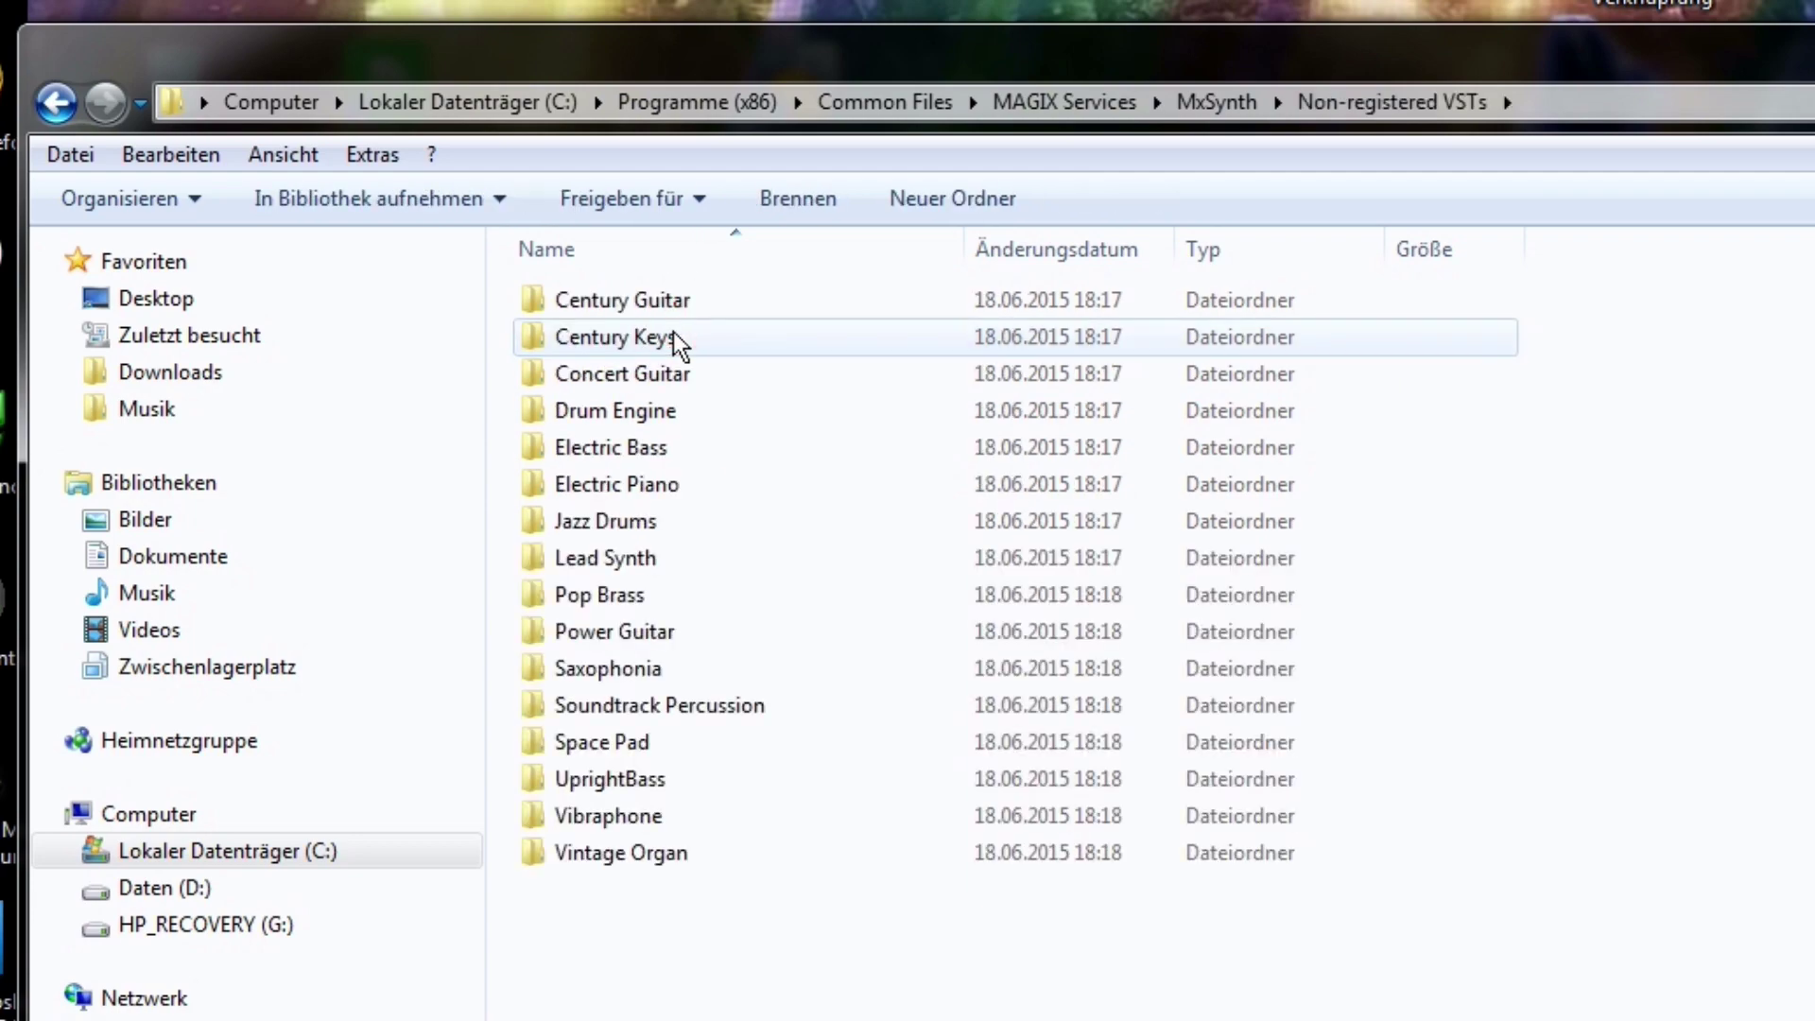
{"action": "left_click", "coordinate": [1192, 102]}
{"action": "double_click", "coordinate": [739, 451]}
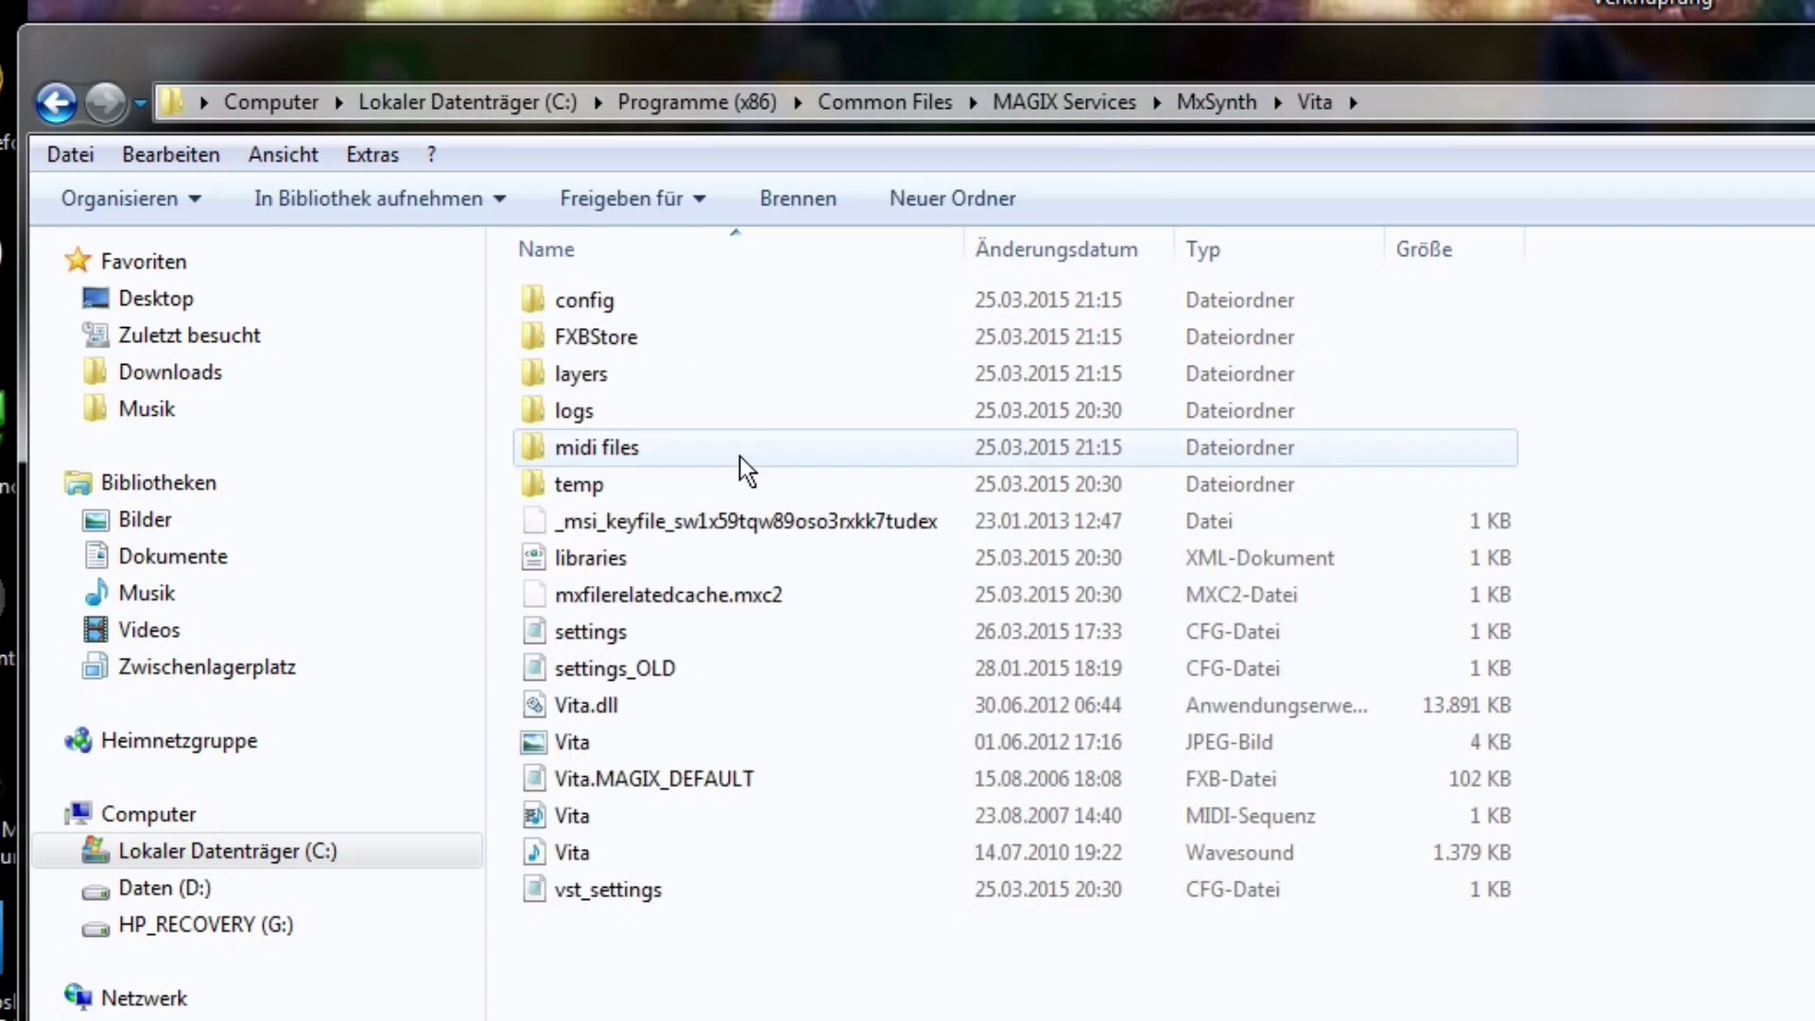
Step: Replace the user folder path in settings_OLD with D:\AppData\MAGIX\Music Maker 2013 Premium\Content and Soundpools\MxSynth\Vita, and close the file, saving the changes
{"action": "double_click", "coordinate": [649, 671]}
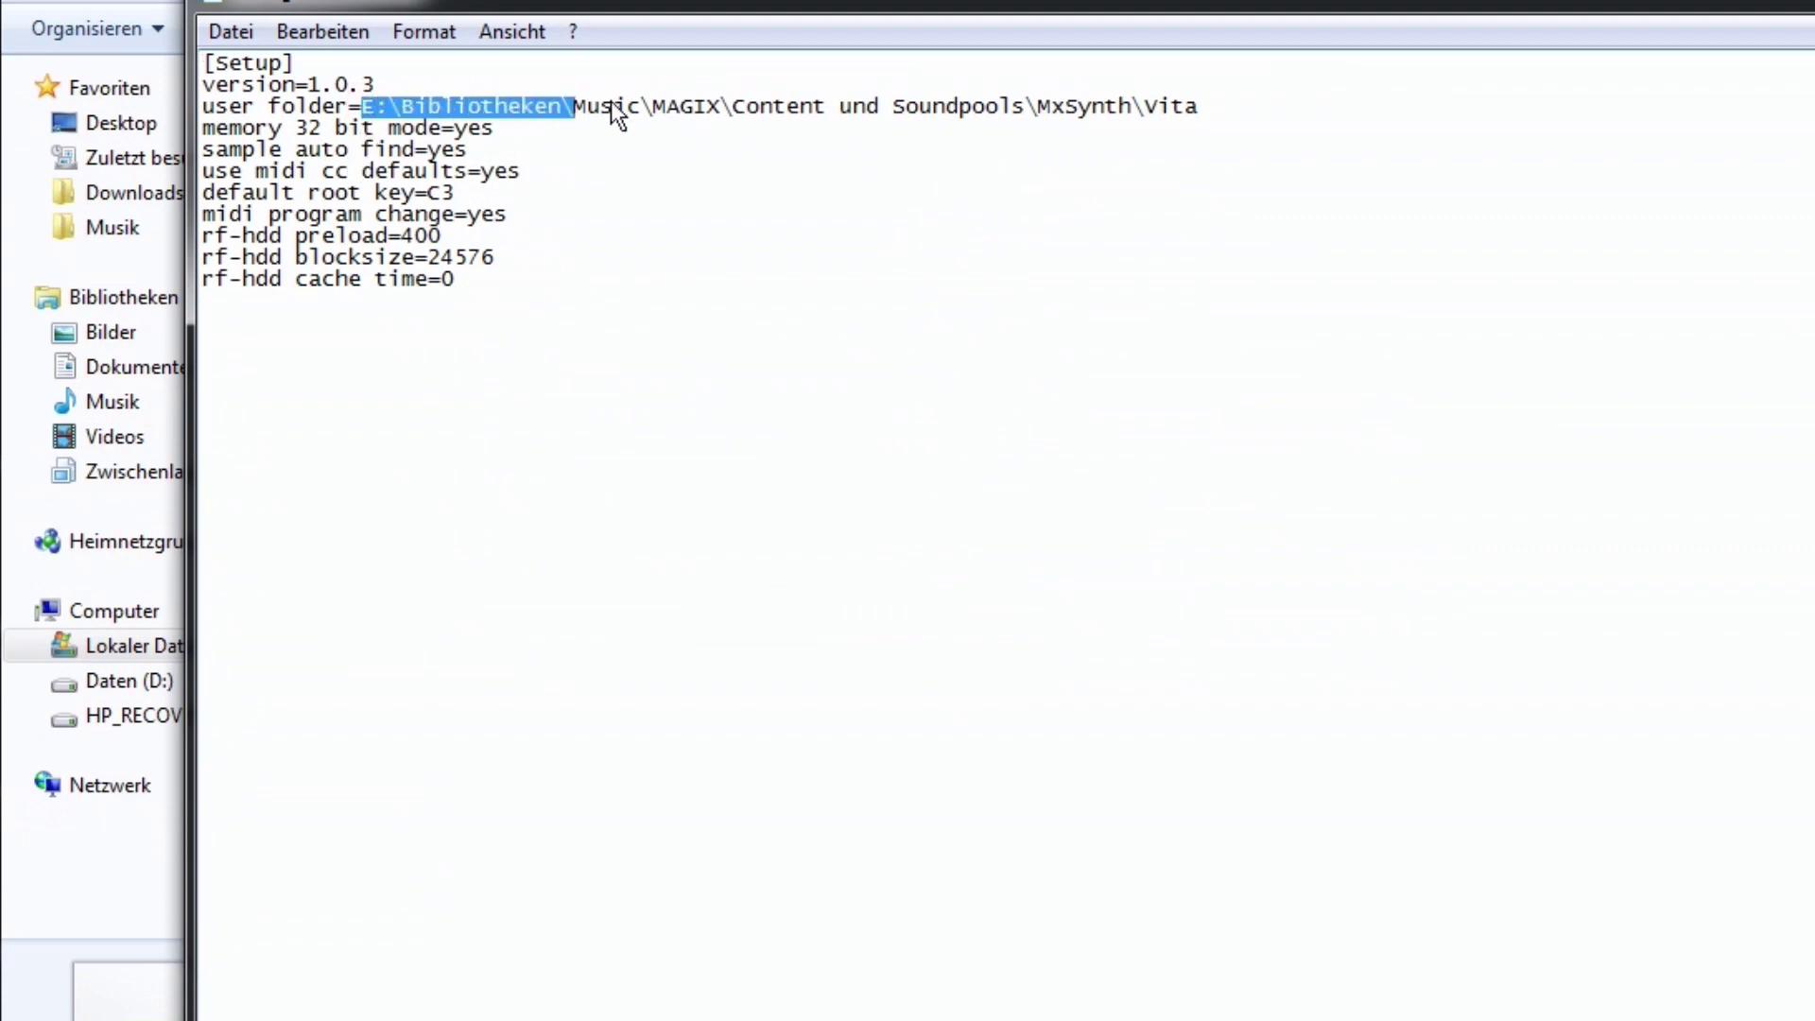
{"action": "left_click_drag", "start_coordinate": [617, 111], "coordinate": [1233, 121]}
{"action": "right_click", "coordinate": [1155, 100]}
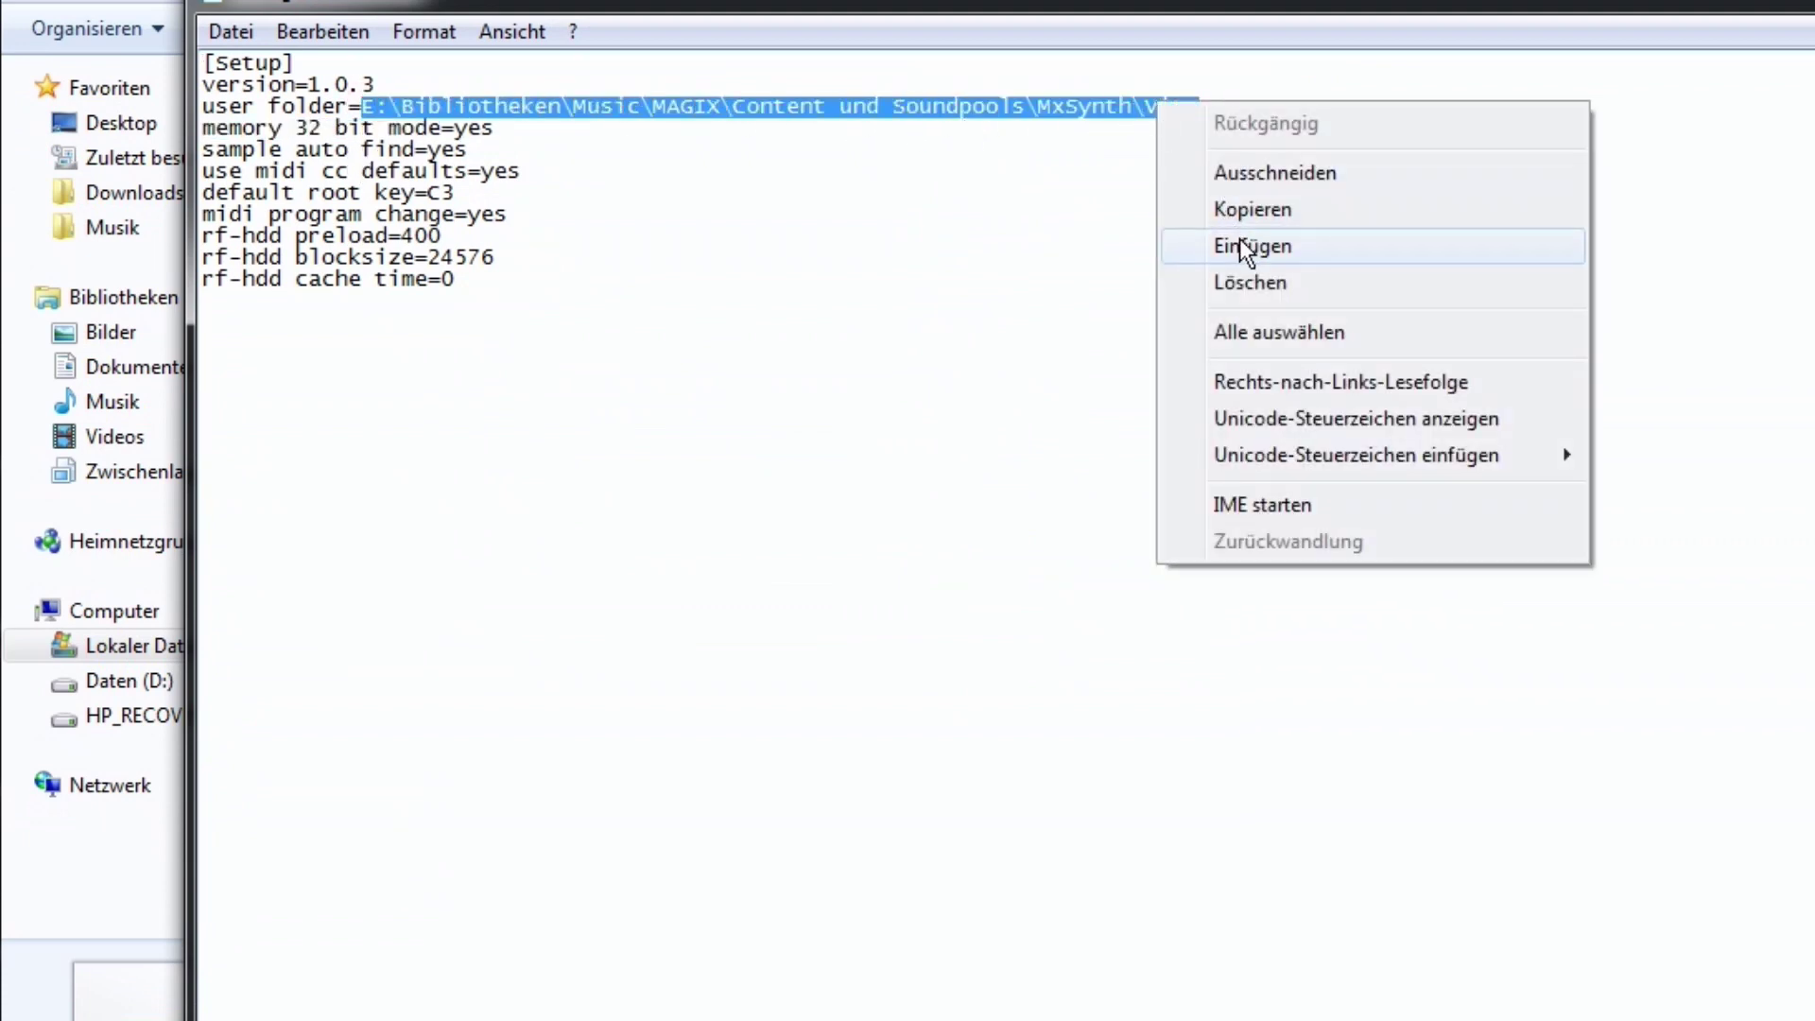
{"action": "left_click", "coordinate": [1239, 238]}
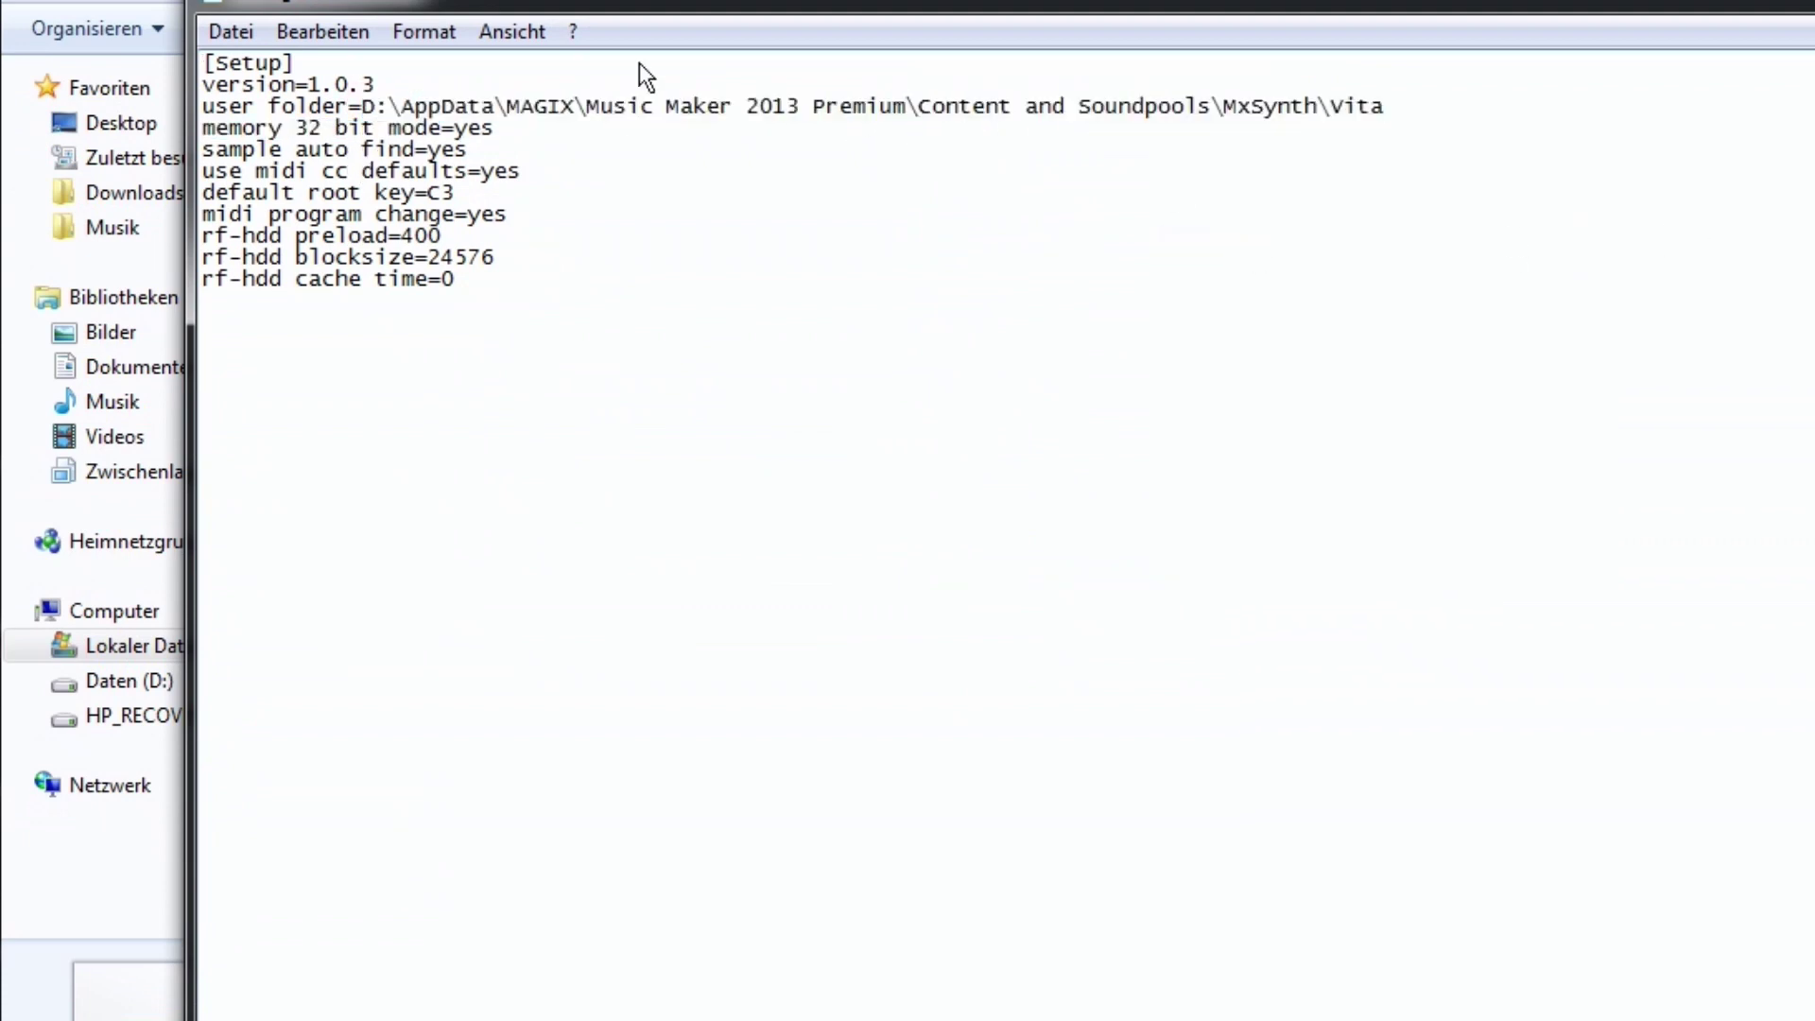
{"action": "key", "text": "alt+F4"}
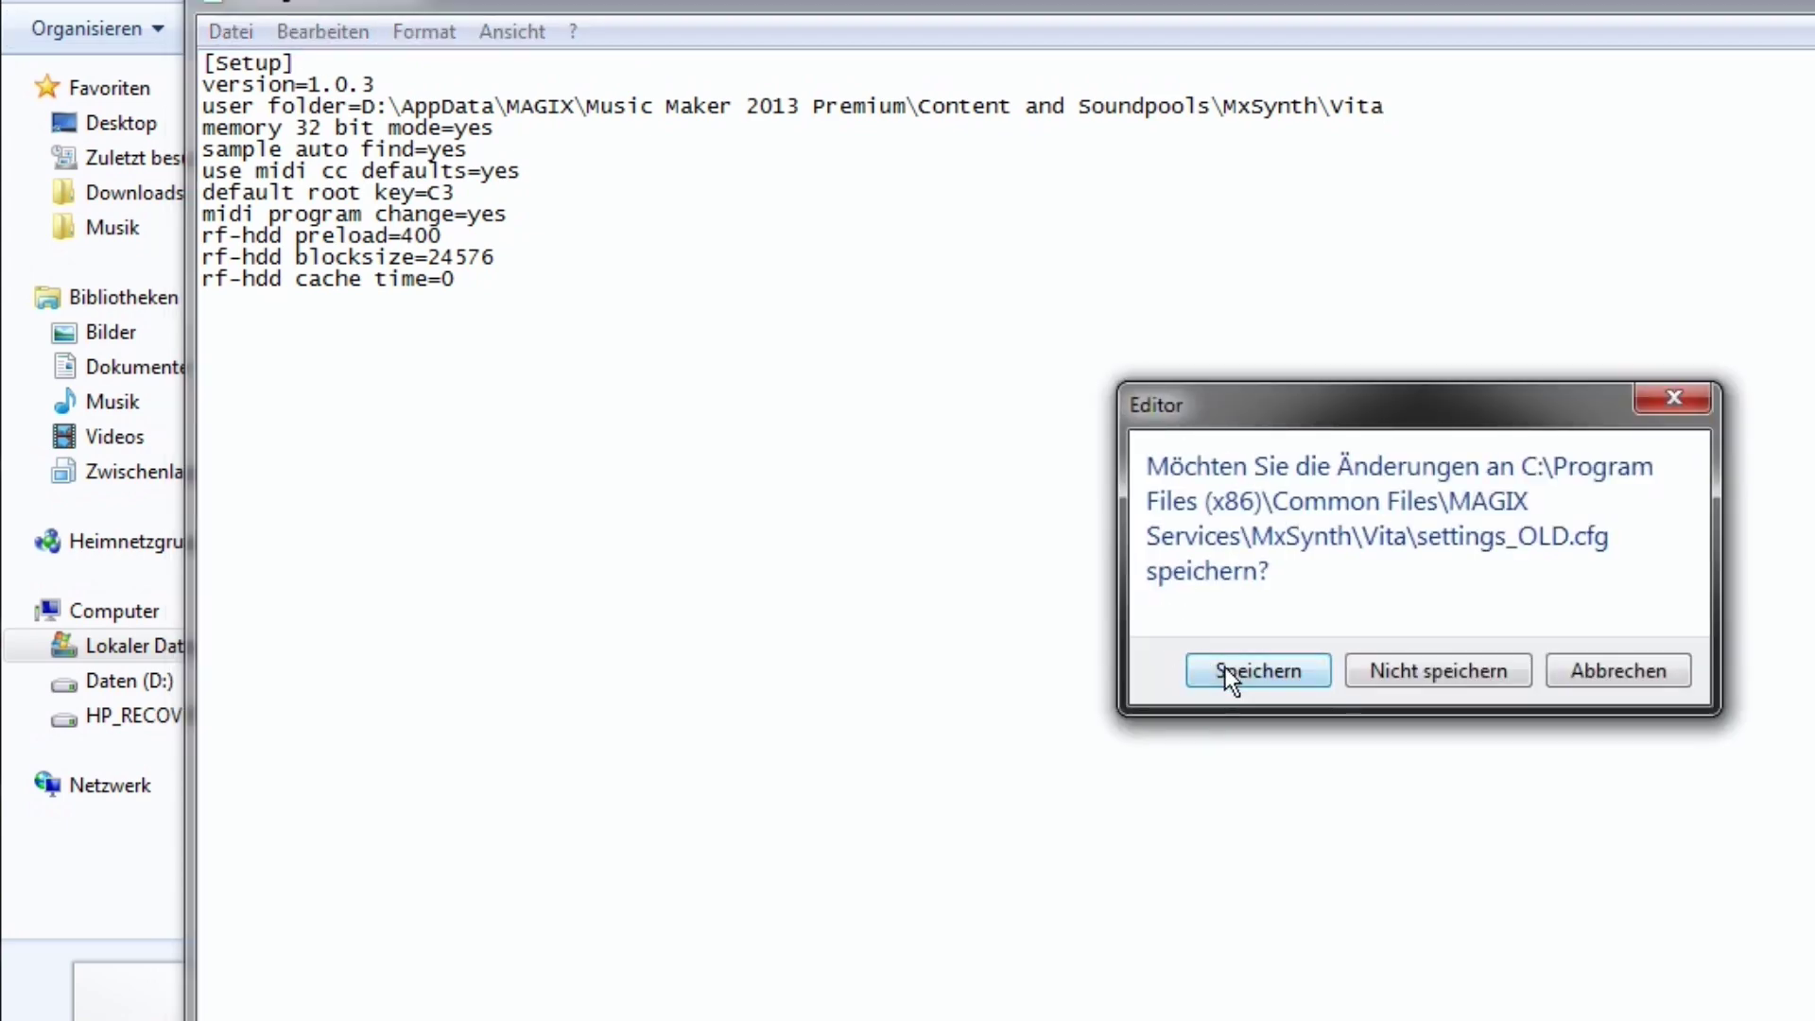
{"action": "left_click", "coordinate": [1223, 667]}
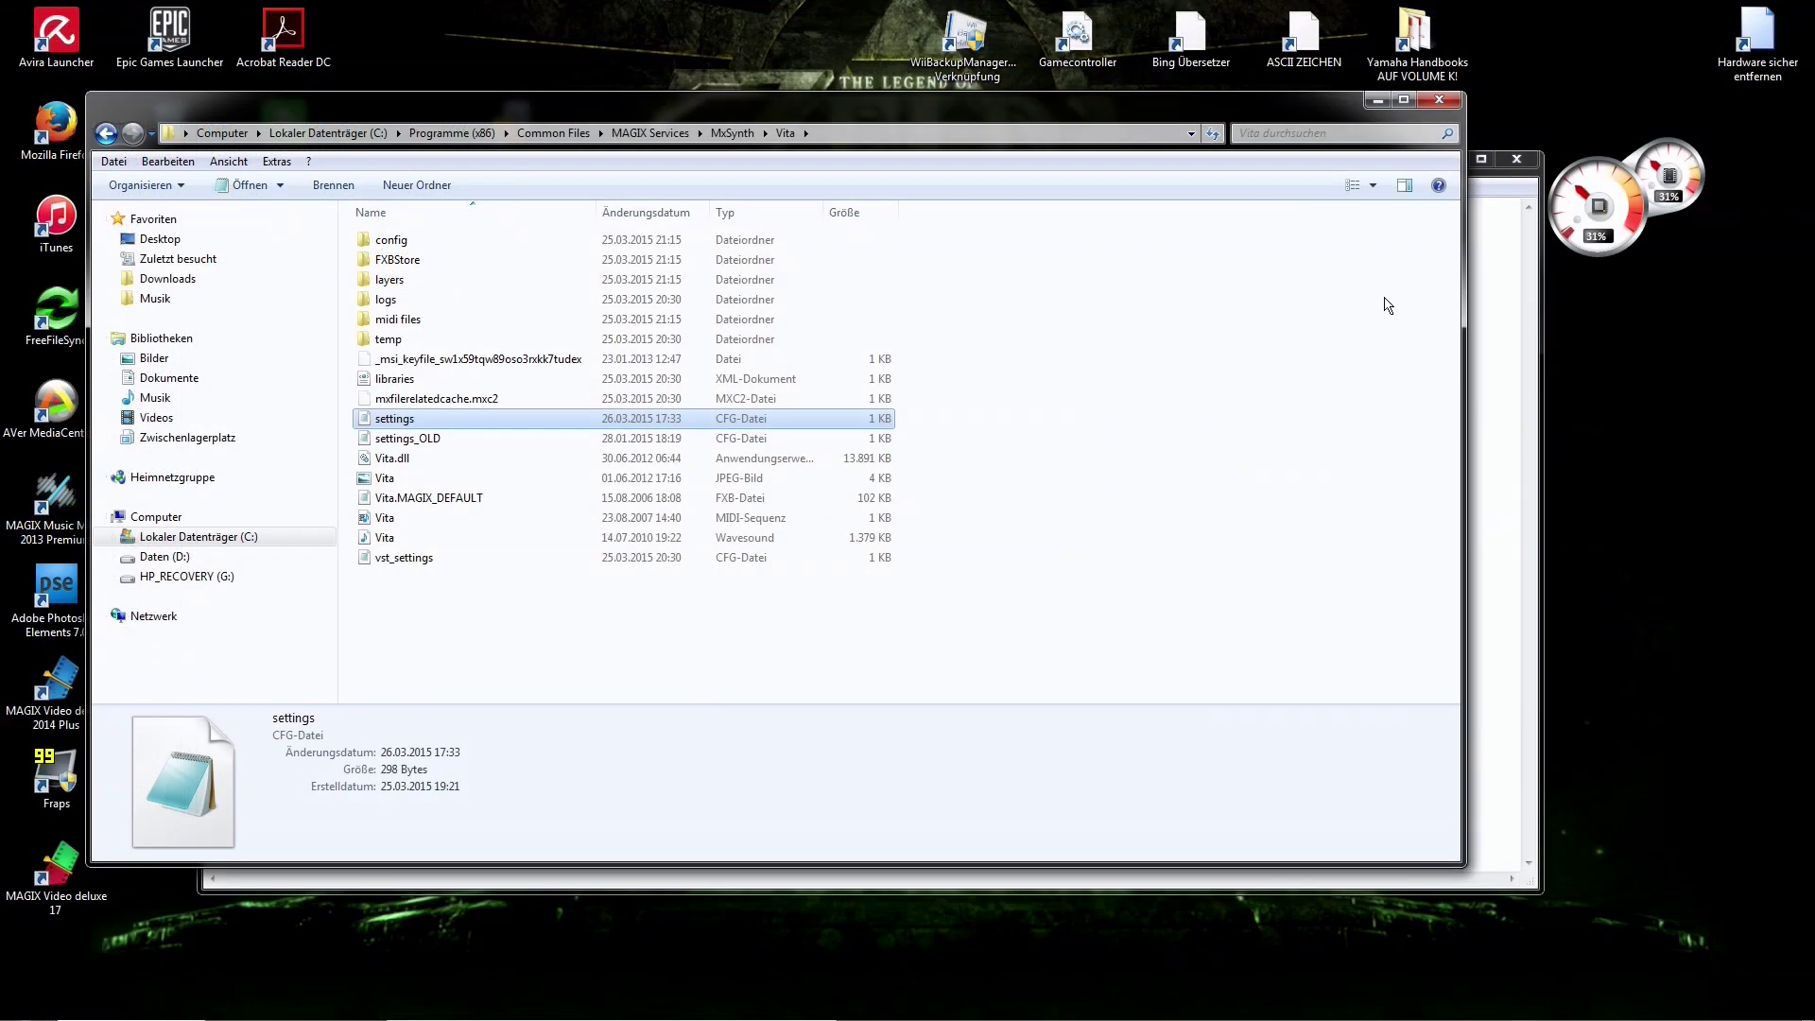
Step: Clear the open windows from the desktop and switch to MAGIX Music Maker 2013 Premium
{"action": "left_click", "coordinate": [1807, 1004]}
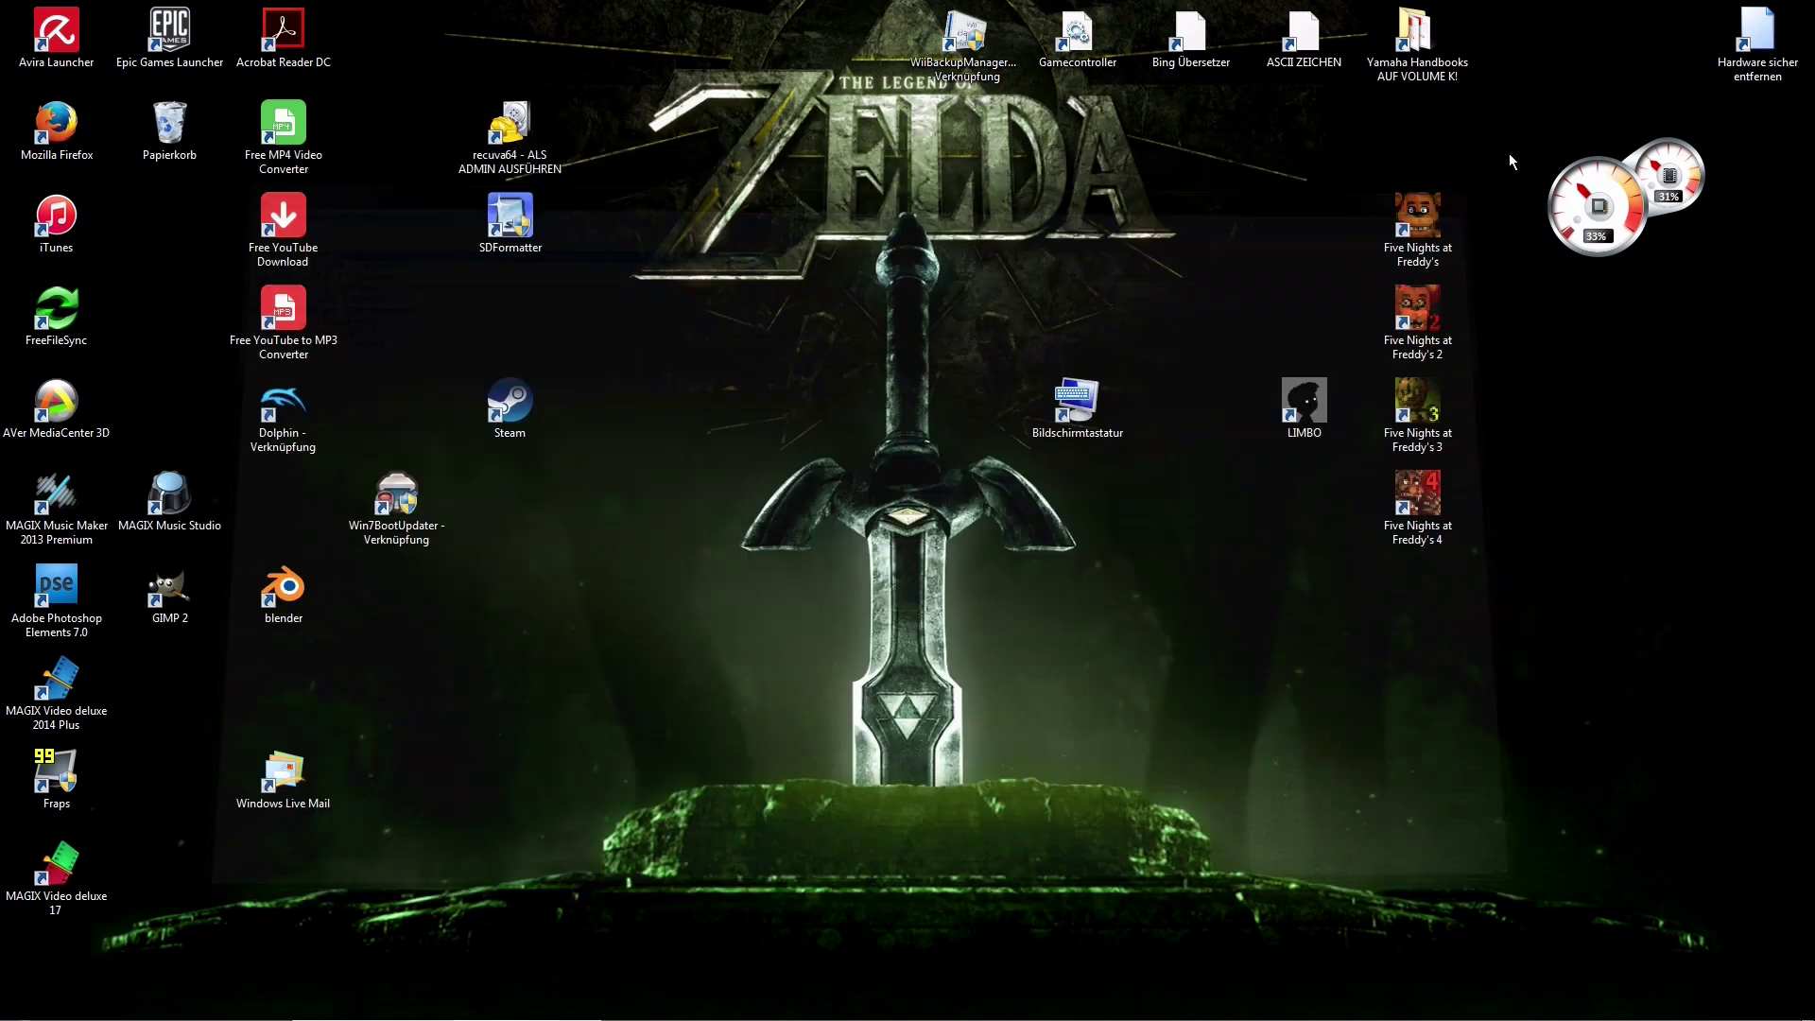
{"action": "right_click", "coordinate": [501, 1002]}
{"action": "left_click", "coordinate": [447, 956]}
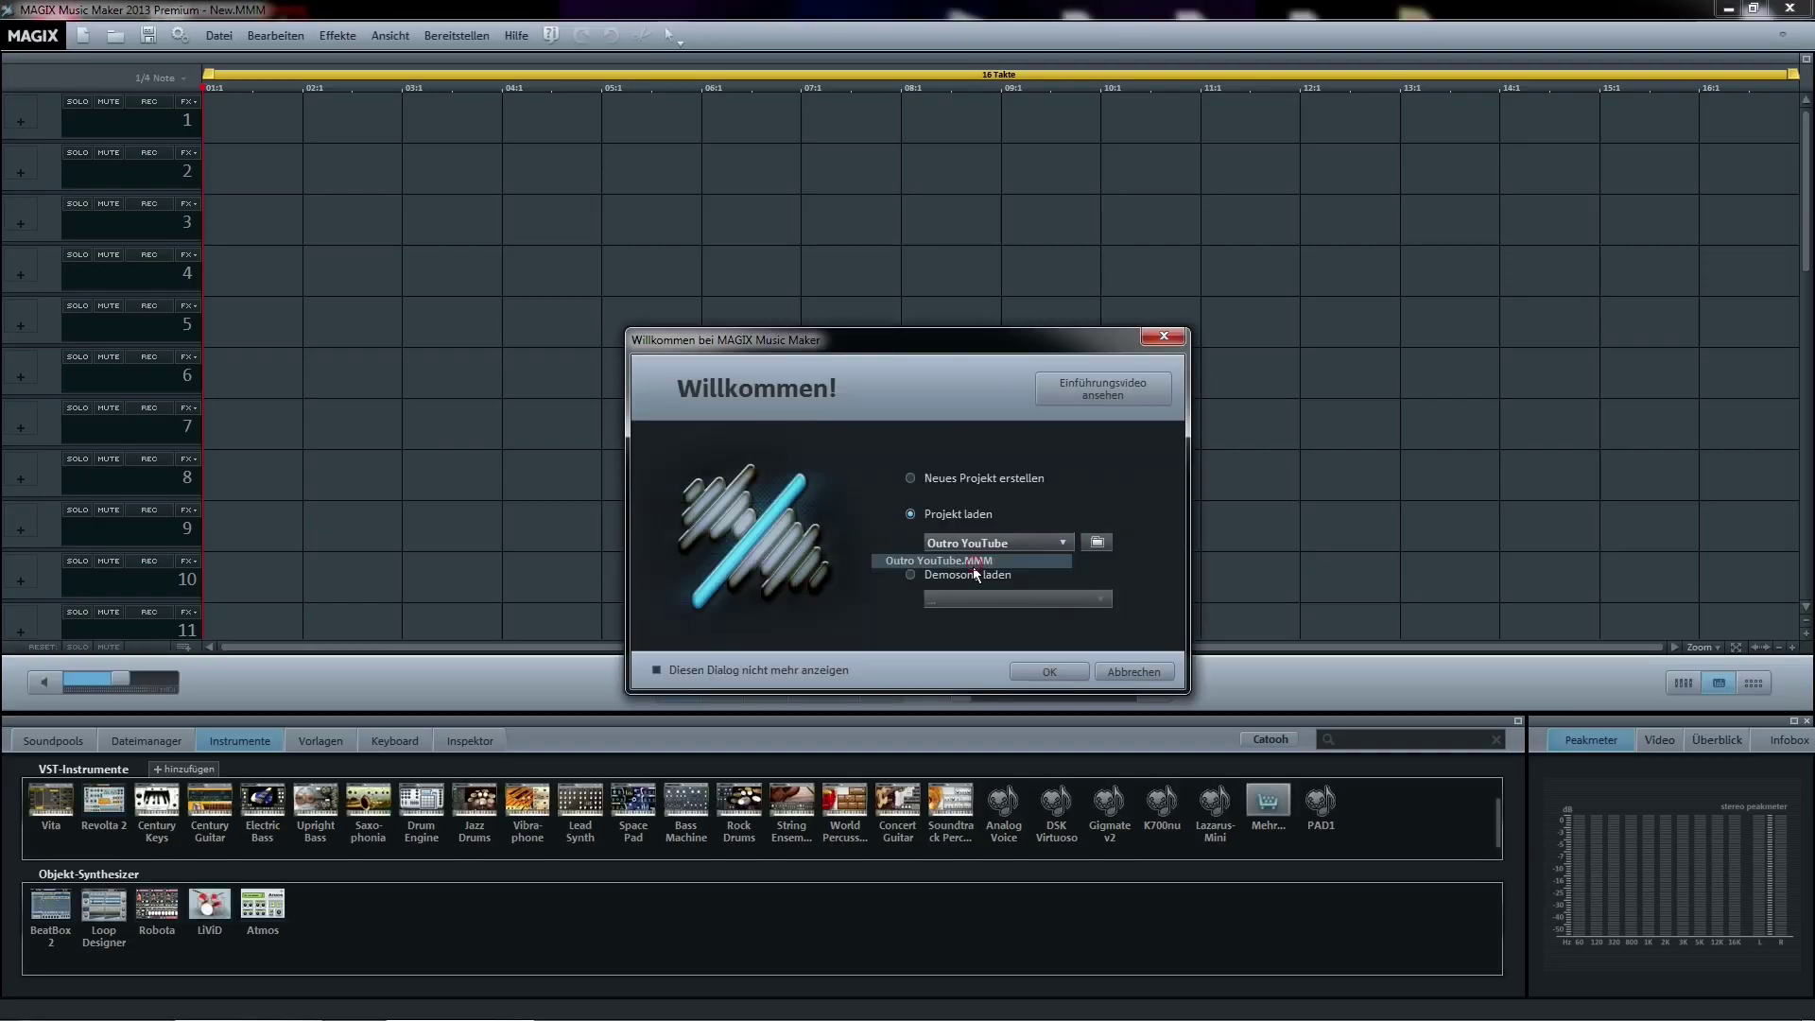
Step: Load the Outro YouTube project and inspect the instrument windows of track 9 (Revolta 2) and track 1 (Framedrum Arabian), closing them again
{"action": "left_click", "coordinate": [1056, 670]}
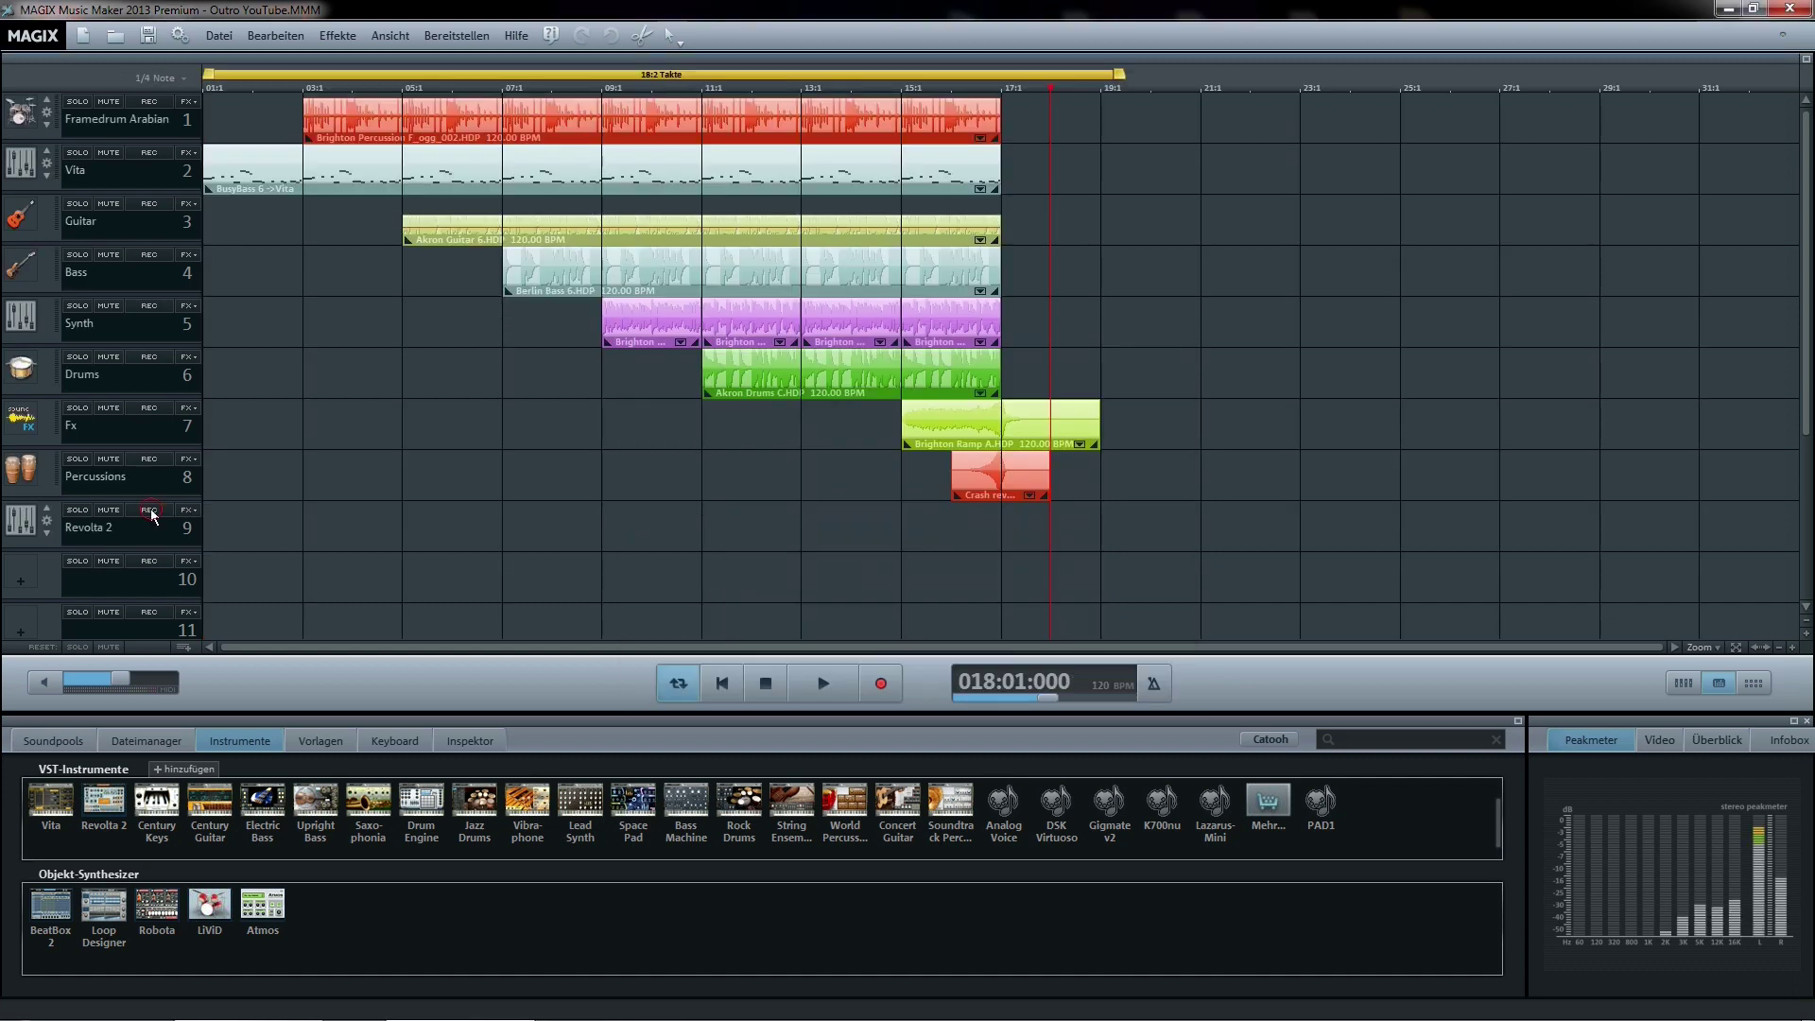
{"action": "left_click", "coordinate": [46, 521]}
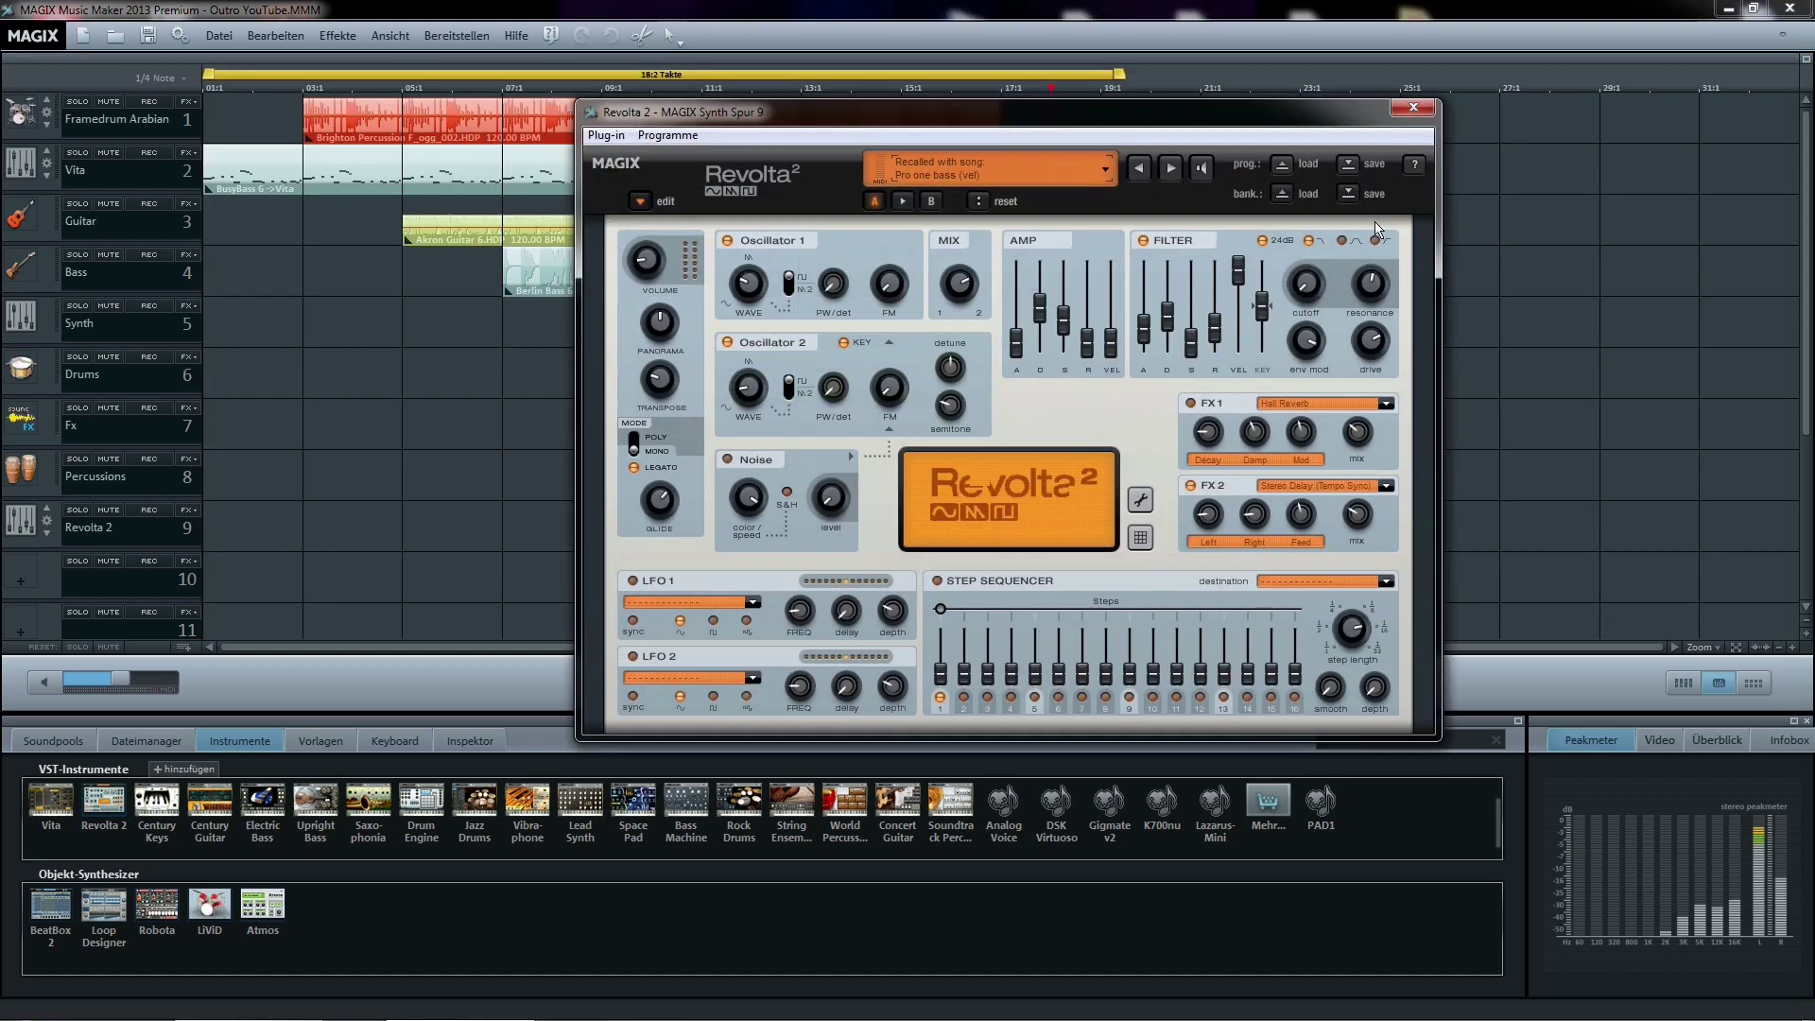
{"action": "left_click", "coordinate": [47, 520]}
{"action": "left_click", "coordinate": [46, 114]}
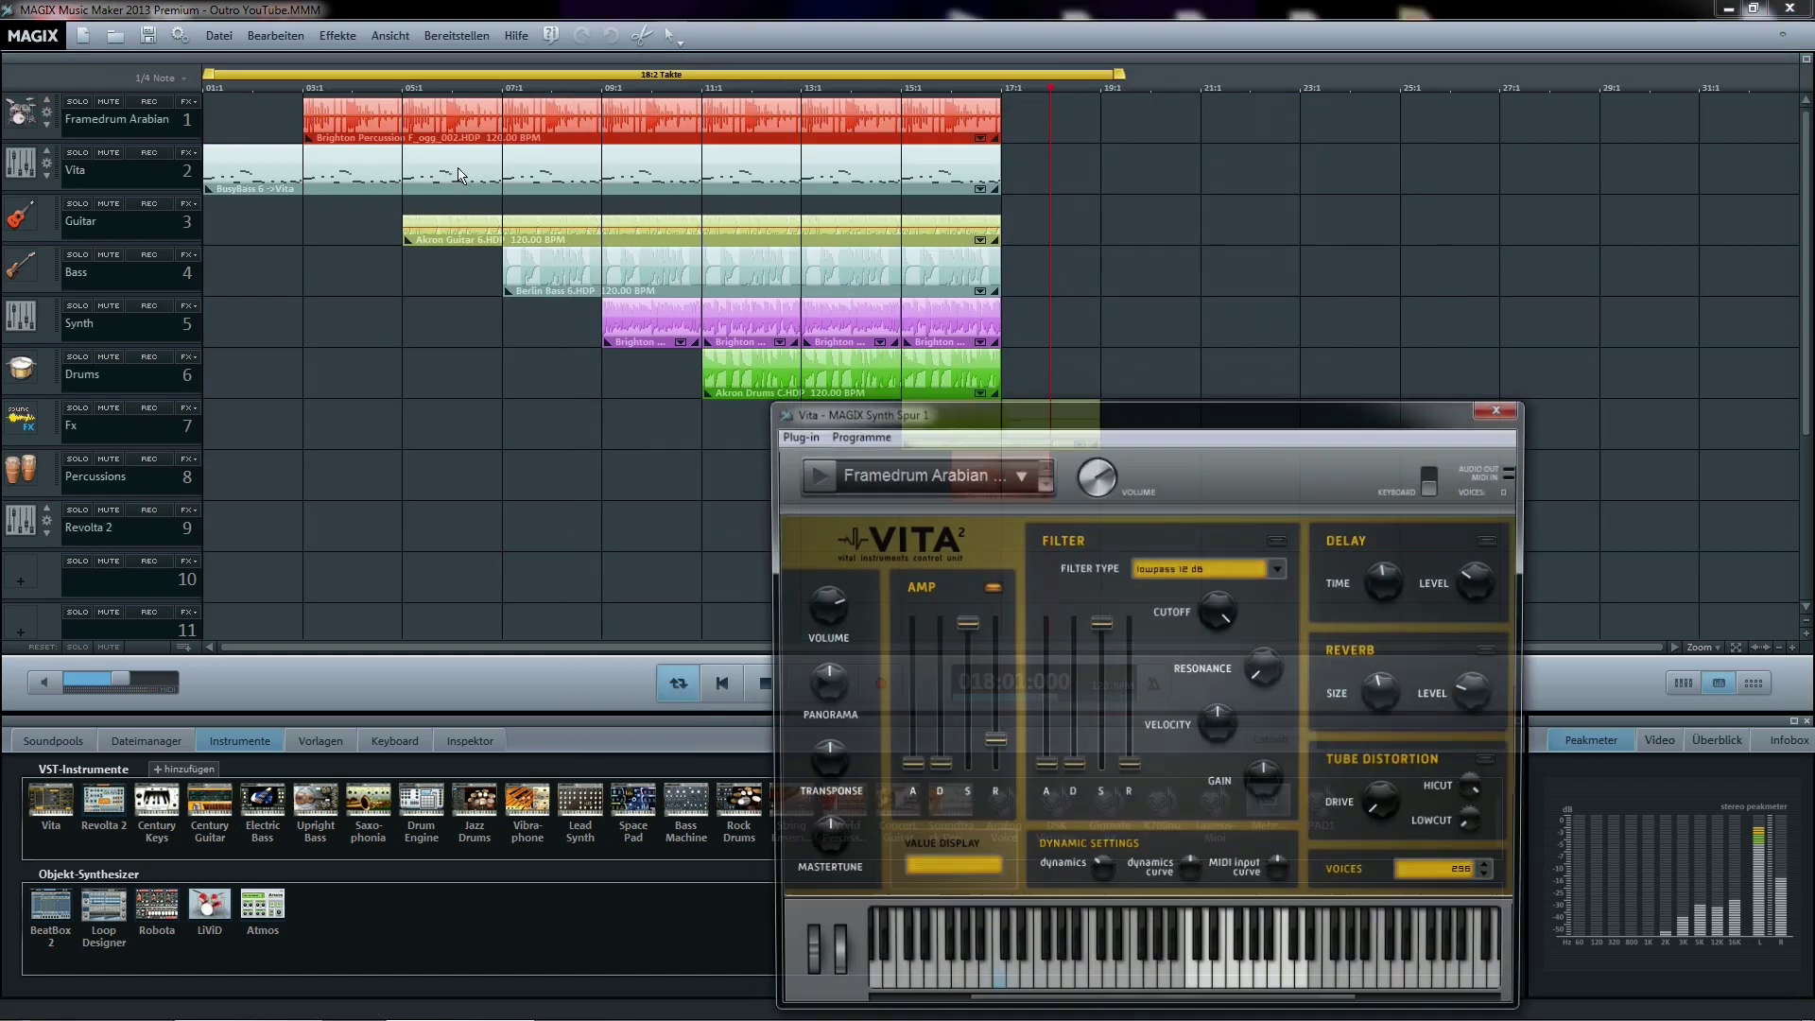
{"action": "left_click", "coordinate": [1503, 418]}
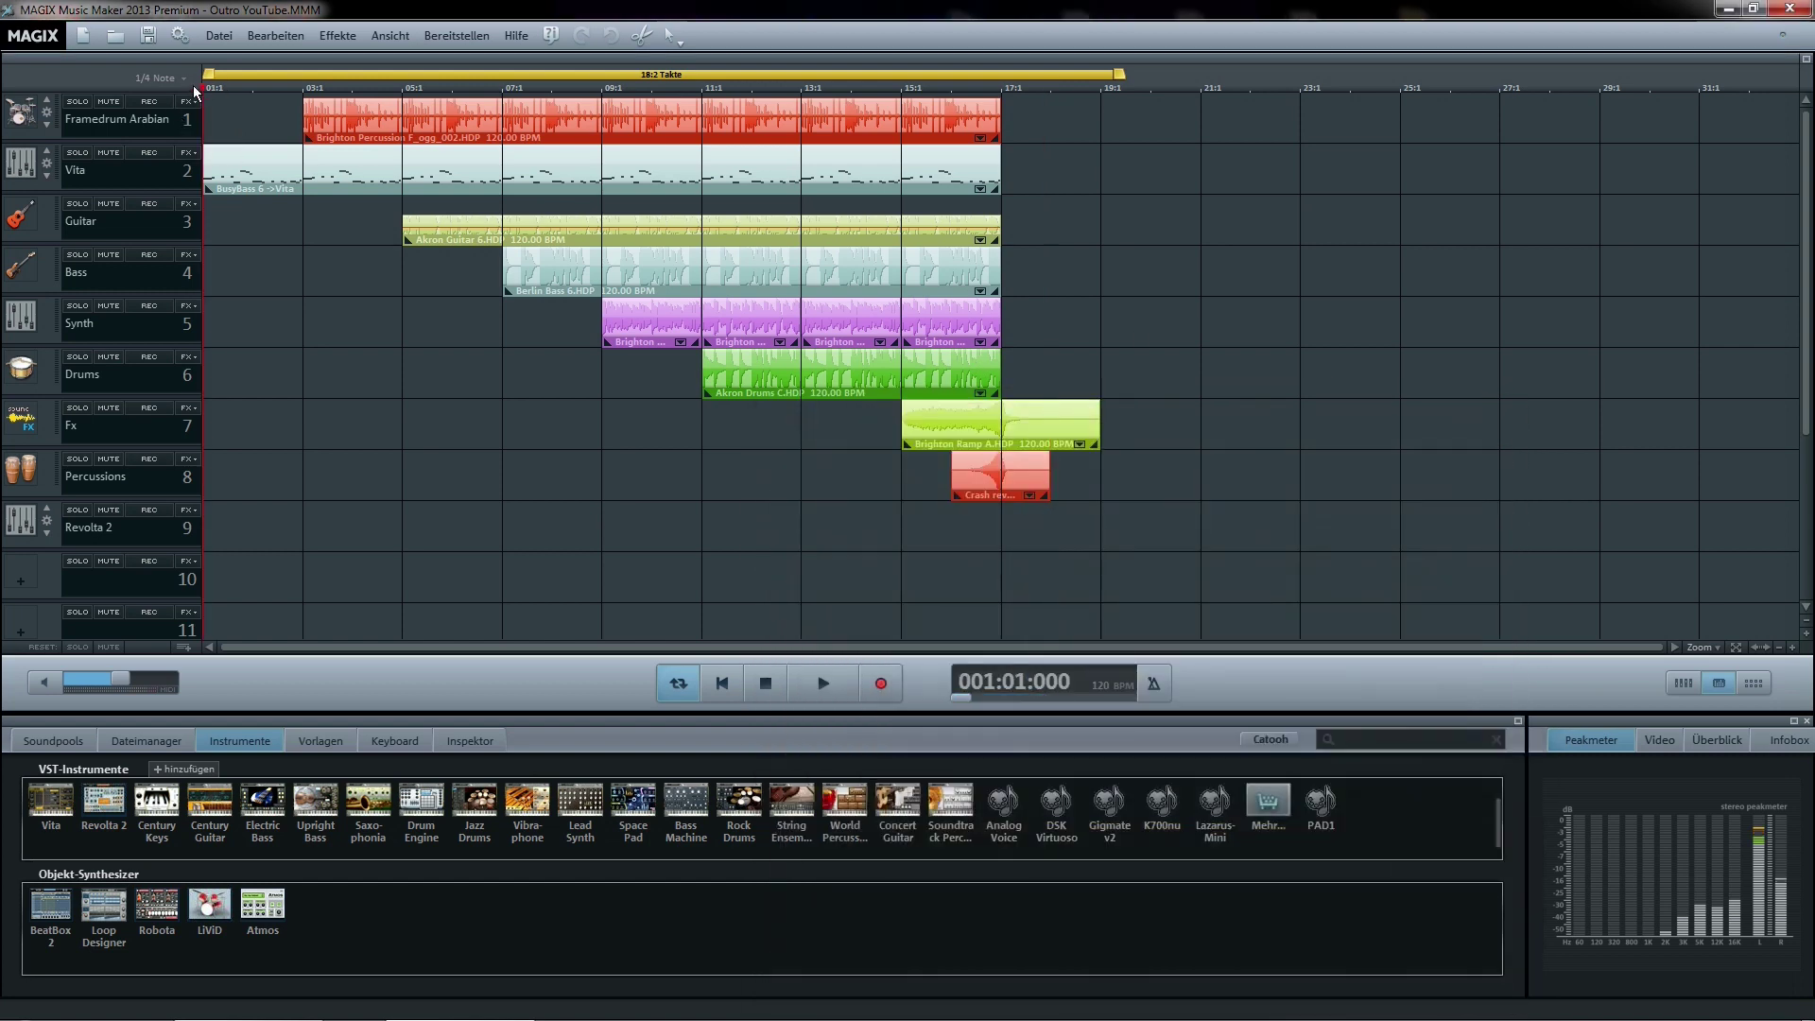
Step: Play the song from the start and show the Vita instrument window of track 2, placed clear of the first tracks' objects
{"action": "left_click", "coordinate": [823, 682]}
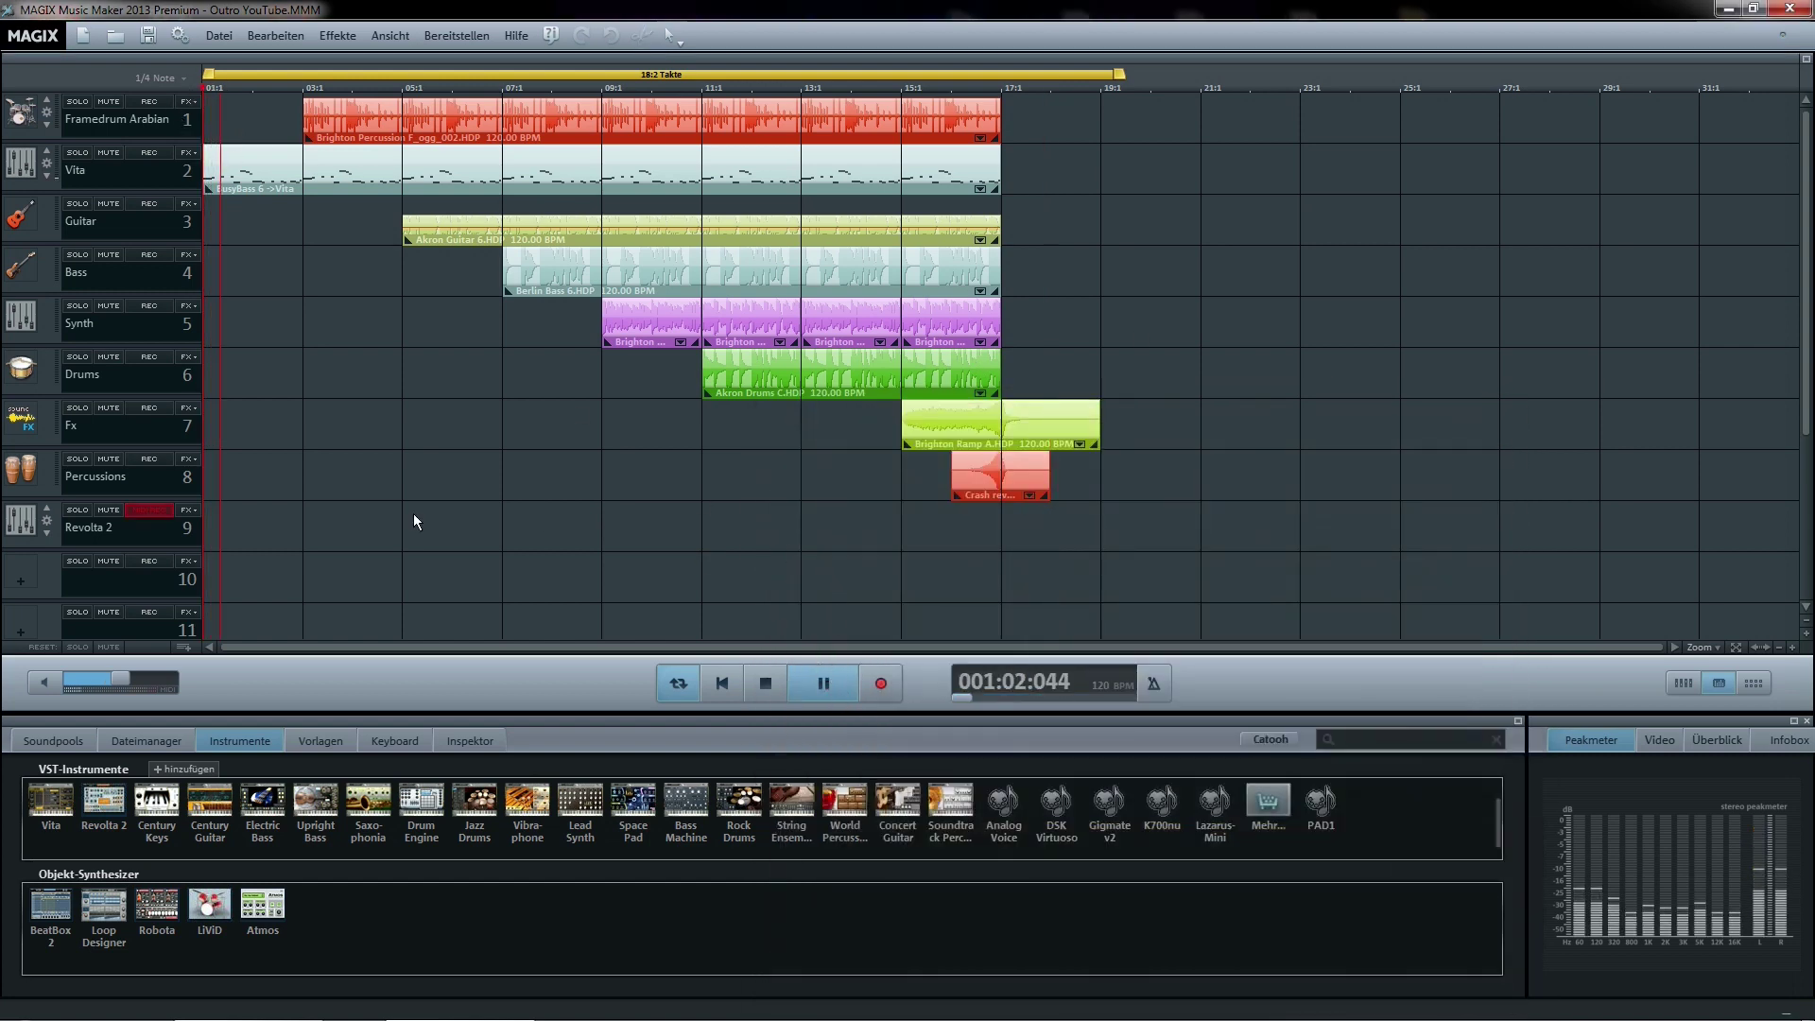
{"action": "left_click", "coordinate": [46, 163]}
{"action": "left_click_drag", "start_coordinate": [378, 80], "coordinate": [1388, 81]}
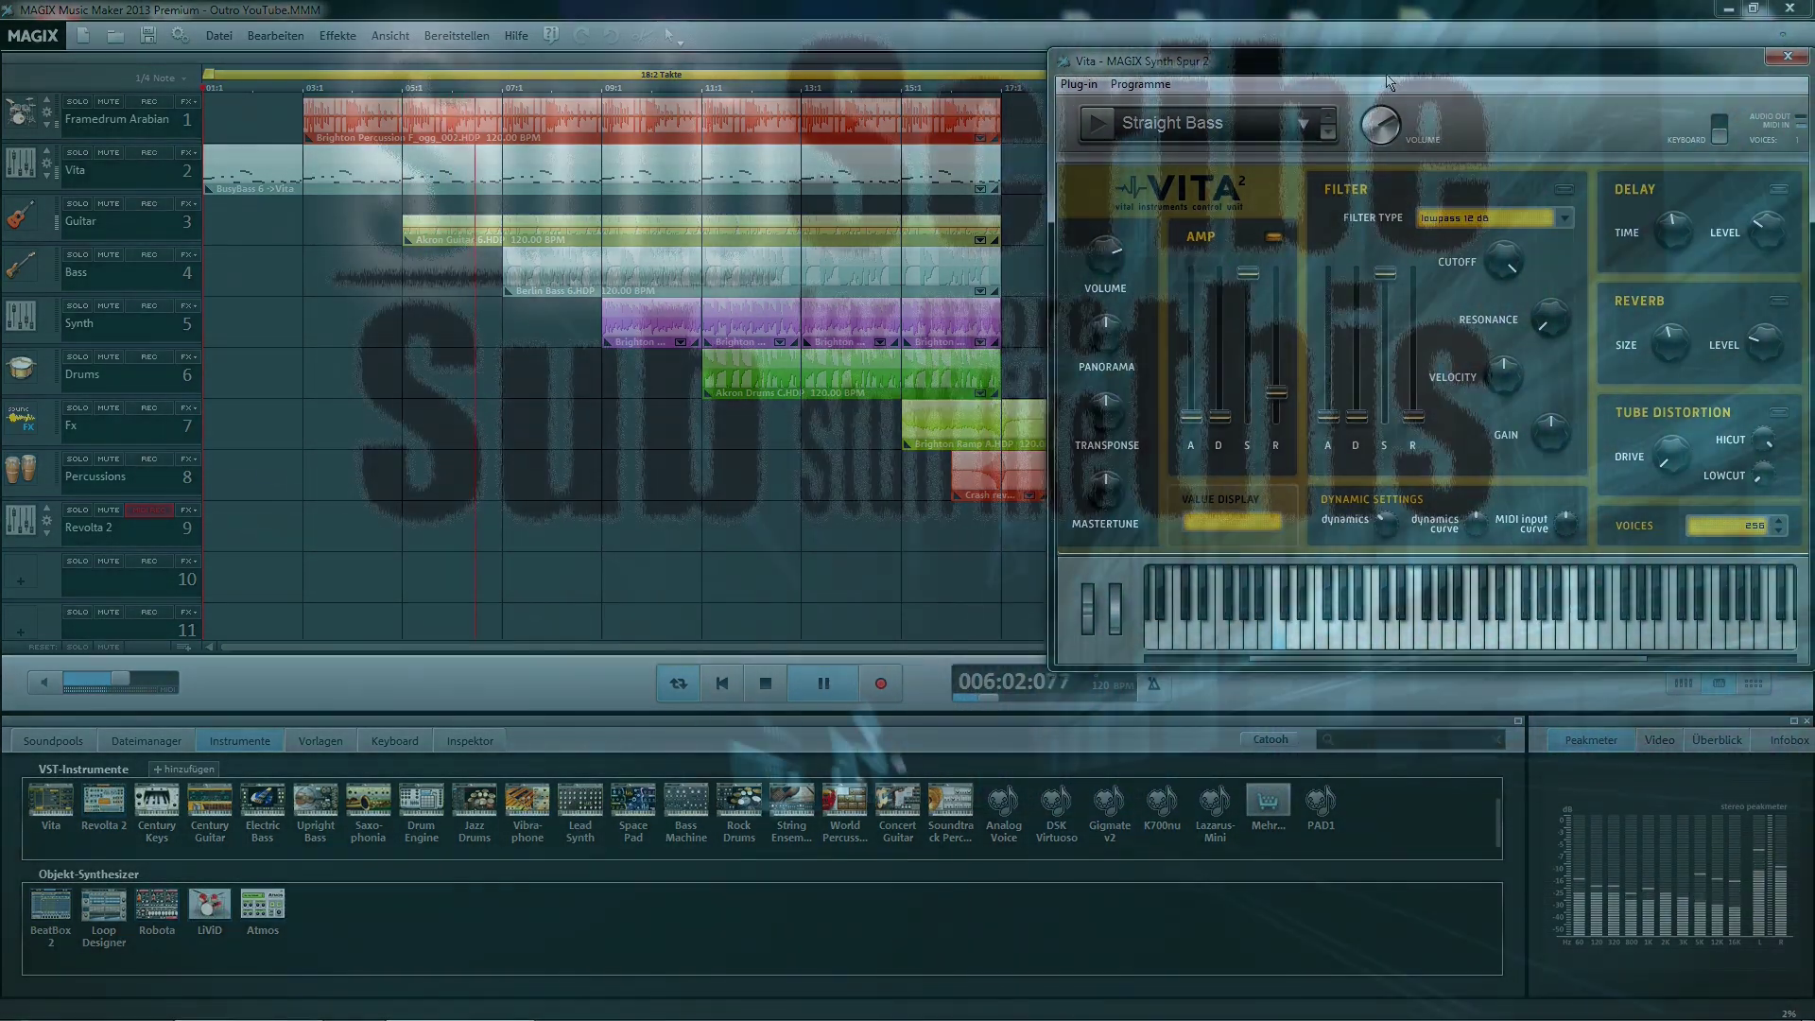